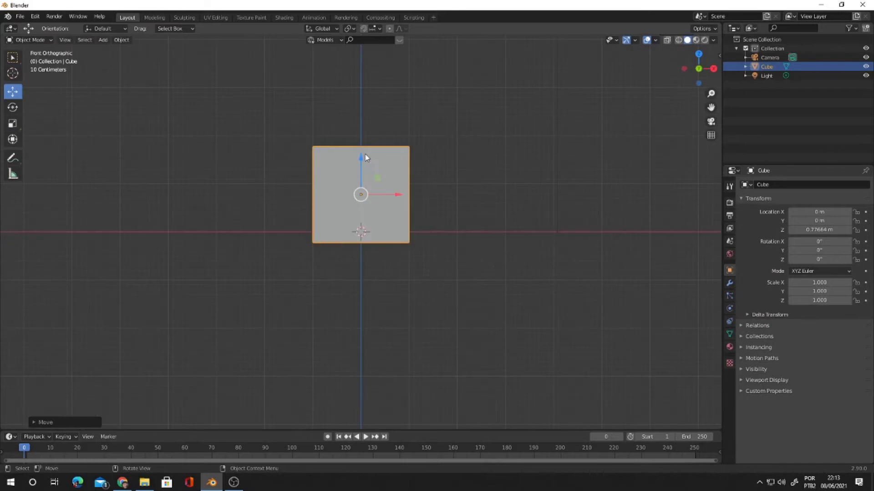
Raise the cube to about 1.04 m on Z and scale its bottom face down so the sides taper inward
left_click_drag(363, 165, 374, 143)
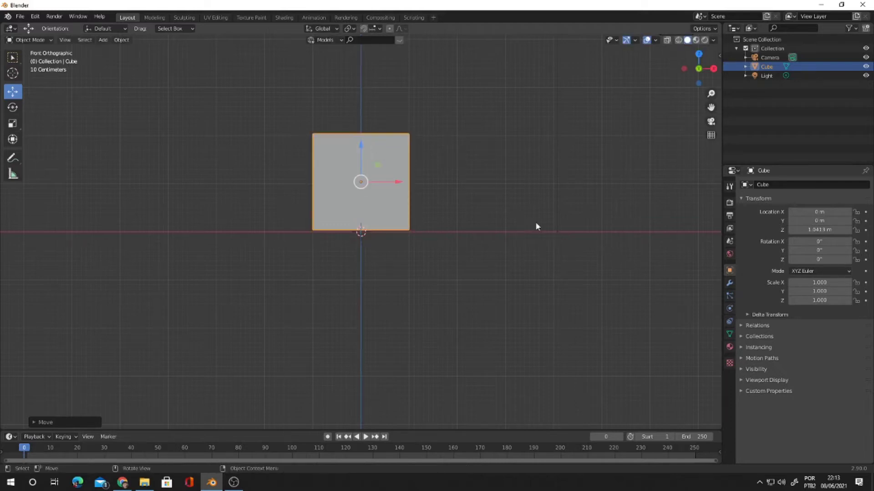
key("Tab")
middle_click_drag(516, 250, 519, 204)
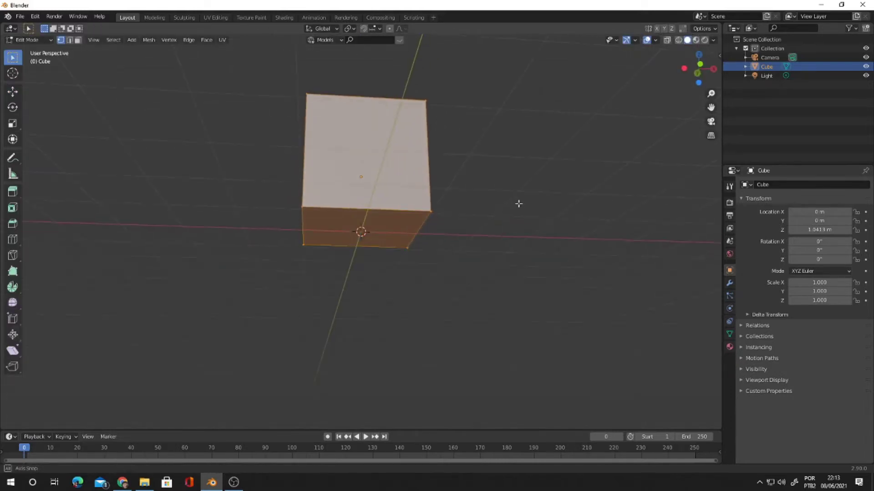
left_click(390, 224)
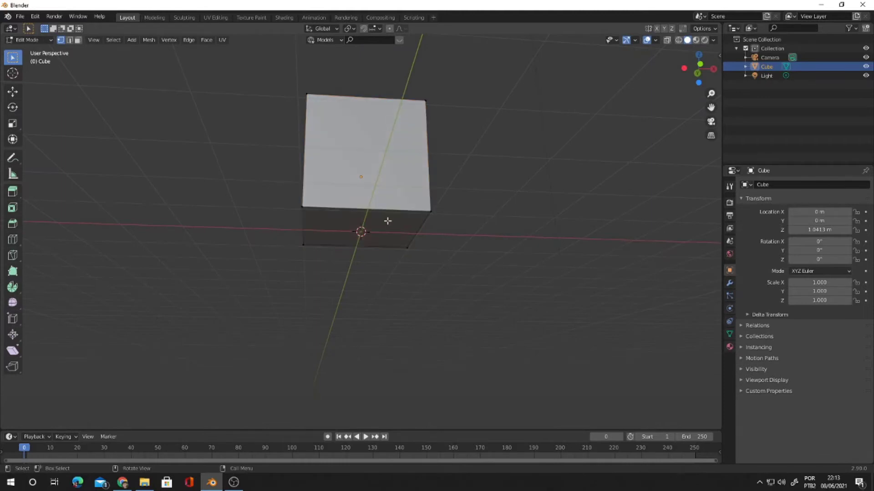
left_click(78, 40)
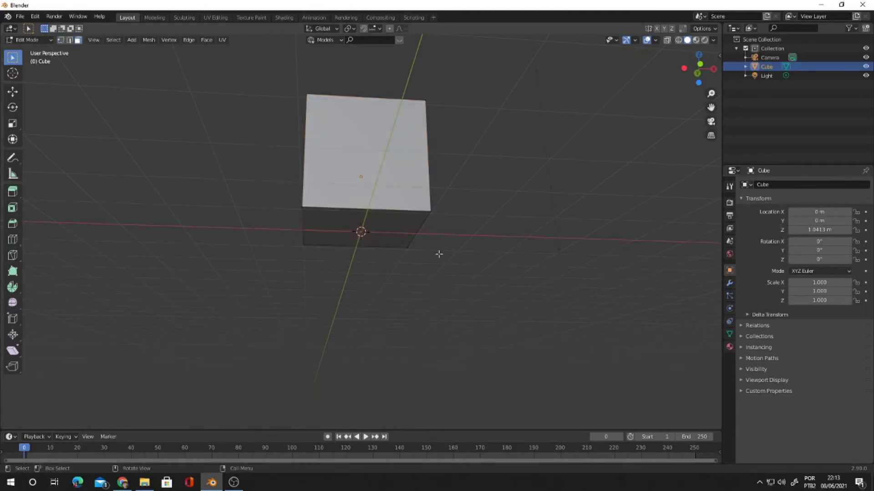
left_click(390, 223)
middle_click_drag(402, 232, 538, 363)
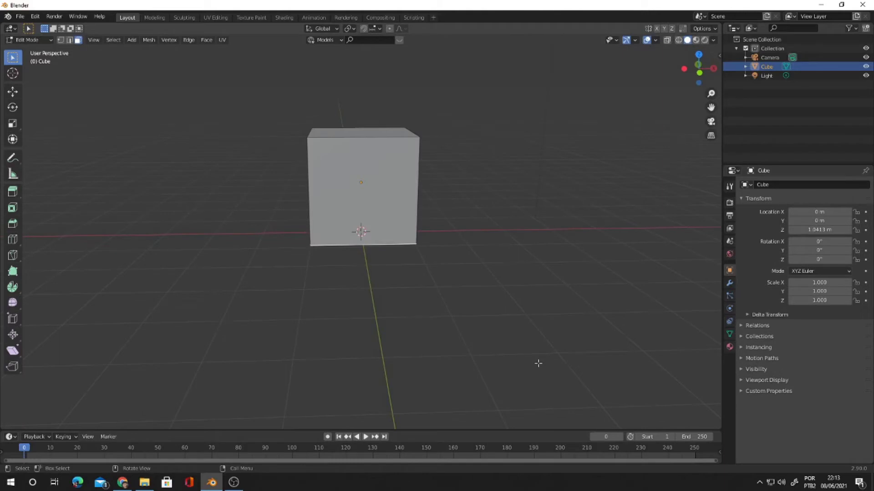
key("KP_1")
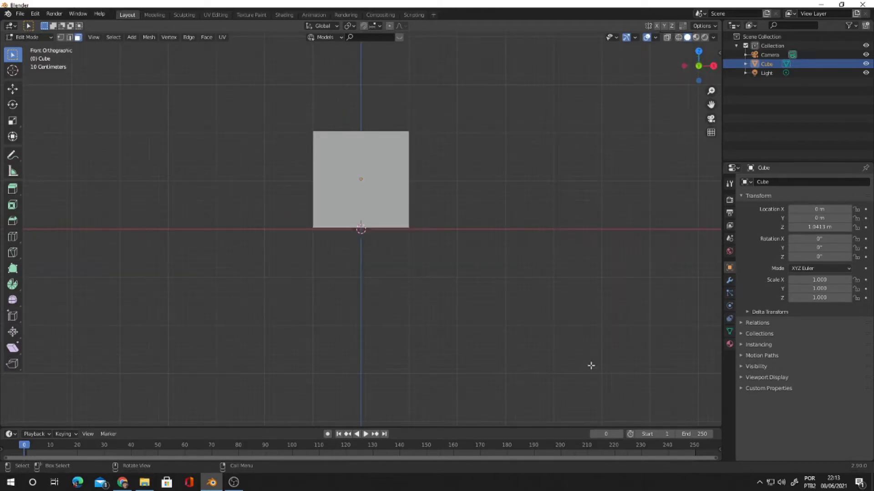
key("s")
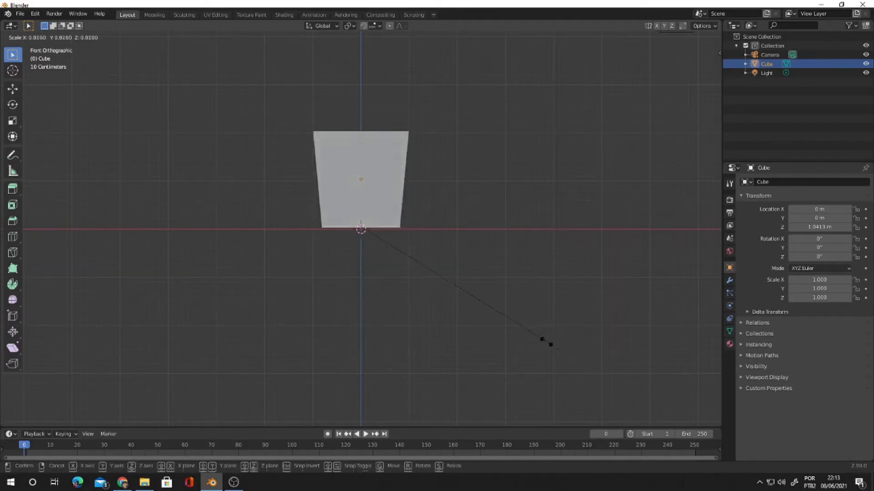
left_click(502, 320)
Lower the top face of the tapered block along Z by about 0.63 m
scroll(501, 259, "down", 2)
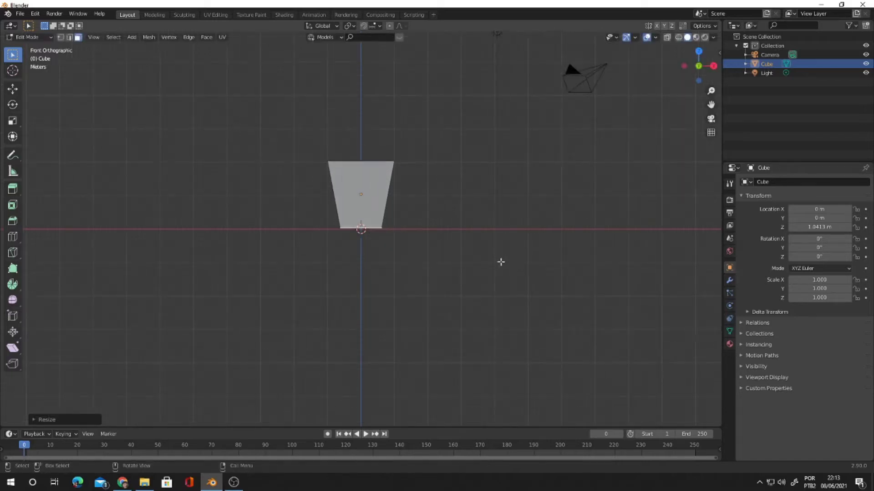
middle_click_drag(501, 260, 501, 284)
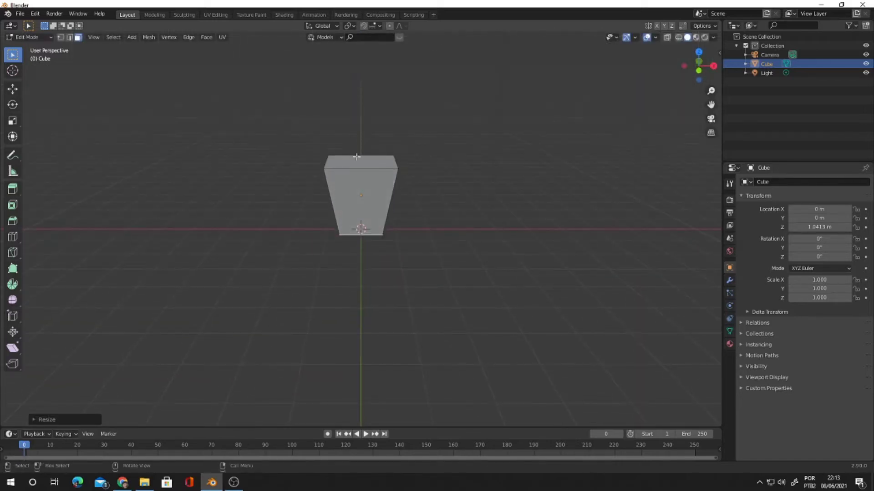
left_click(354, 160)
key("KP_1")
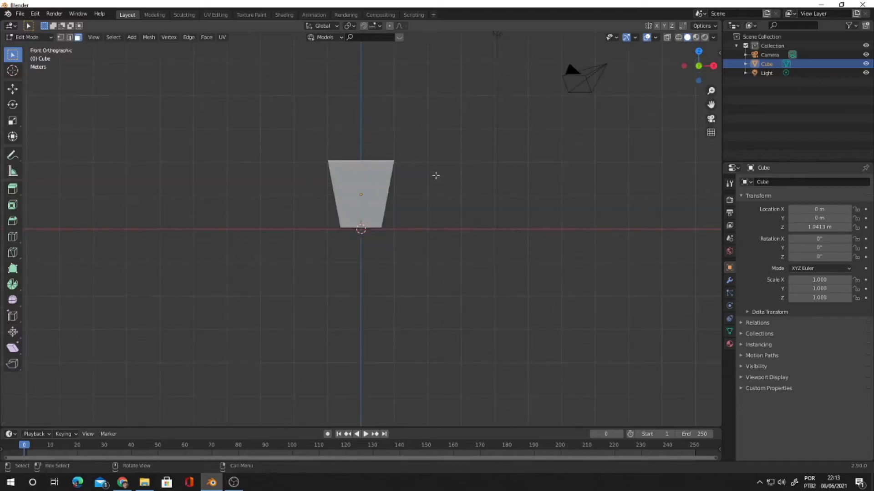
left_click(13, 87)
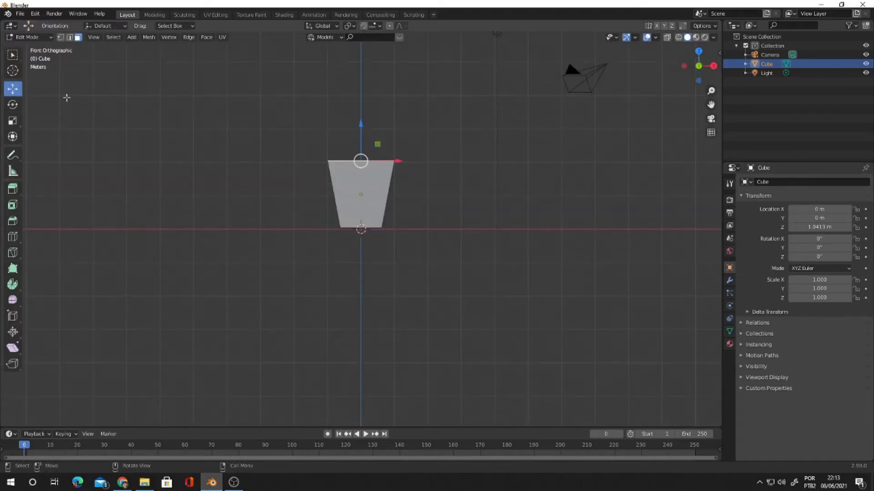
left_click_drag(362, 121, 364, 144)
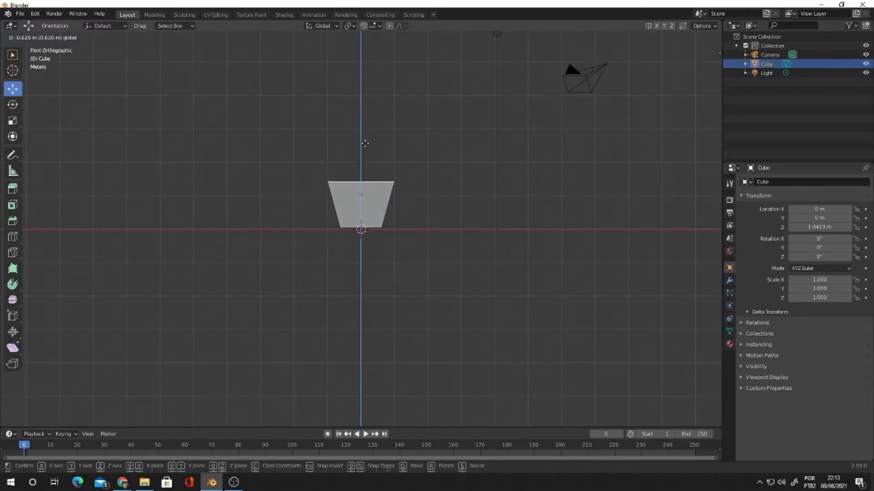
left_click(468, 186)
Add a horizontal loop cut around the tapered block at mid-height
middle_click_drag(468, 186, 456, 228)
scroll(476, 239, "up", 3)
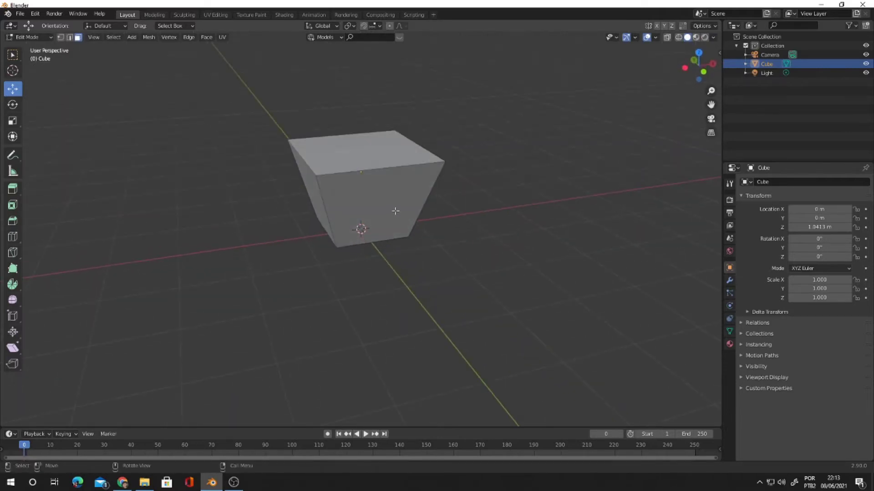
key("ctrl+r")
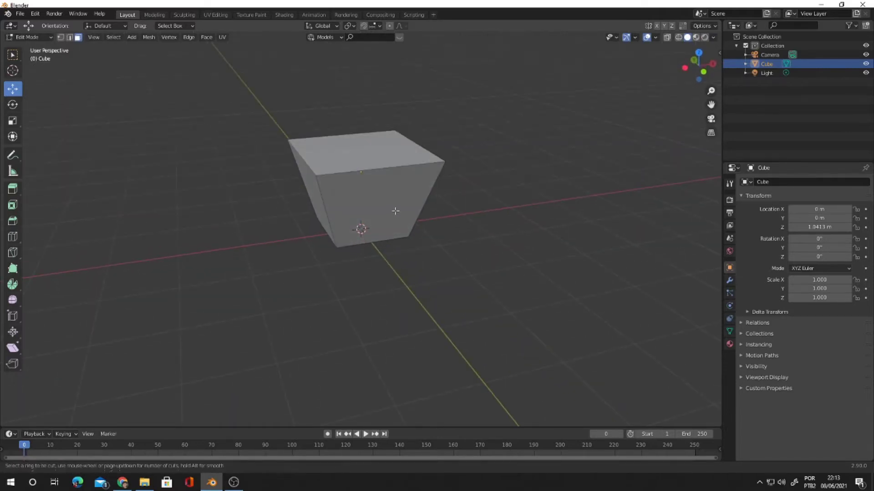
left_click(331, 198)
left_click(332, 198)
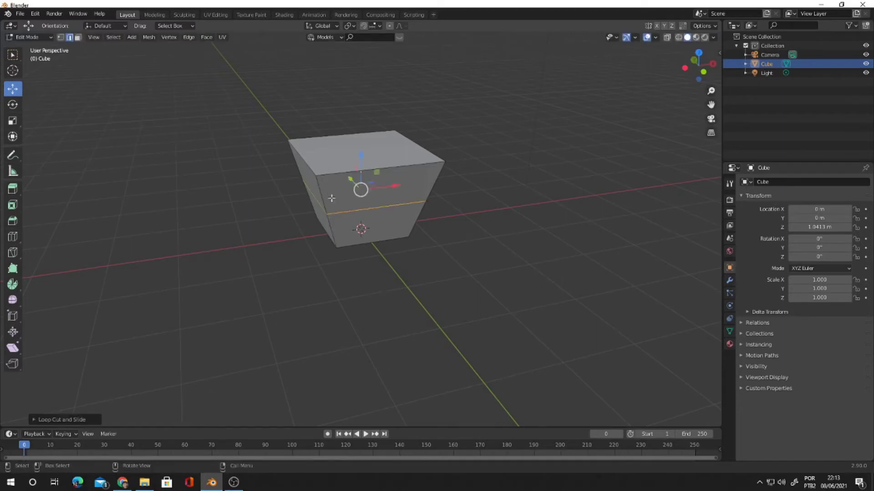
Add a second horizontal loop cut halfway between the middle loop and the top edge
middle_click_drag(368, 191, 378, 172)
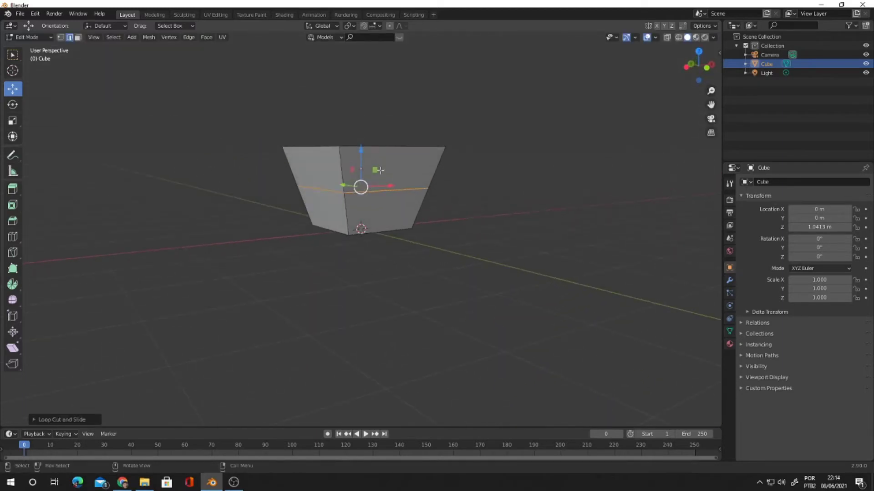
key("ctrl+r")
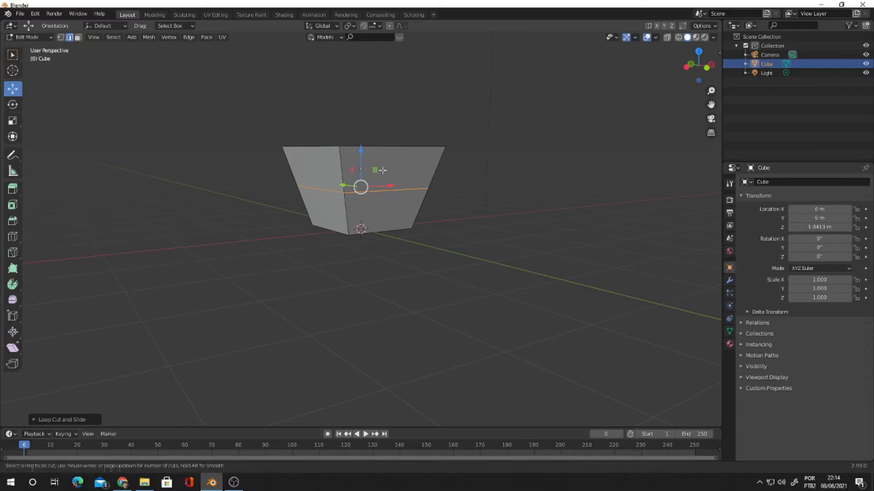
left_click(339, 168)
left_click(339, 167)
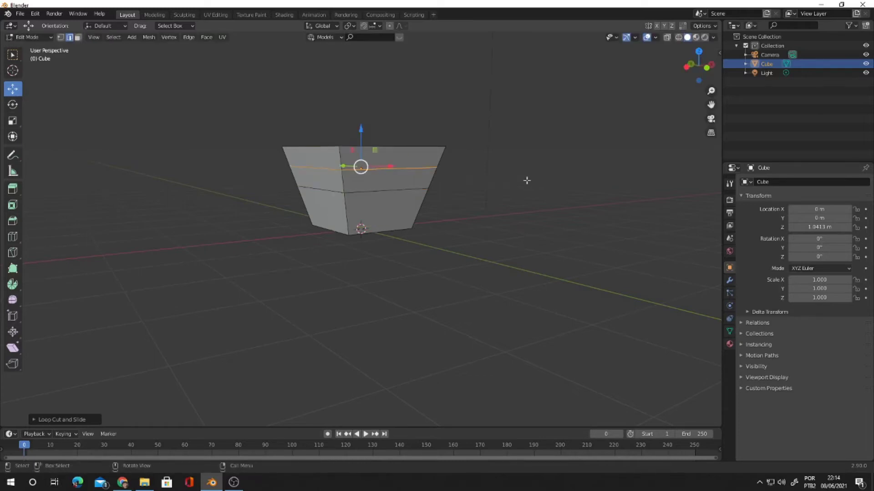
Extrude the ring of faces between the two loop cuts and scale it inward to about 0.93, forming a recessed band
left_click(569, 182)
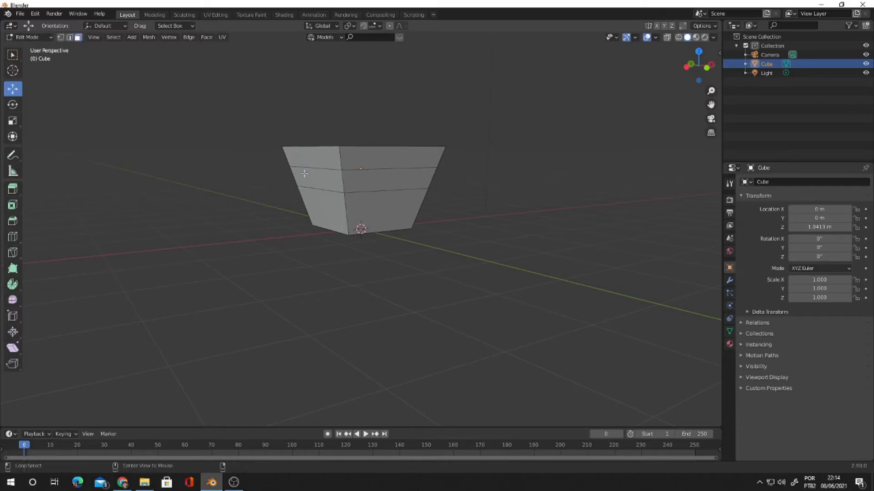
left_click(342, 184, "alt")
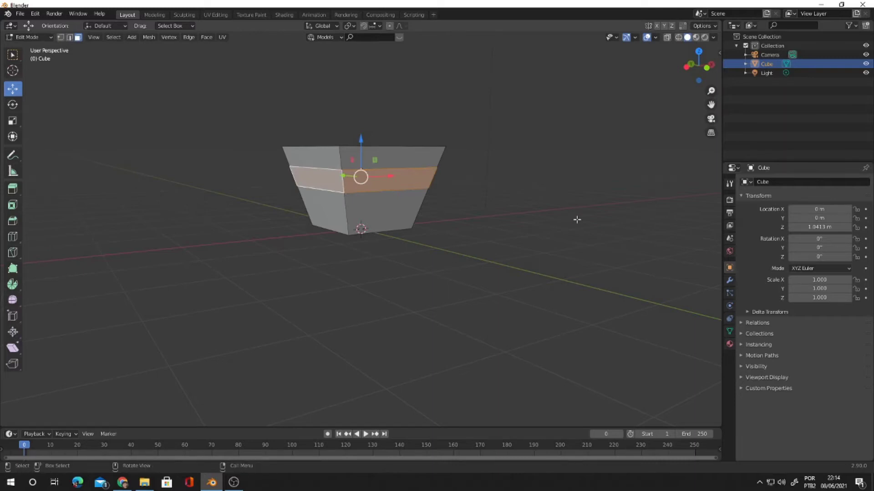
key("s")
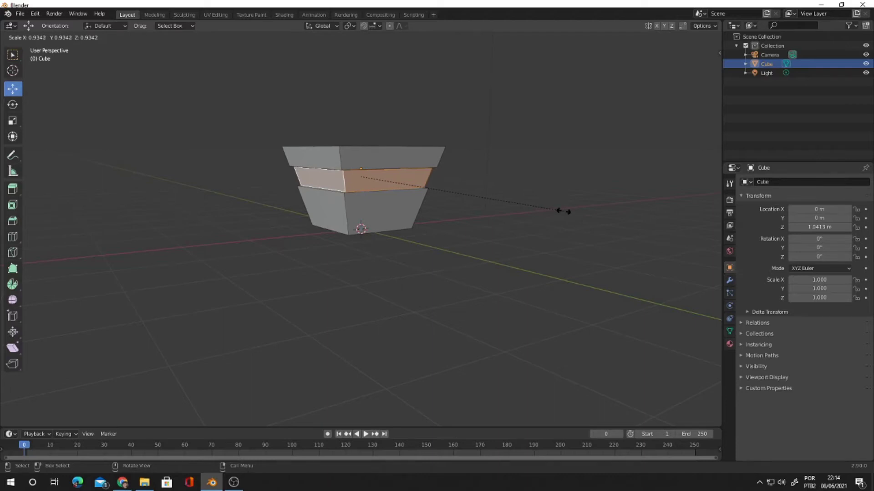
left_click(562, 210)
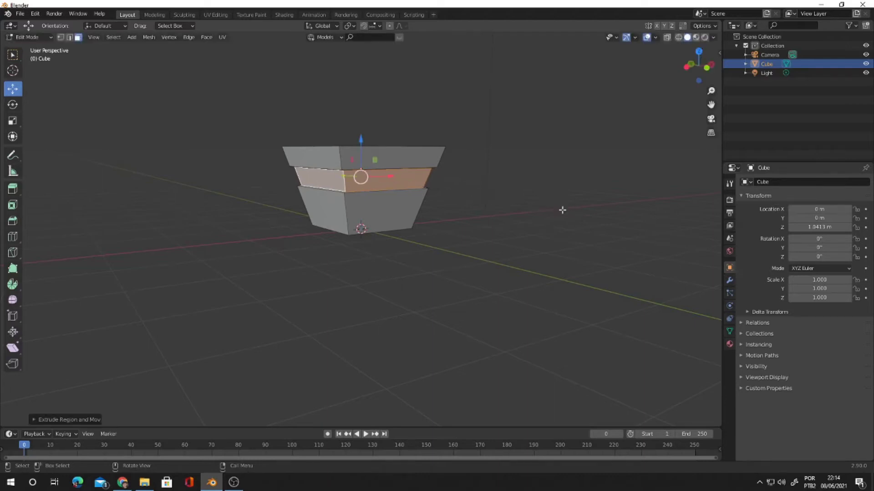
left_click(591, 200)
Extrude the top face in place and scale it to about 0.72, leaving a rim around it
middle_click_drag(592, 201, 568, 239)
scroll(568, 239, "up", 4)
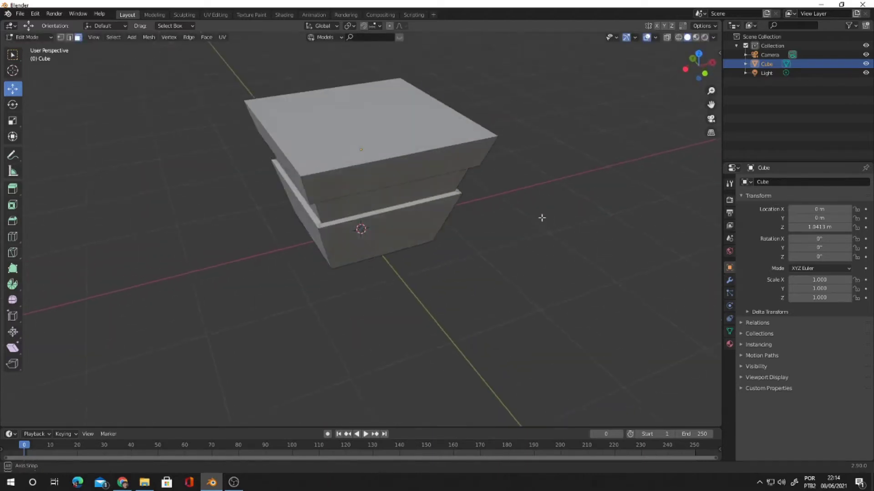
left_click(360, 117)
scroll(527, 211, "down", 2)
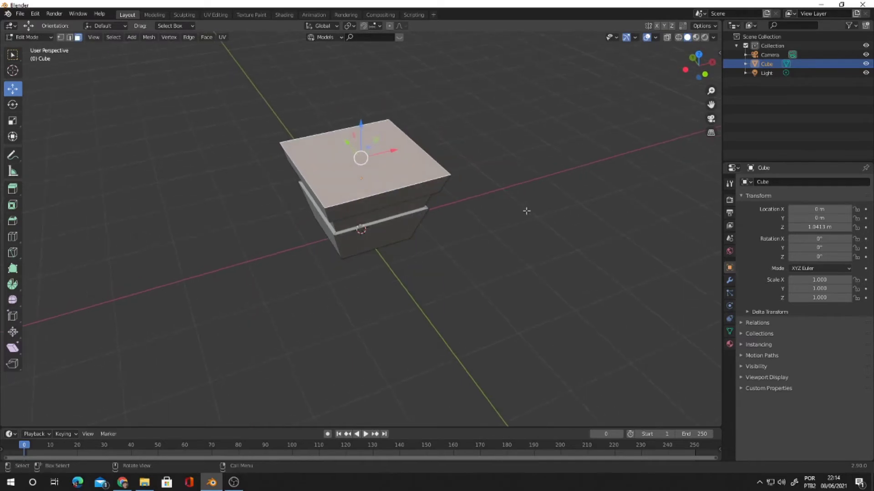
key("e")
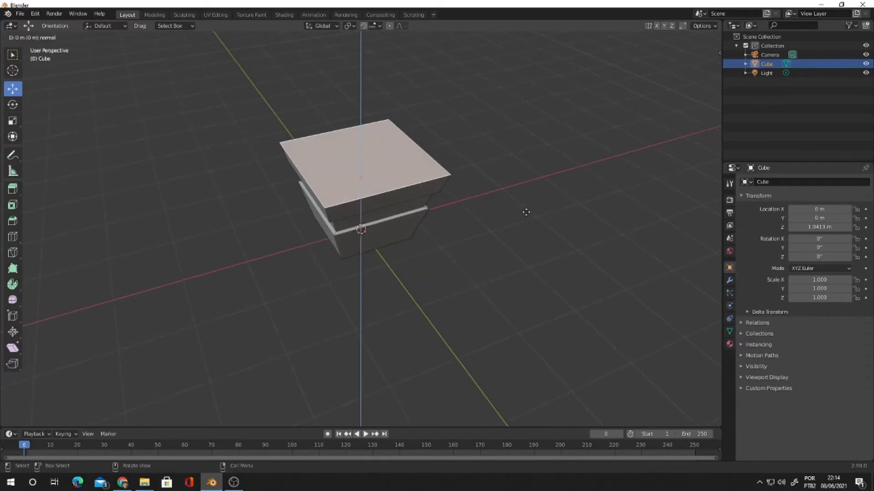
key("s")
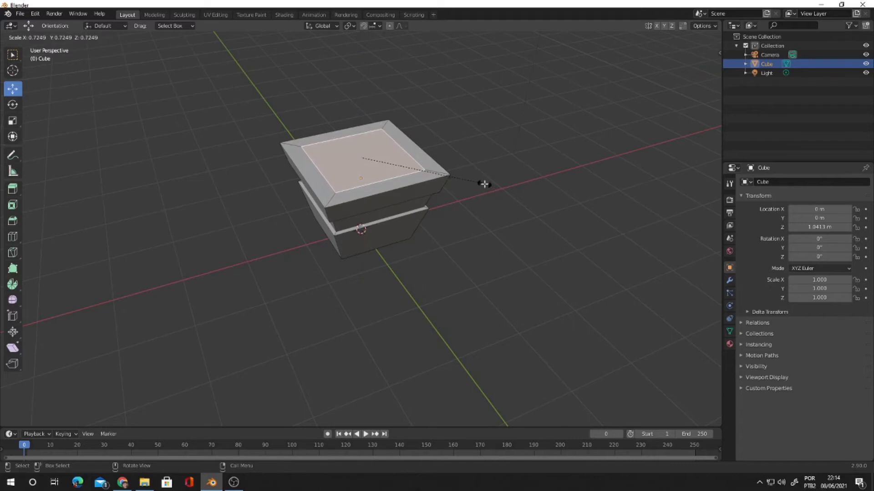
left_click(485, 184)
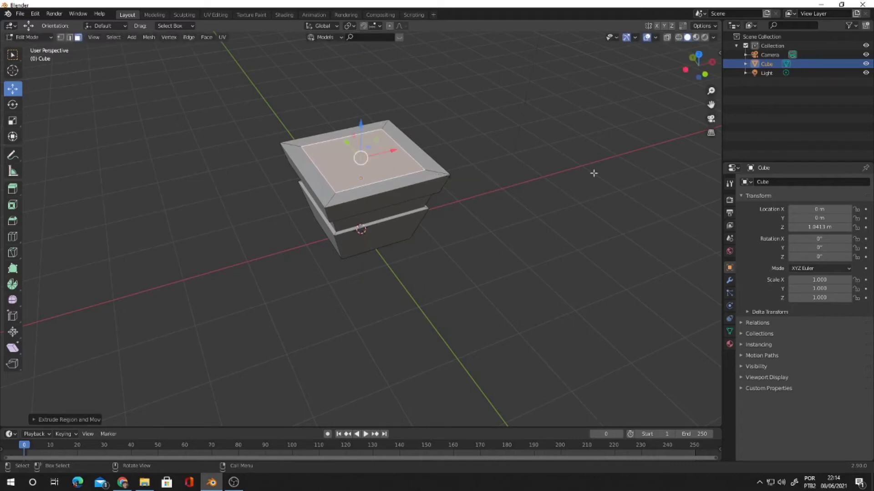
Hollow the block by moving the inner top face down close to the base, using X-ray display in front view
middle_click_drag(593, 172, 540, 148)
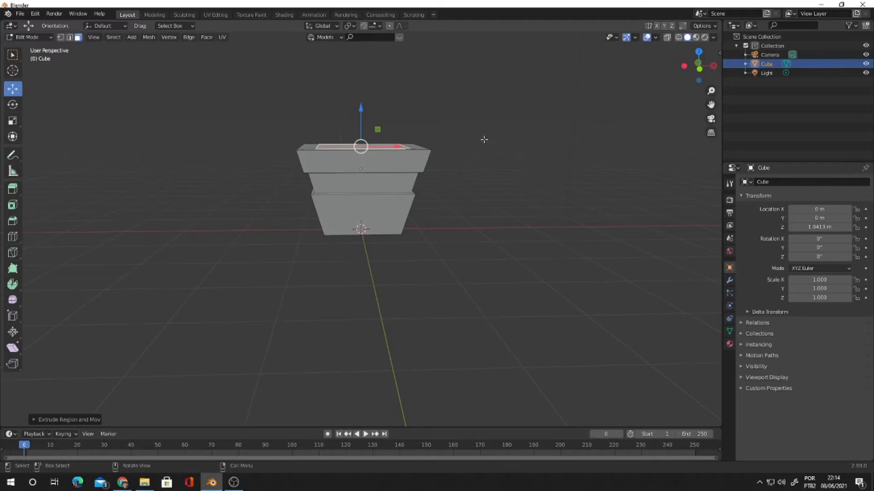
left_click(358, 105)
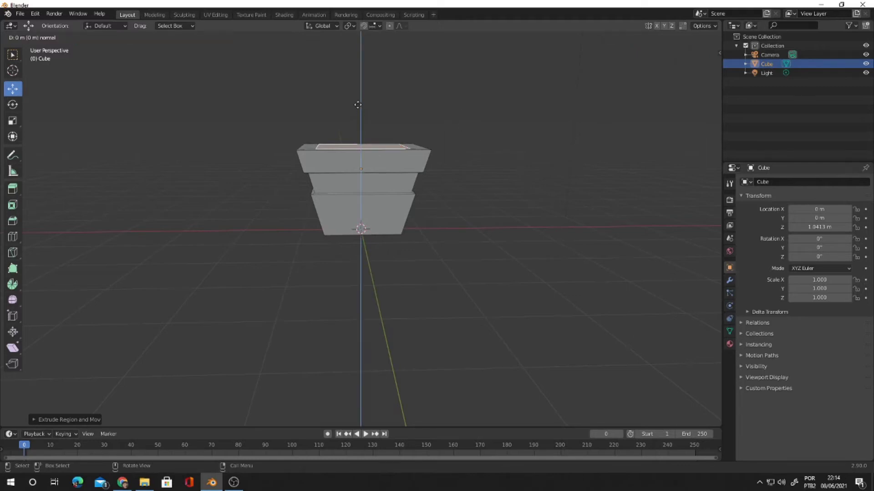
left_click_drag(361, 107, 362, 111)
key("KP_1")
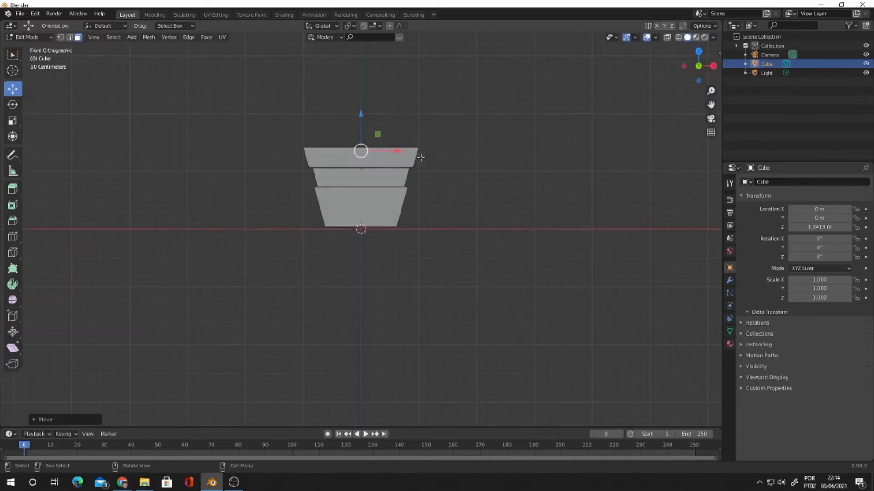
left_click(667, 39)
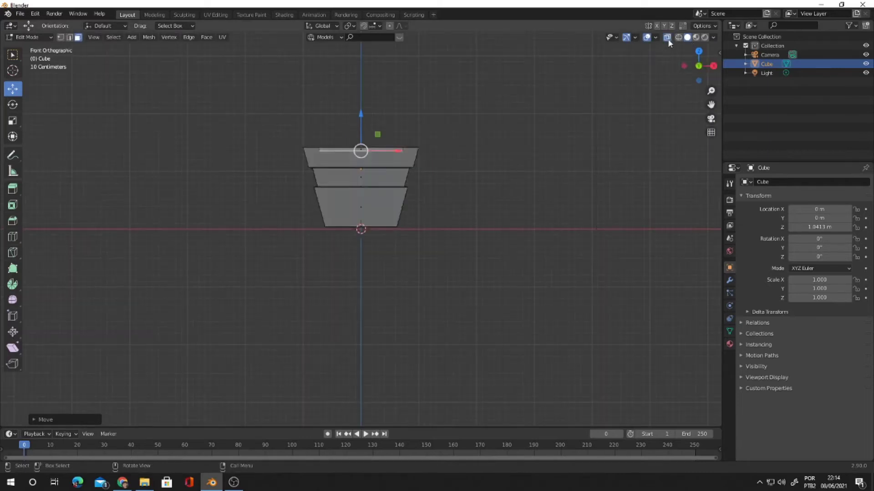
left_click_drag(362, 120, 368, 180)
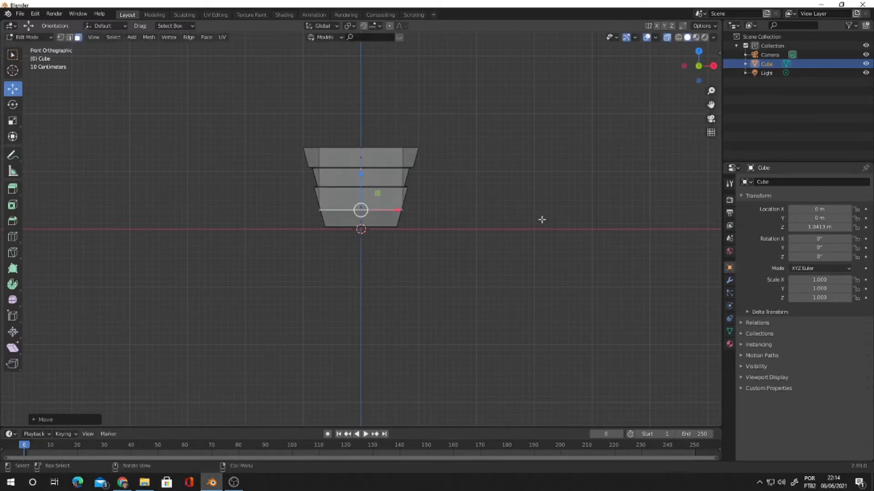
Scale the inner floor face down to follow the outer taper and lower it slightly to just above the base
key("s")
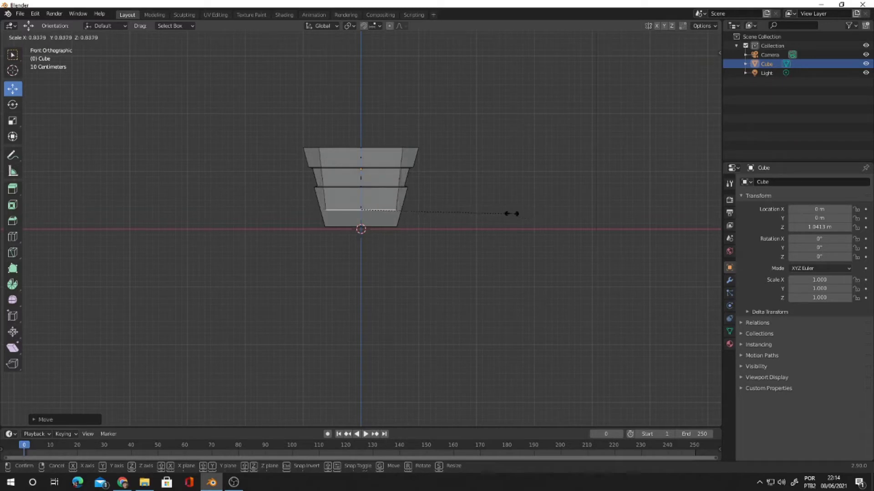
left_click(487, 210)
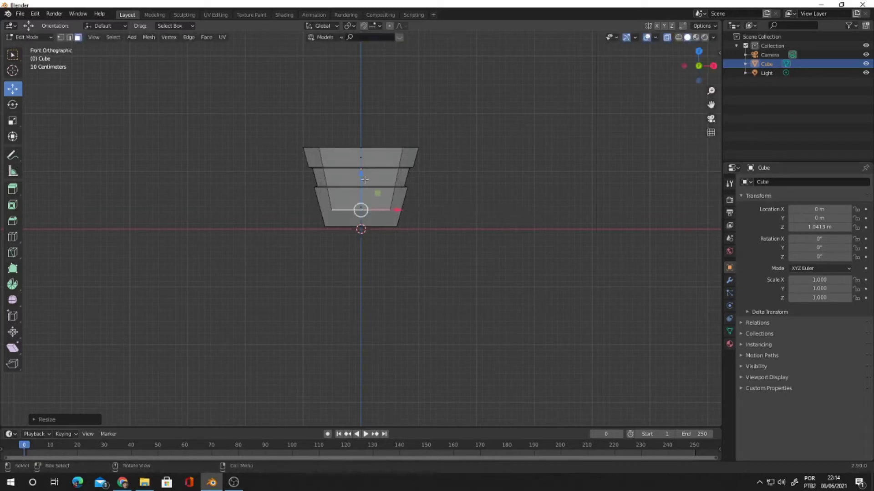
left_click_drag(361, 177, 362, 185)
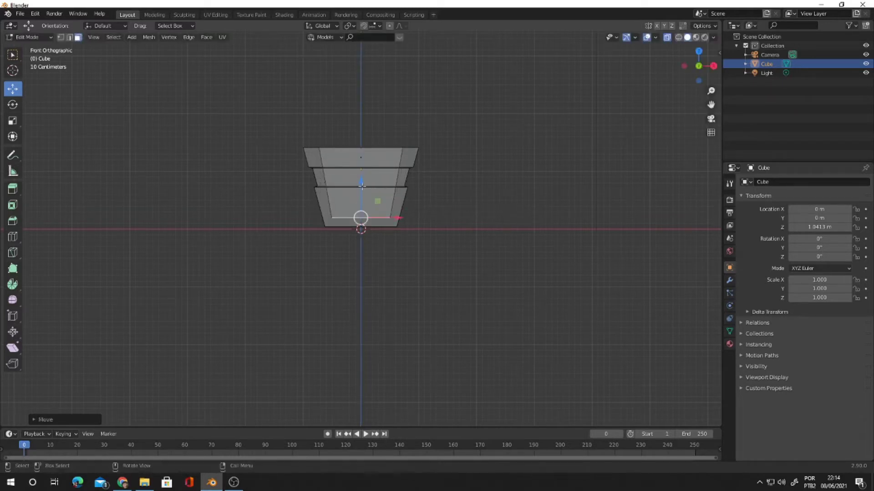
Turn off the X-ray display and add a loop cut around the pot's inner walls, sliding it up close to the rim
middle_click_drag(502, 184, 552, 236)
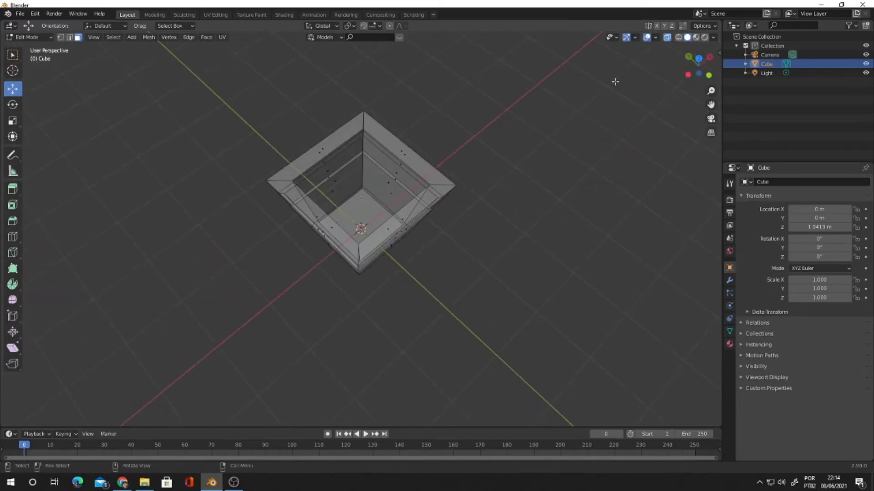
left_click(667, 37)
middle_click_drag(610, 110, 380, 173, "ctrl")
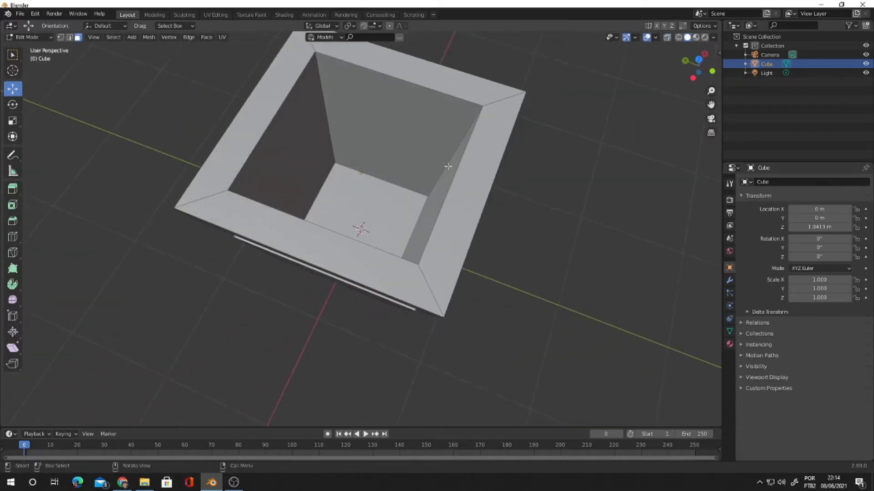
key("ctrl+r")
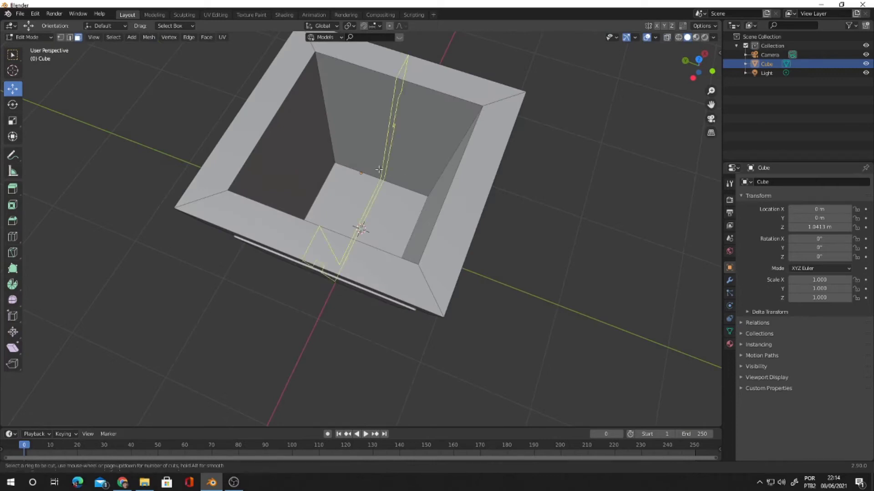
left_click(330, 113)
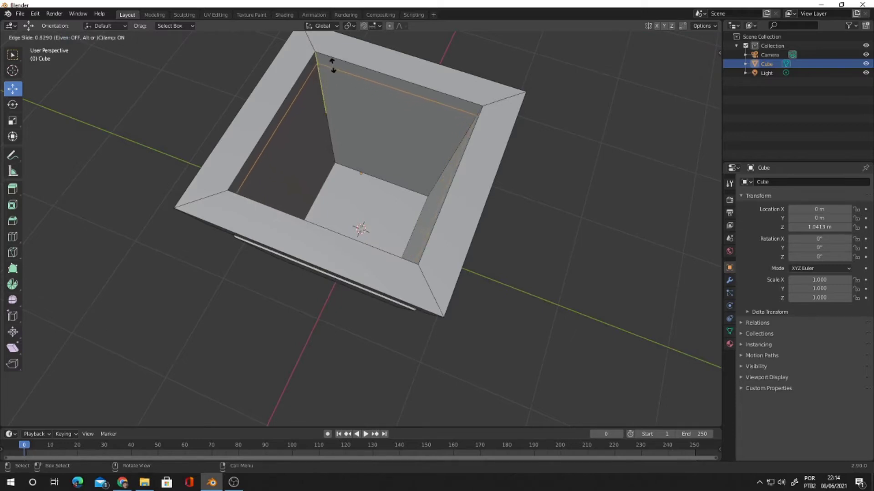
left_click(333, 64)
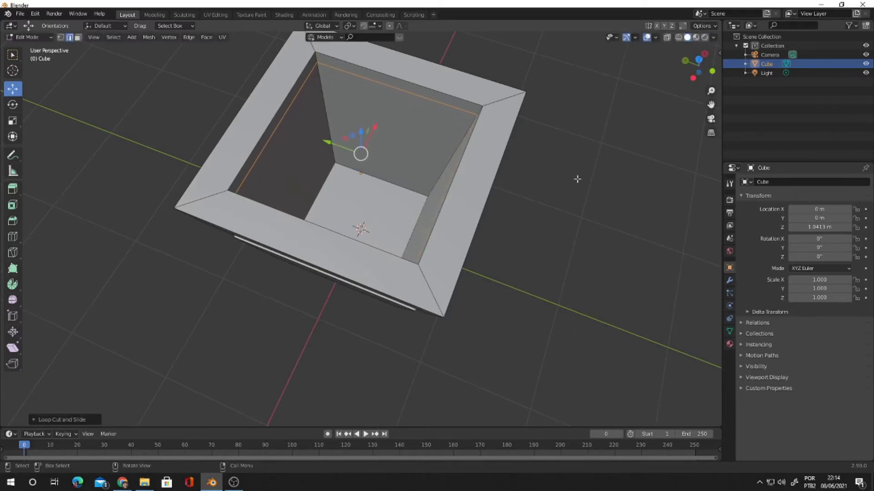
Fill the loop inside the pot's opening with a face, separate it into its own object and return to Object Mode
key("ctrl+z")
middle_click_drag(577, 173, 477, 115)
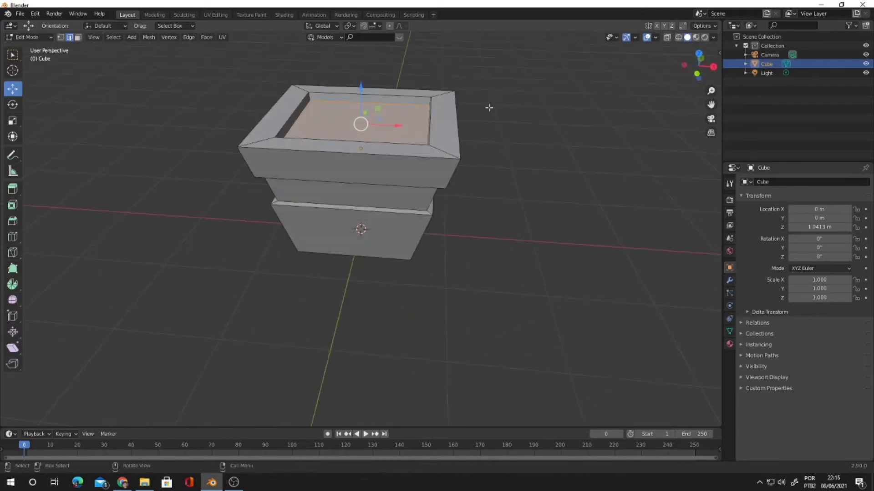
key("p")
left_click(490, 111)
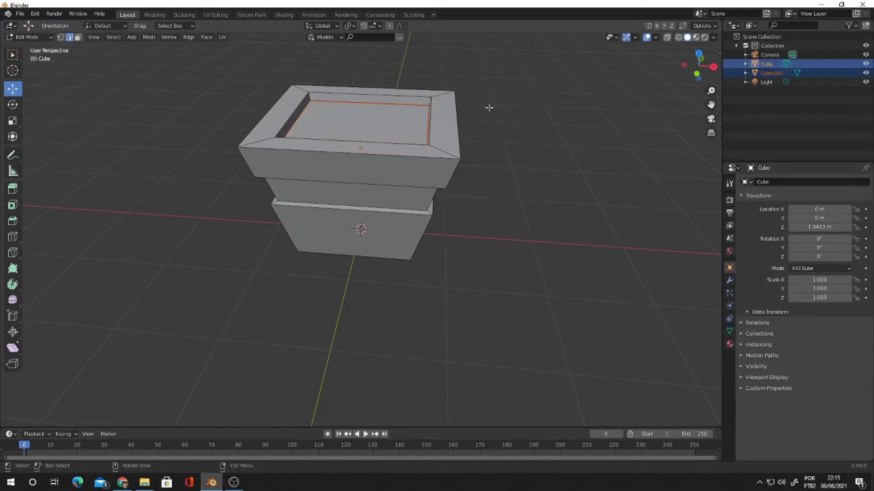
key("Tab")
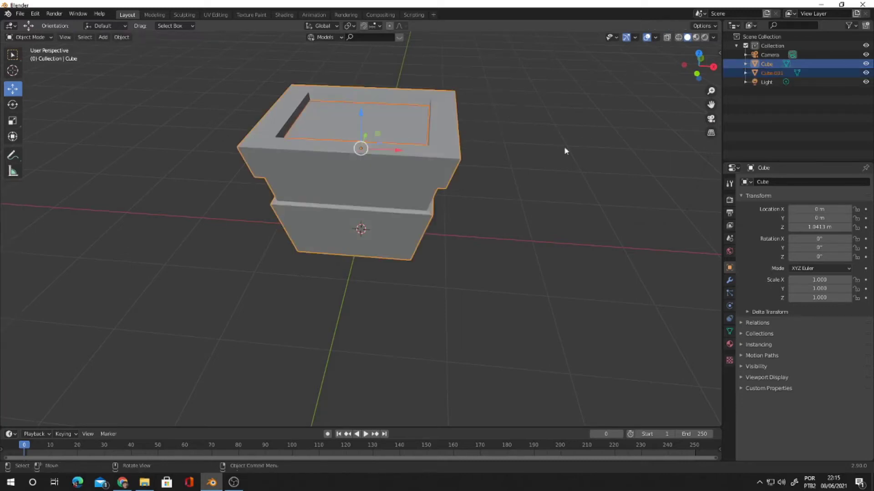
Lift the separated face out of the pot to about Z 1.42 m and set its origin to its geometry
left_click(386, 120)
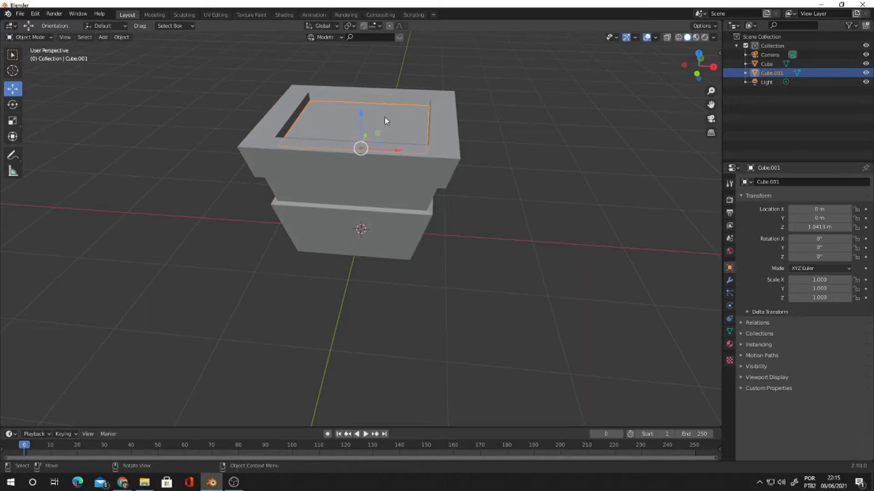
left_click_drag(358, 110, 374, 99)
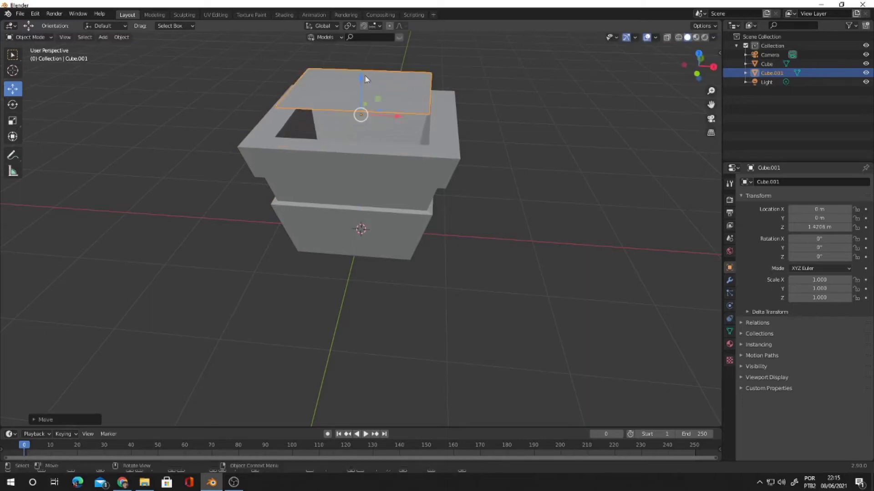
right_click(374, 99)
mouse_move(379, 120)
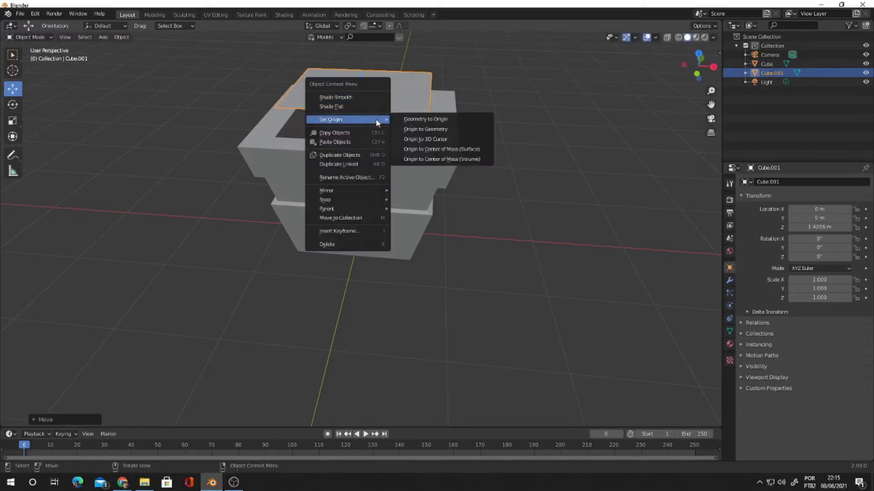
left_click(418, 128)
Raise the separated face well above the pot, to about Z 2.38 m
scroll(459, 112, "down", 4)
middle_click_drag(459, 112, 496, 110)
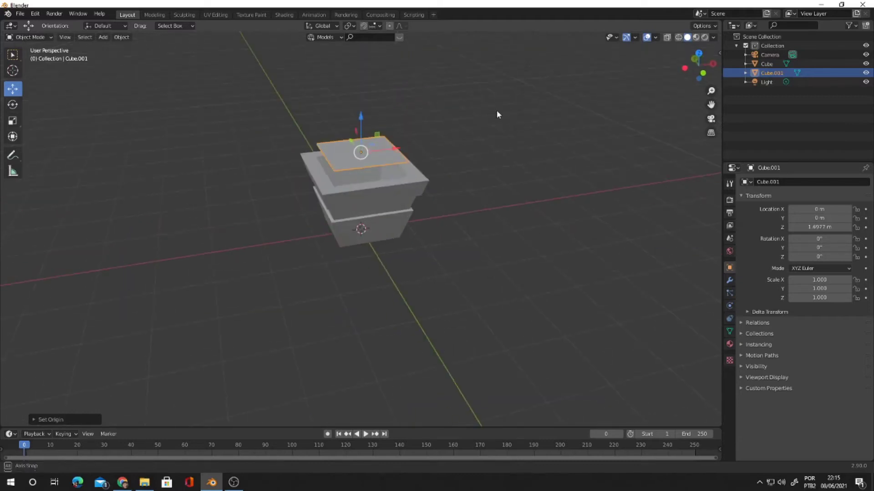
left_click_drag(361, 121, 362, 86)
middle_click_drag(362, 86, 422, 124)
Subdivide the whole separated face three times in Edit Mode to make an 8 by 8 grid
key("KP_7")
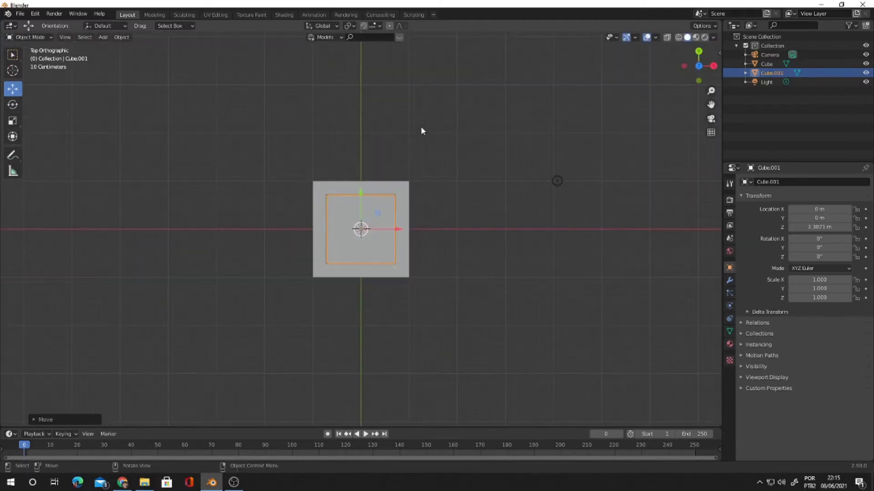
scroll(407, 200, "up", 3)
middle_click_drag(410, 205, 418, 197)
key("Tab")
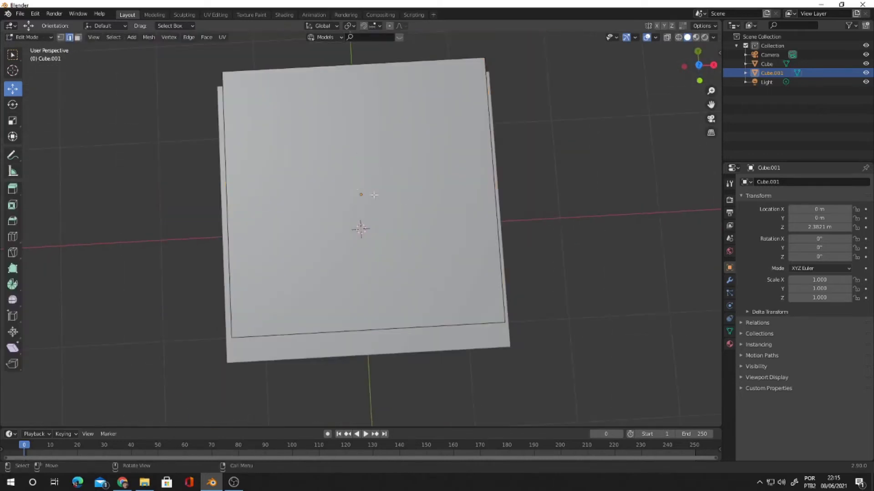
right_click(374, 183)
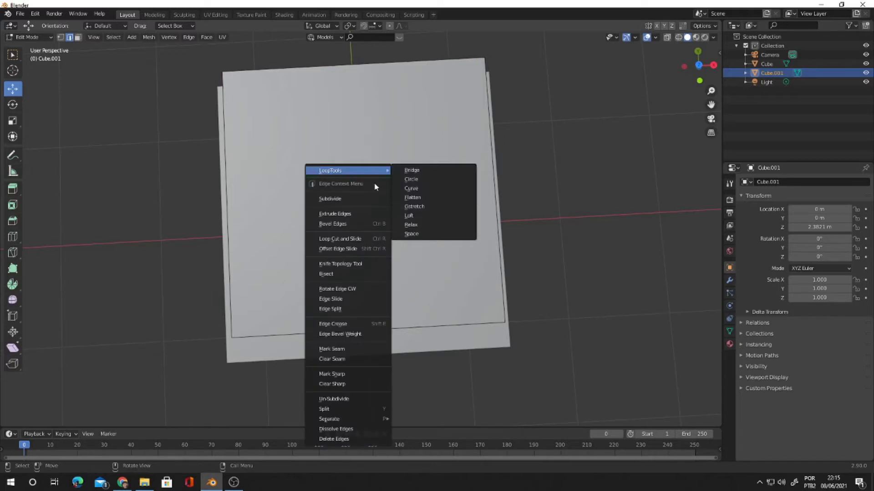
left_click(368, 197)
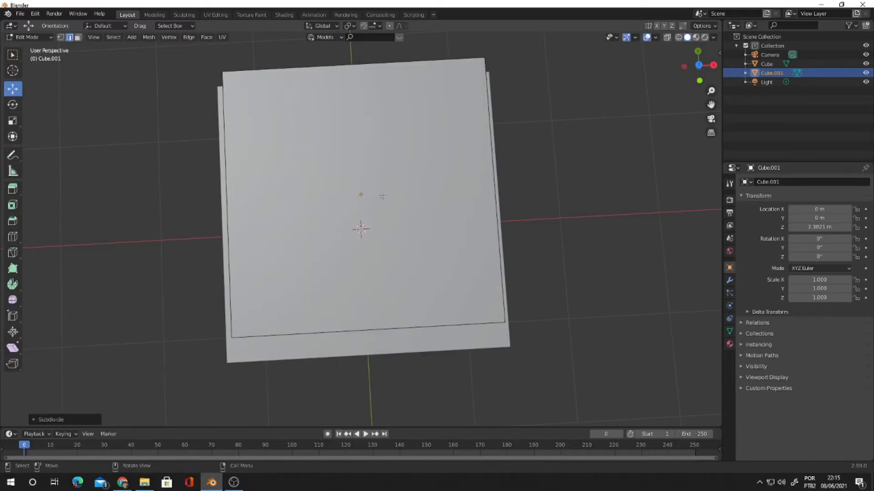
key("a")
right_click(404, 188)
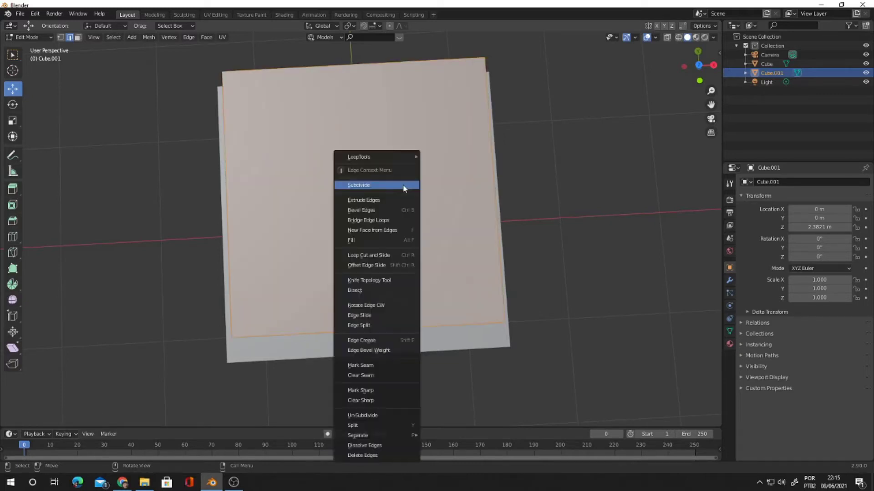
left_click(402, 186)
right_click(402, 185)
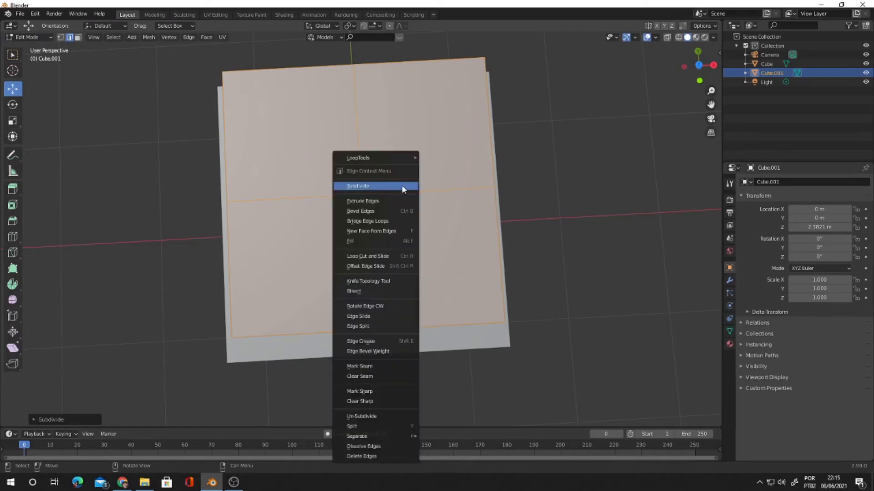
left_click(402, 185)
right_click(402, 186)
left_click(402, 186)
Select over a dozen scattered vertices across the grid in vertex mode and raise them together along Z to form peaks
middle_click_drag(480, 186, 534, 156)
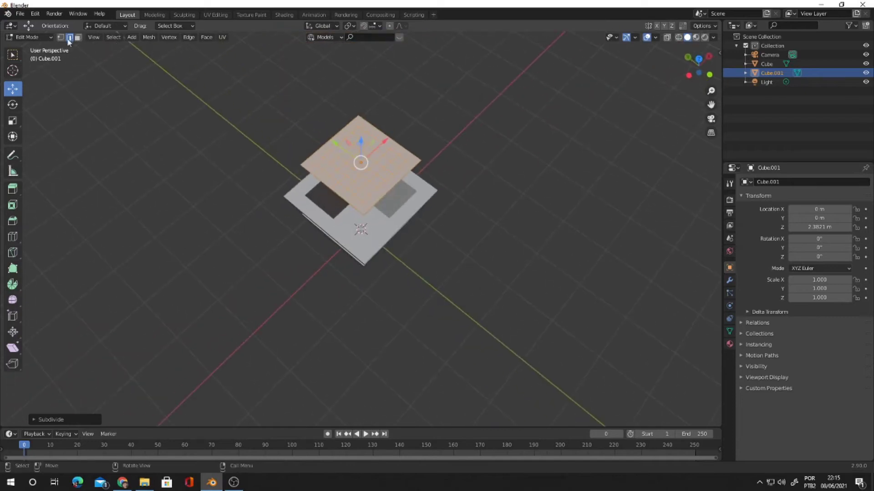
scroll(268, 125, "up", 3)
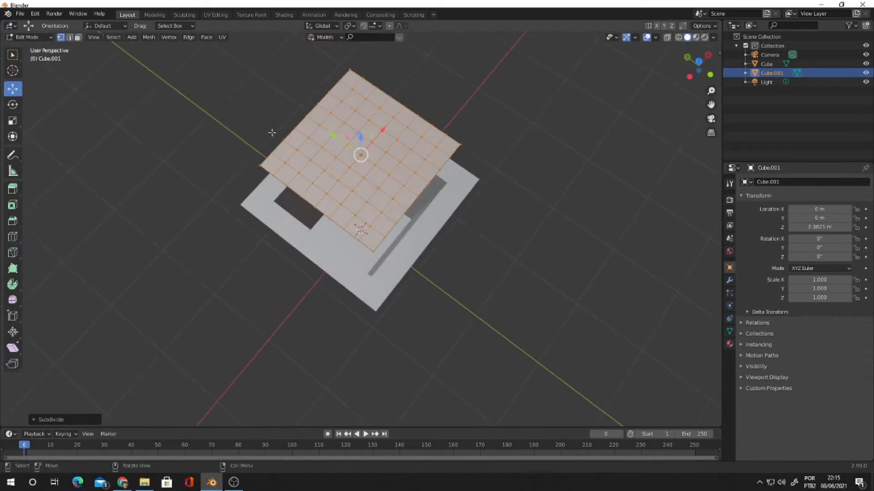
left_click(286, 163, "shift")
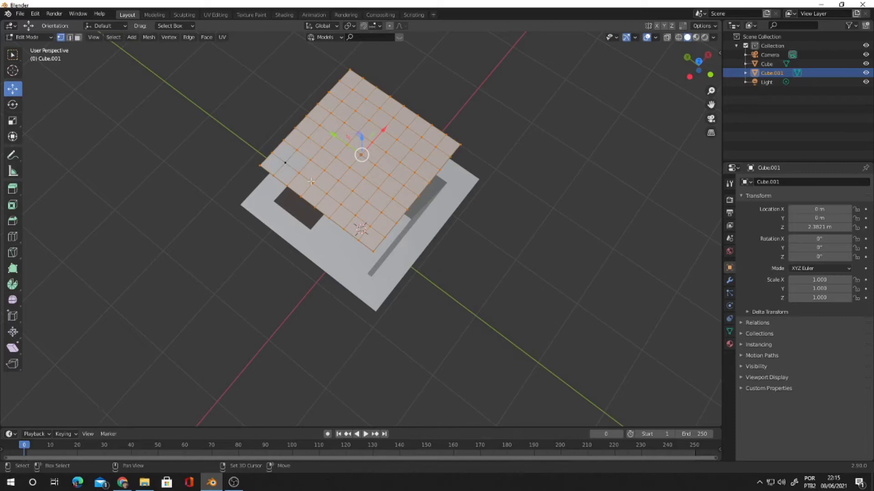
left_click(286, 163)
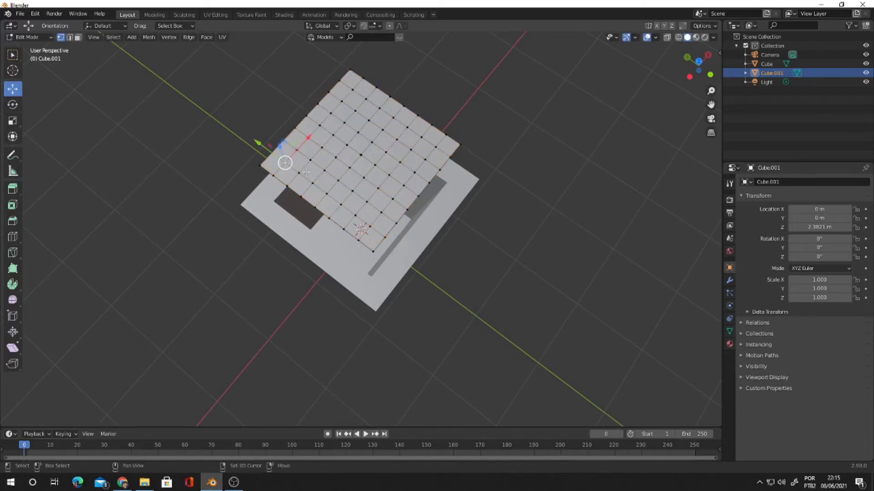
left_click(325, 175, "shift")
left_click(326, 195, "shift")
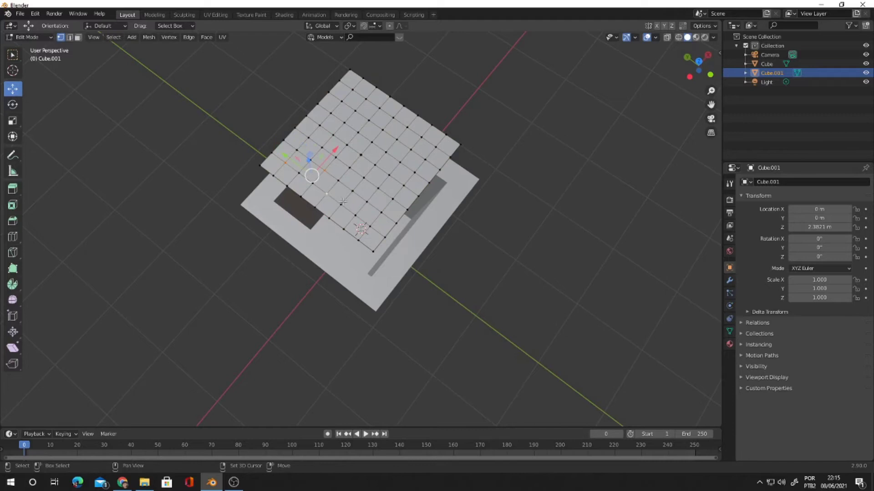
left_click(364, 178, "shift")
left_click(369, 142, "shift")
left_click(347, 122, "shift")
left_click(359, 107, "shift")
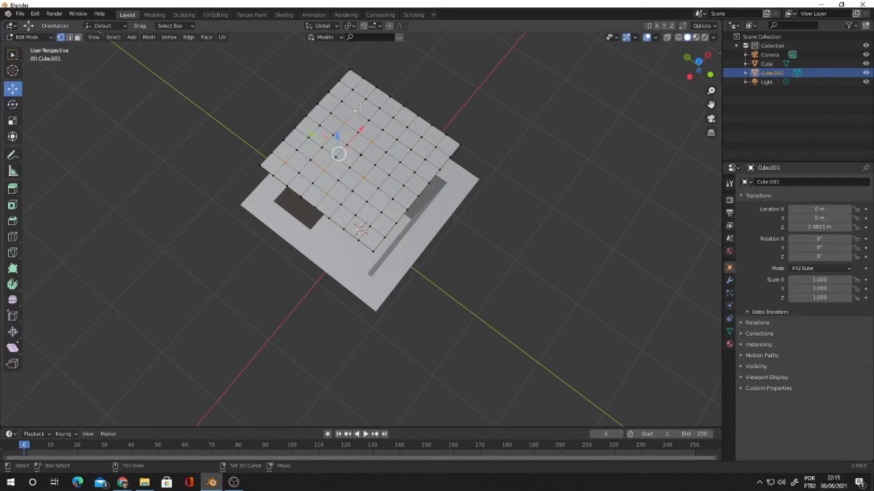
left_click(406, 129, "shift")
left_click(398, 140, "shift")
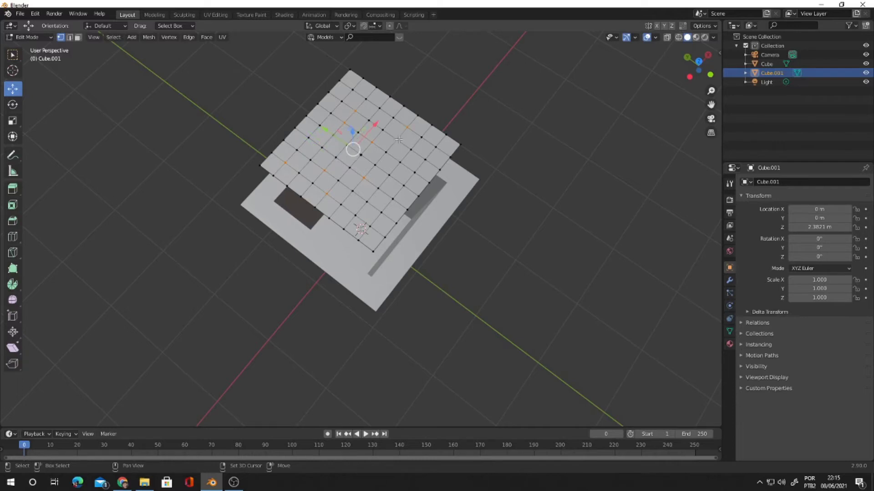
left_click(414, 172, "shift")
left_click(389, 175, "shift")
left_click(393, 200, "shift")
left_click(380, 215, "shift")
left_click(370, 224, "shift")
left_click(318, 126, "shift")
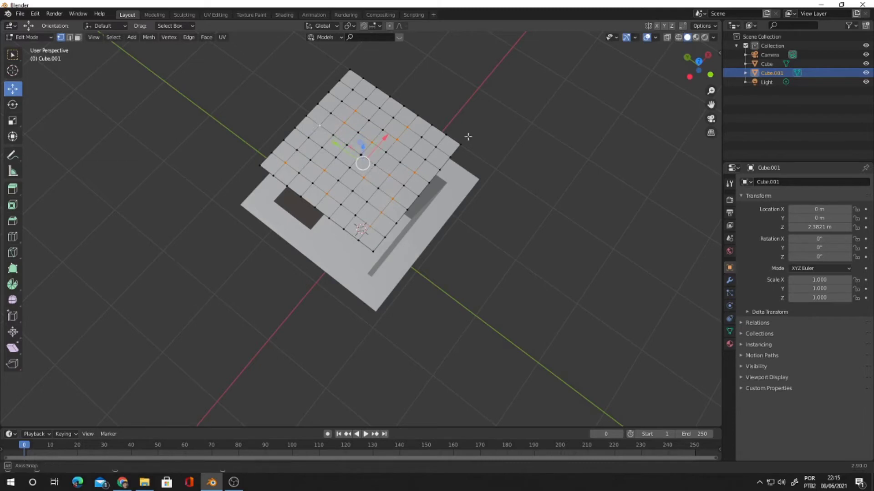
middle_click_drag(462, 136, 437, 100)
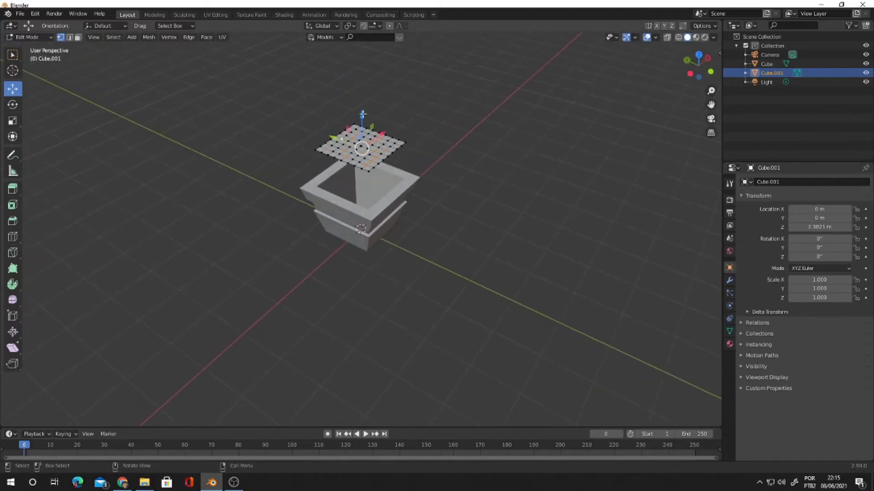
left_click_drag(363, 114, 367, 106)
Leave Edit Mode and lower the bumpy plane into the pot's opening to about Z 1.37 m, then deselect it
middle_click_drag(462, 101, 452, 117)
scroll(453, 125, "up", 3)
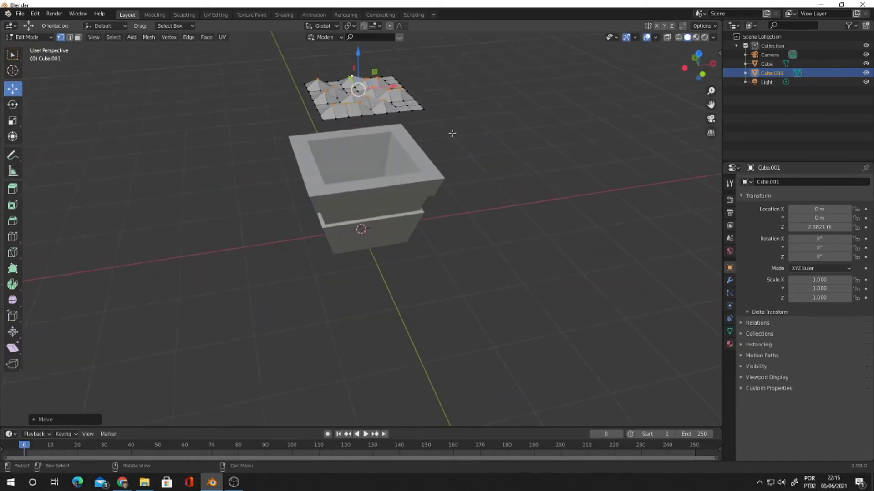
key("Tab")
middle_click_drag(460, 129, 391, 122)
left_click_drag(363, 111, 364, 154)
middle_click_drag(486, 158, 372, 112)
scroll(438, 125, "up", 5)
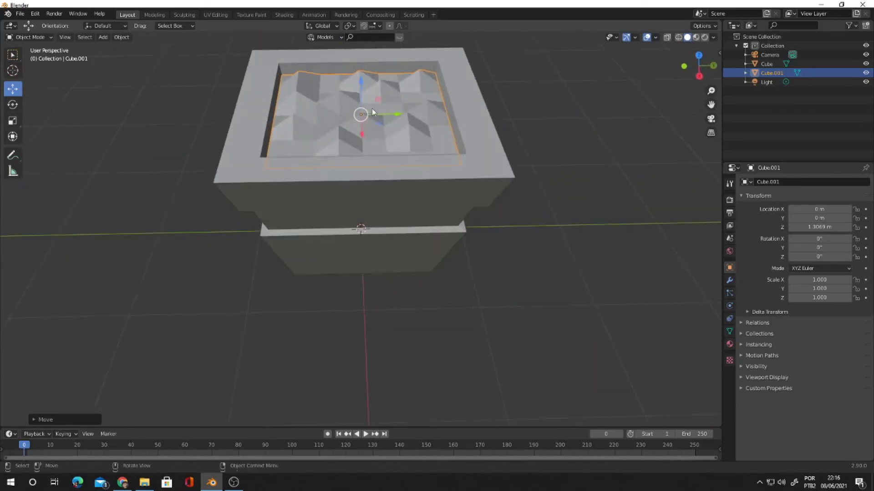
left_click(369, 80)
middle_click_drag(424, 99, 460, 171)
left_click(553, 165)
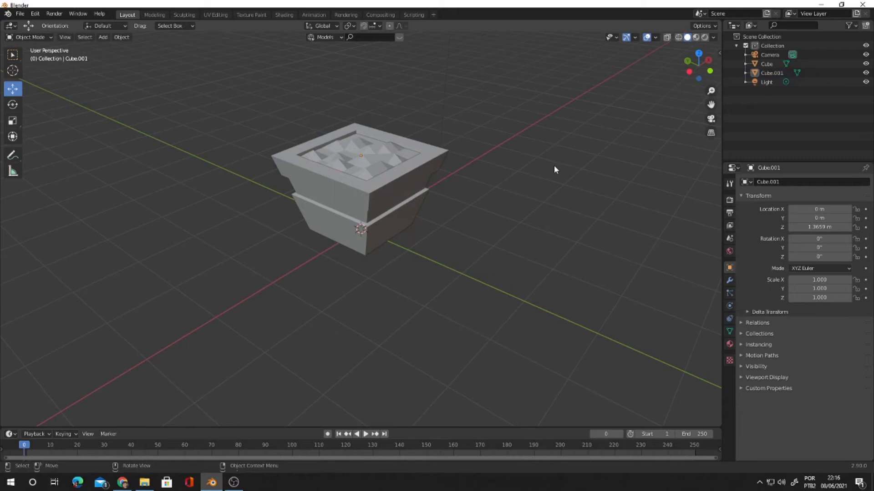
Select the pot and set its material's base color to orange-red, about H 0.034, S 0.819, V 0.906
key("KP_1")
scroll(552, 168, "up", 2)
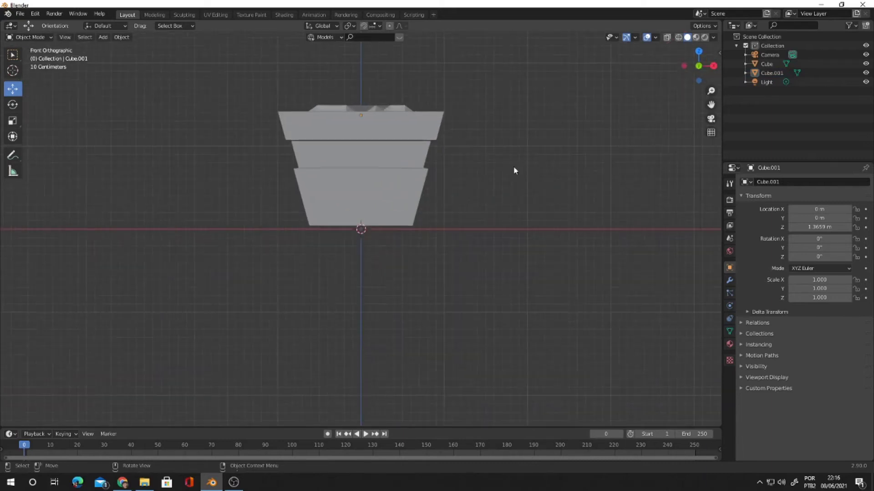
middle_click_drag(515, 171, 511, 250)
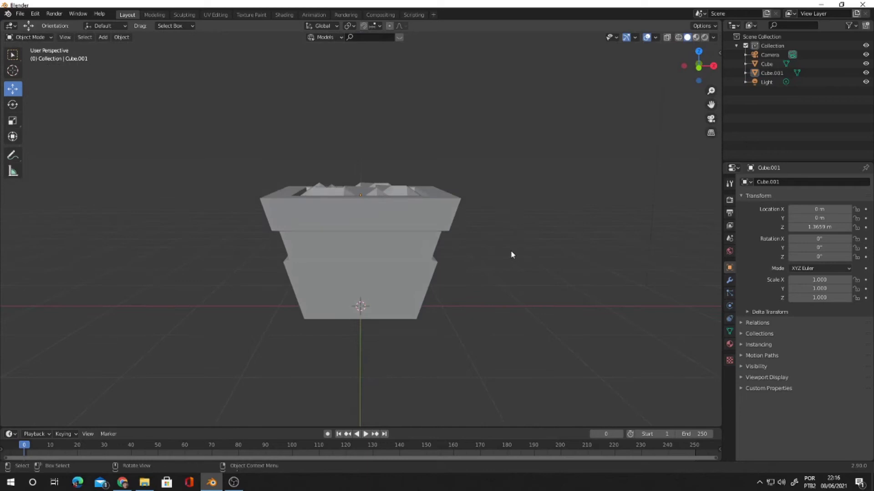
left_click(407, 253)
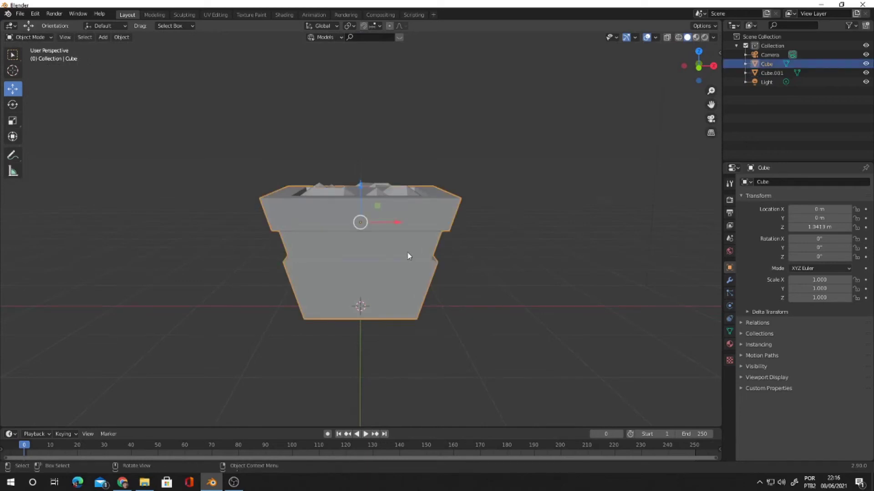
left_click(730, 344)
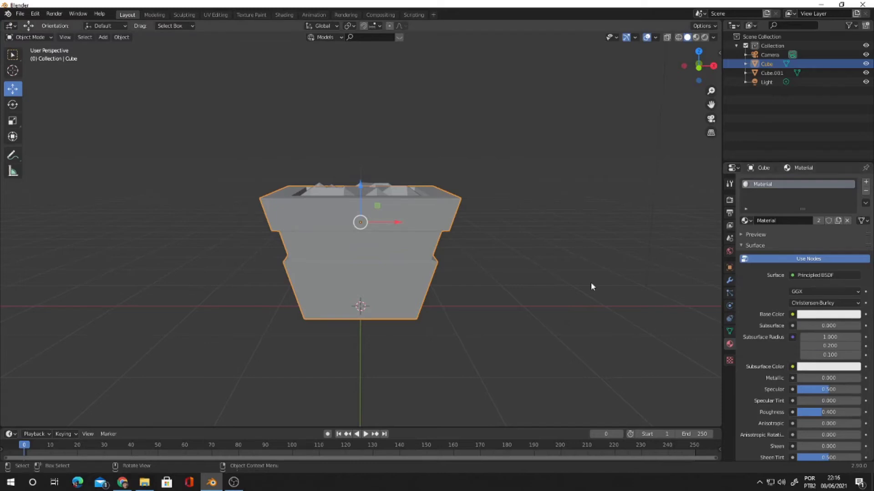
middle_click_drag(577, 271, 543, 271)
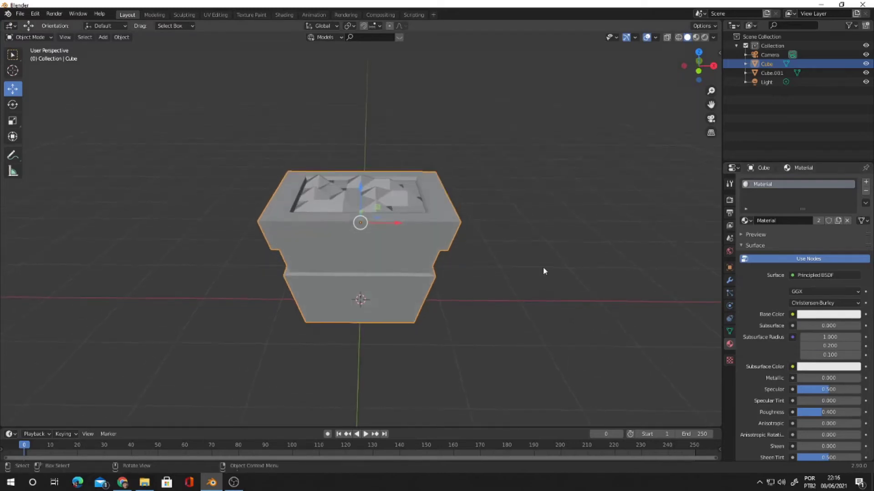
left_click(394, 203)
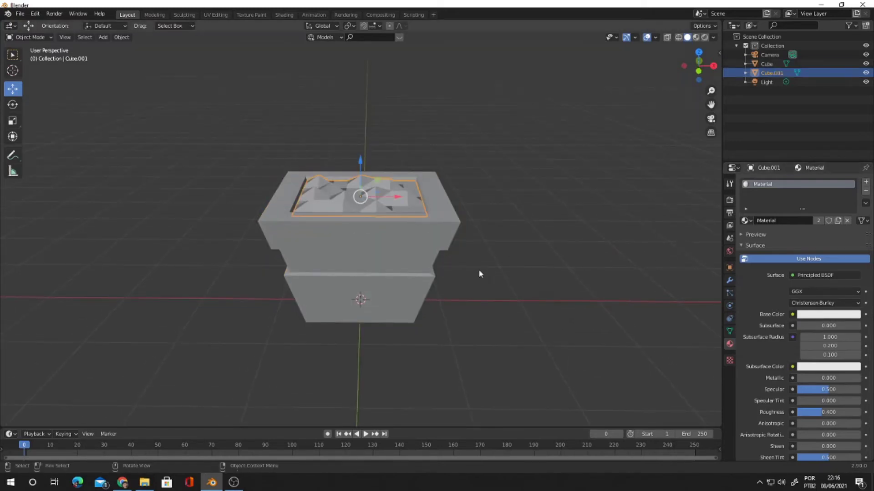
left_click(433, 244)
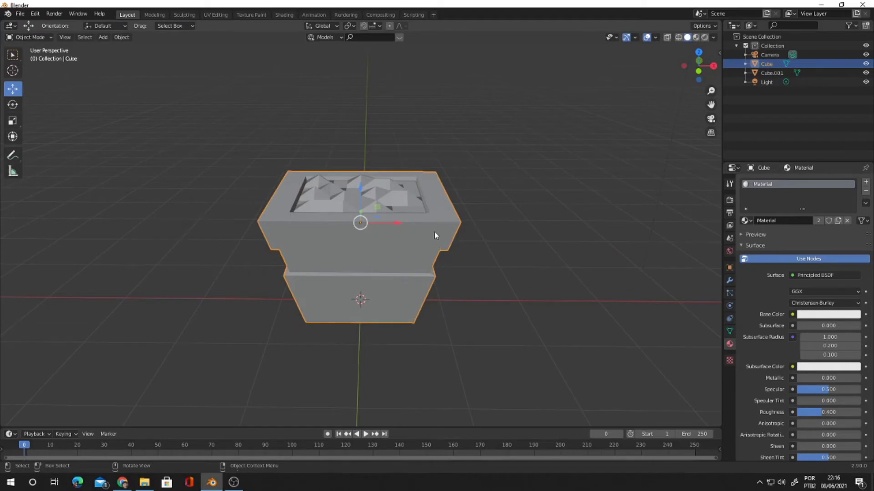
left_click(821, 314)
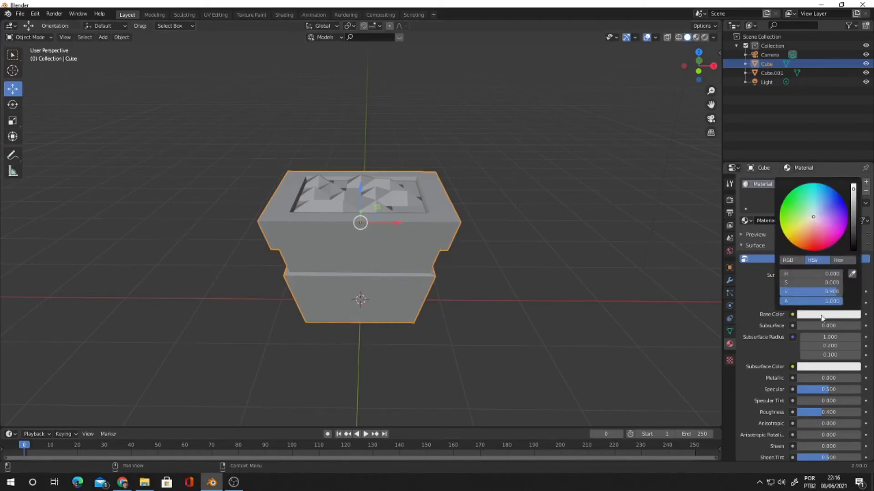
left_click_drag(815, 219, 806, 244)
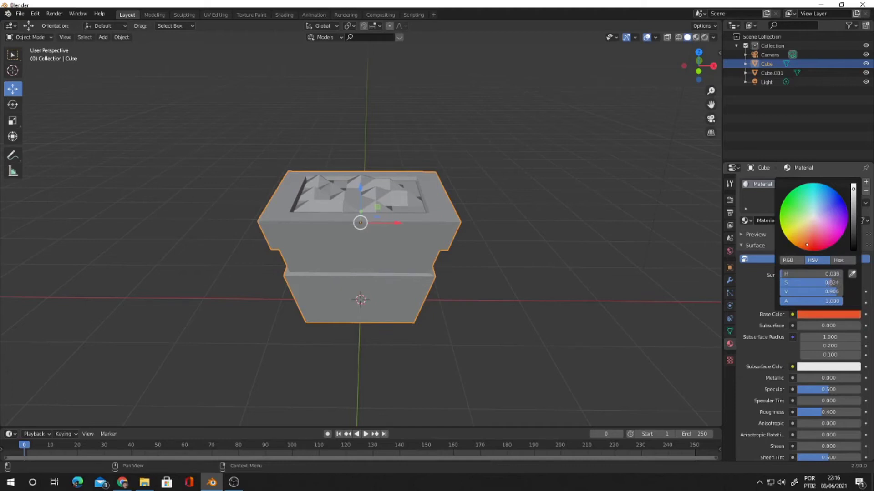
Show the scene in Material Preview shading and darken the pot's base color to a value of 0.613
left_click(705, 37)
middle_click_drag(560, 209, 567, 195)
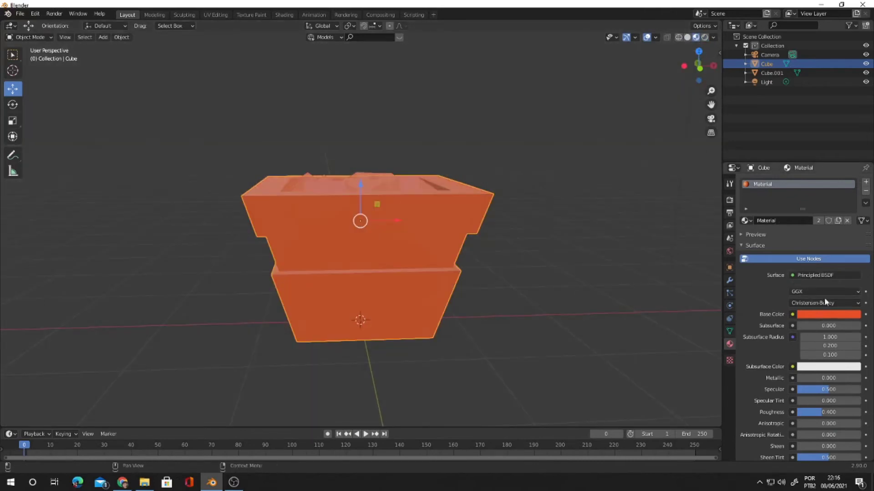
left_click(818, 316)
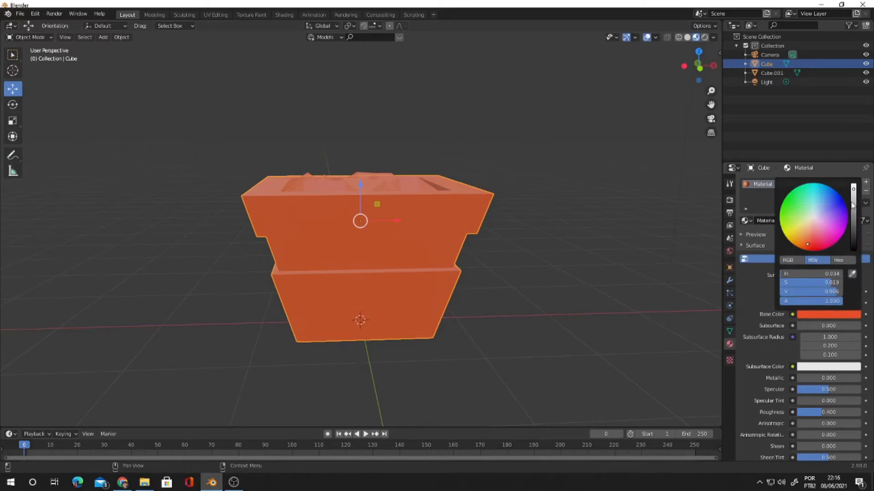
left_click_drag(853, 191, 853, 208)
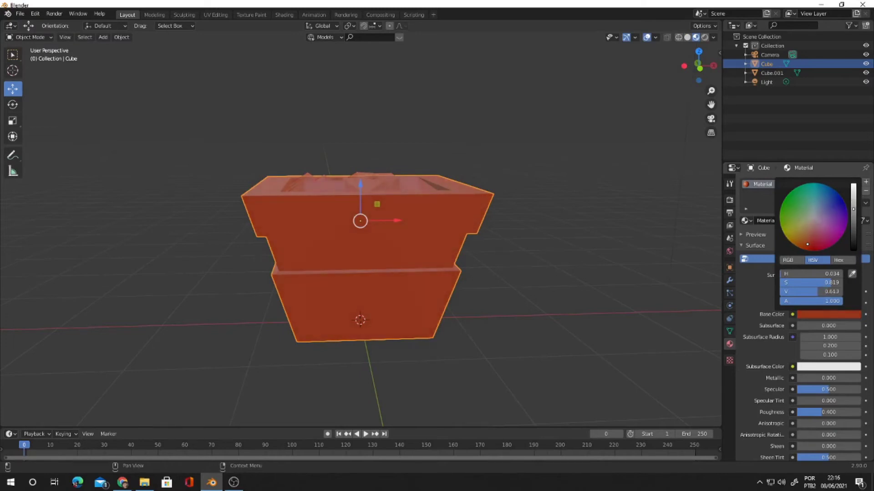
middle_click_drag(491, 253, 477, 265)
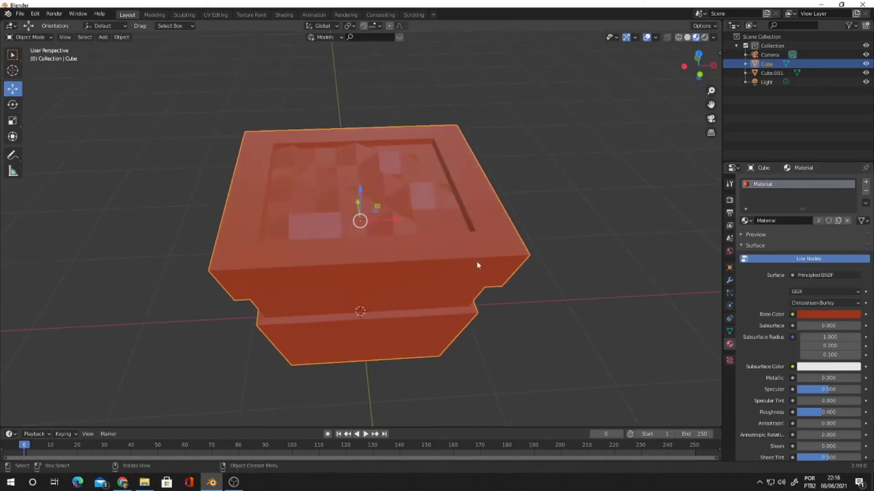
With the bumpy filling selected, change the shared material's base color to dark brown, H 0.053, S 0.945, V 0.393
left_click(400, 218)
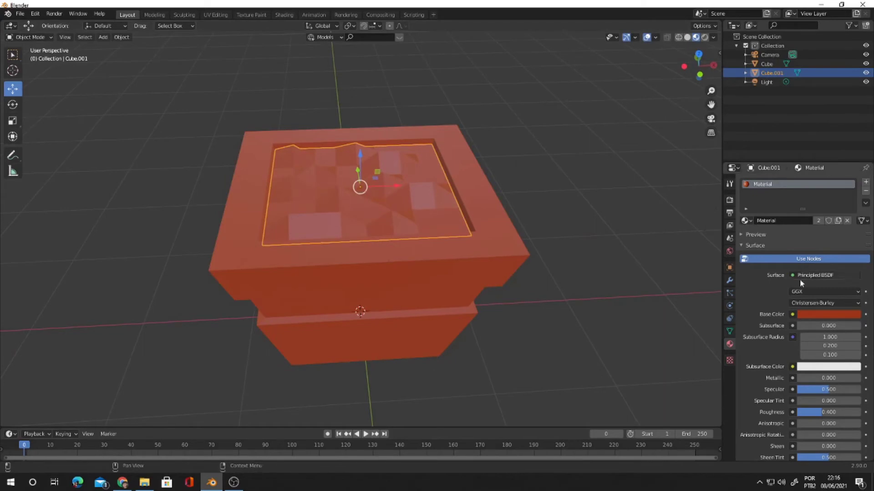
left_click(810, 318)
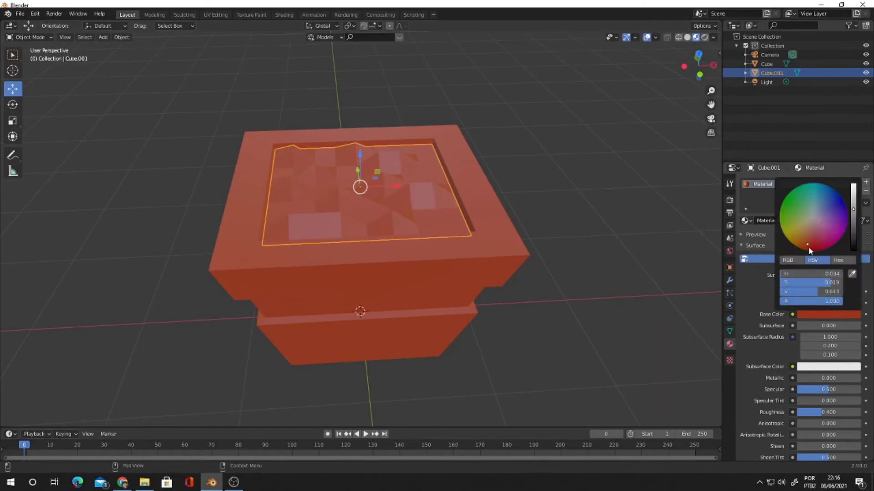
left_click_drag(806, 244, 803, 247)
left_click_drag(853, 209, 853, 224)
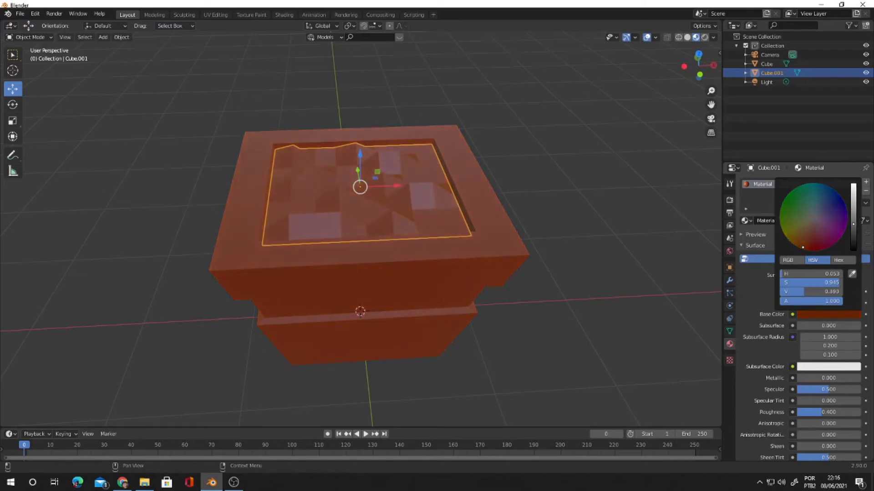
Remove the shared material slot from the bumpy filling inside the pot
scroll(574, 253, "down", 3)
middle_click_drag(575, 238, 392, 261)
left_click(382, 267)
left_click(394, 216)
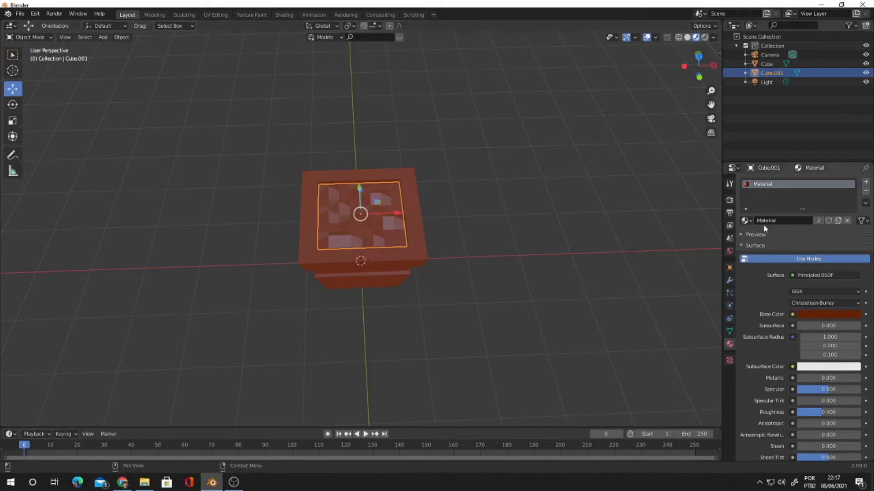
left_click(866, 192)
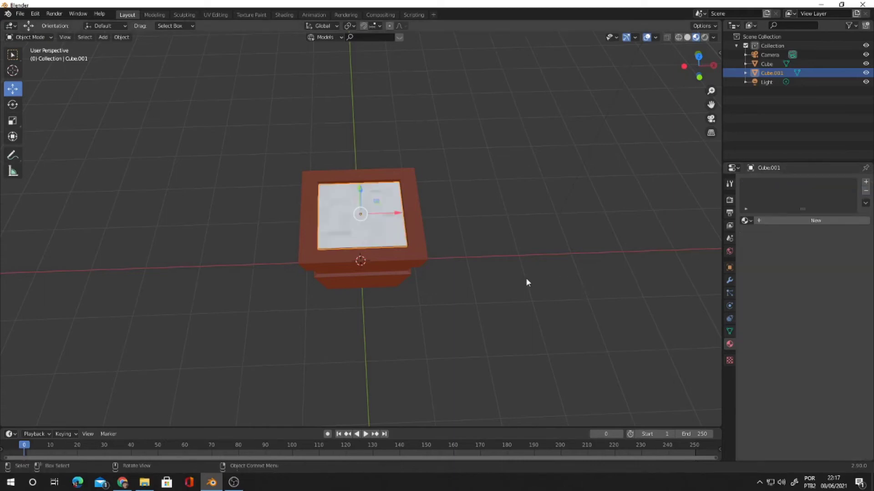
Give the filling its own new material with a light orange base color, saturation 0.700 and value 0.906
middle_click_drag(524, 282, 489, 271)
left_click(396, 269)
left_click(384, 209)
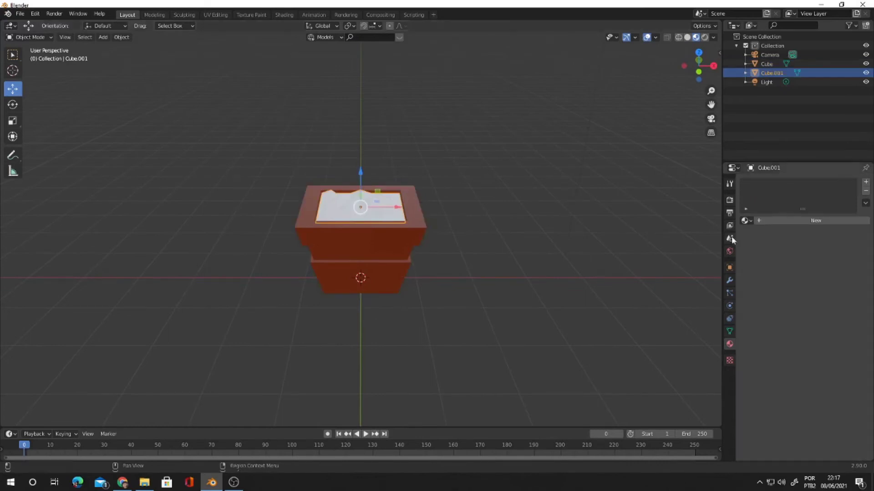
left_click(865, 183)
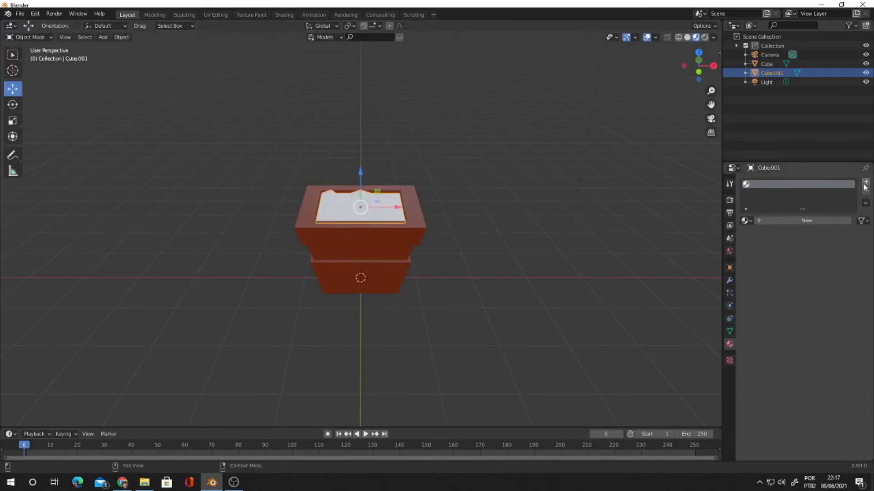
left_click(801, 220)
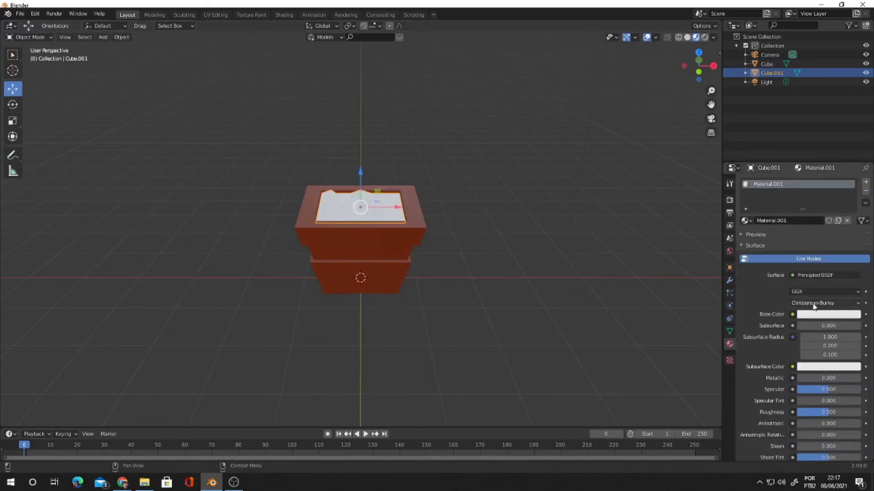
left_click(811, 314)
left_click_drag(818, 226, 806, 238)
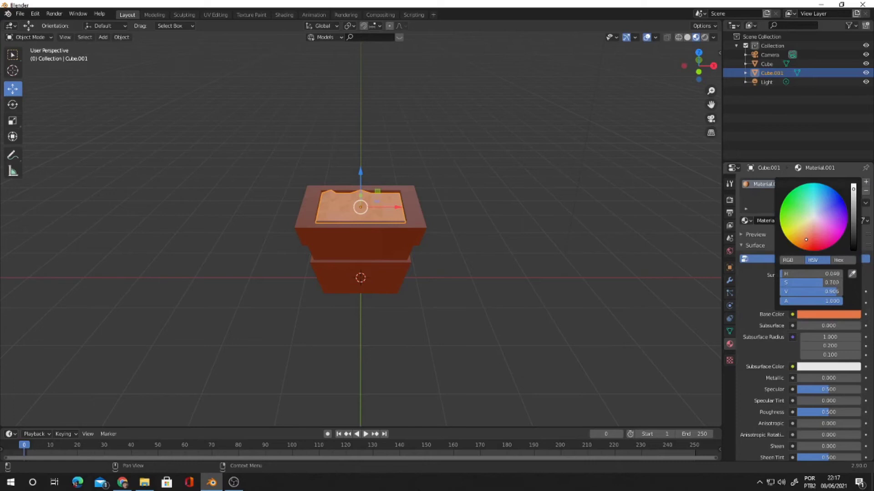
Select the pot and shift its base color to a muted reddish brown with saturation 0.632
middle_click_drag(482, 270, 495, 253)
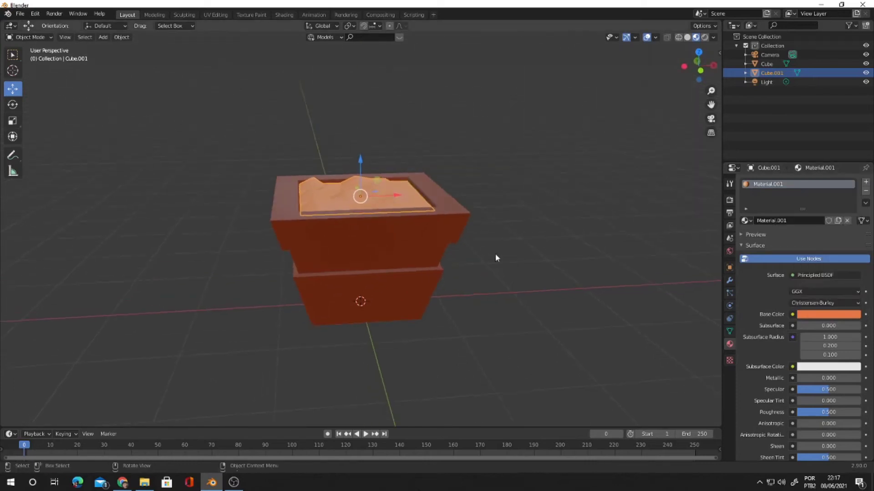
left_click(459, 236)
left_click(821, 318)
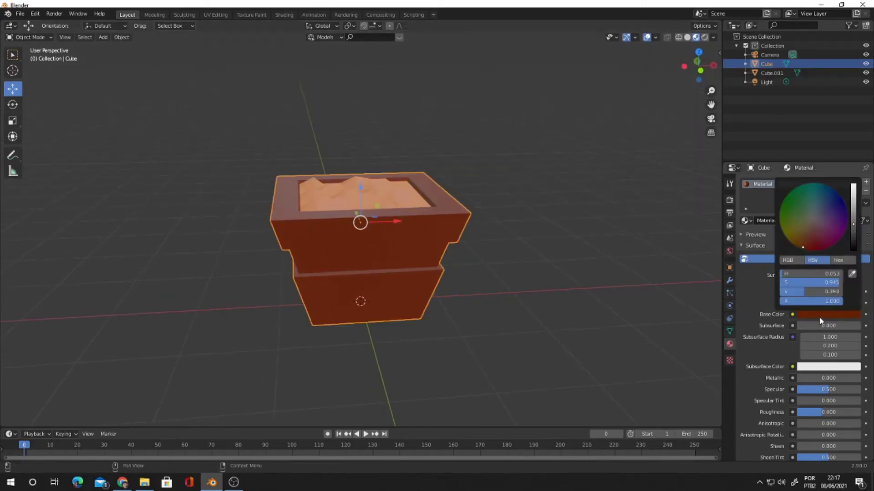
left_click_drag(800, 247, 810, 239)
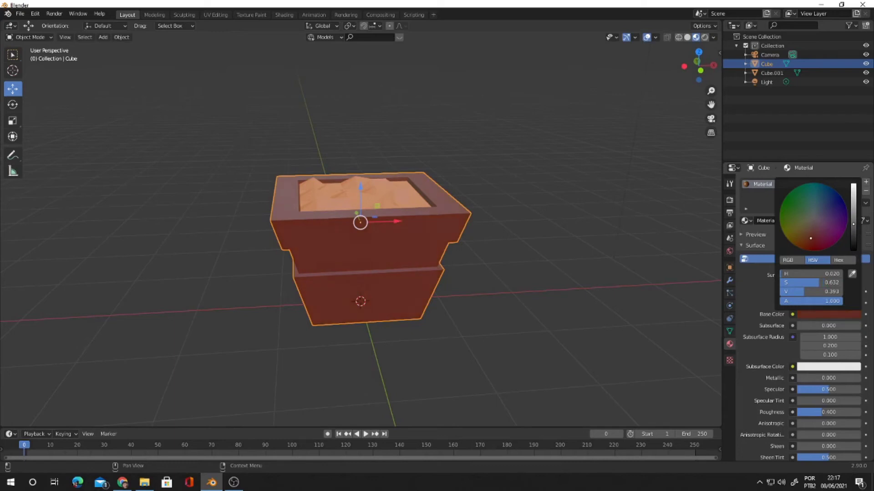
Add a second material slot to the pot and create a new material in it
middle_click_drag(566, 272, 529, 252)
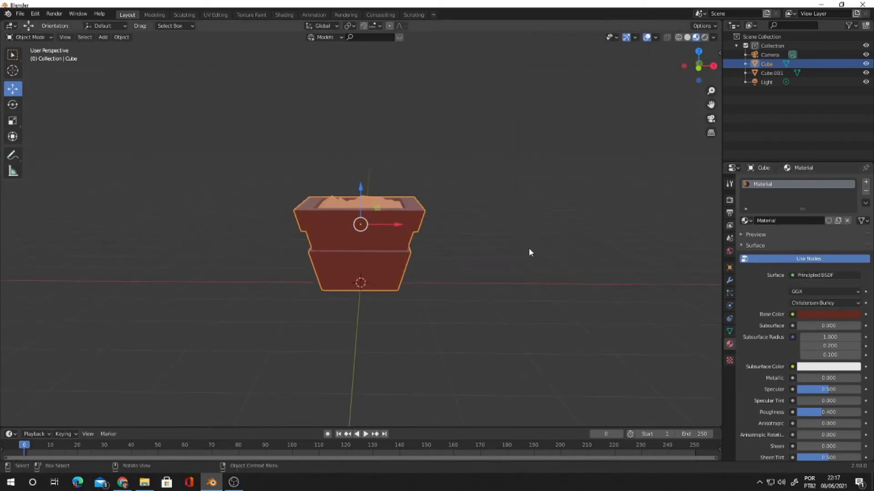
left_click(866, 182)
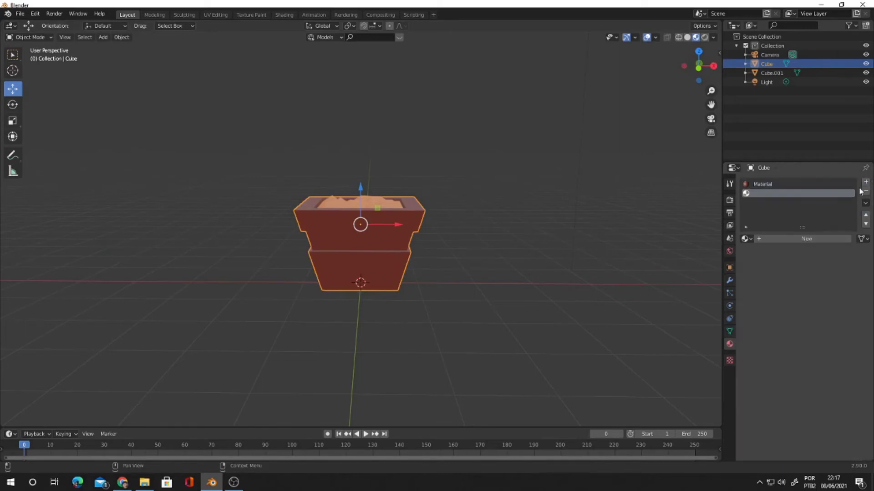
left_click(790, 239)
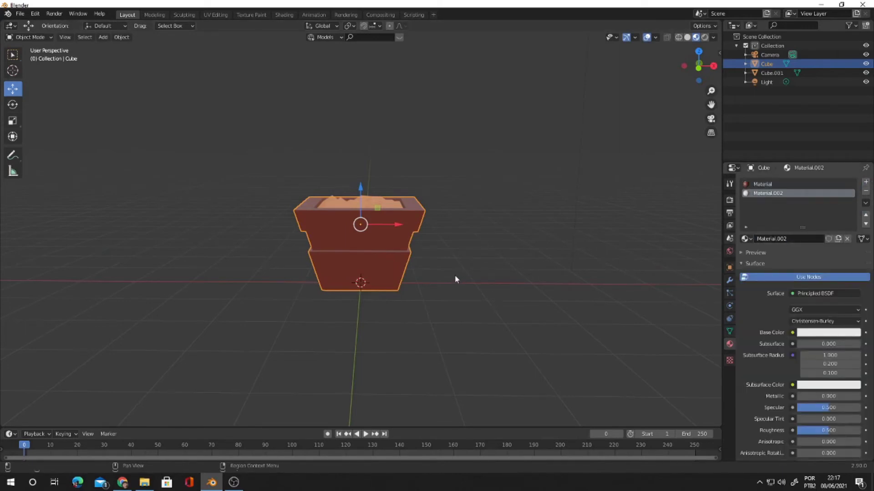
In Edit Mode, select the face loop of the pot's recessed band and assign the second material to it
key("Tab")
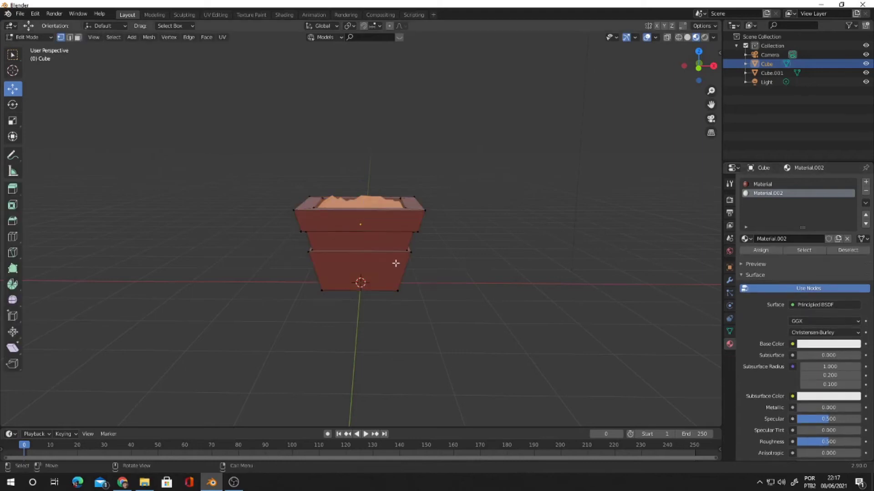
left_click(394, 243, "alt")
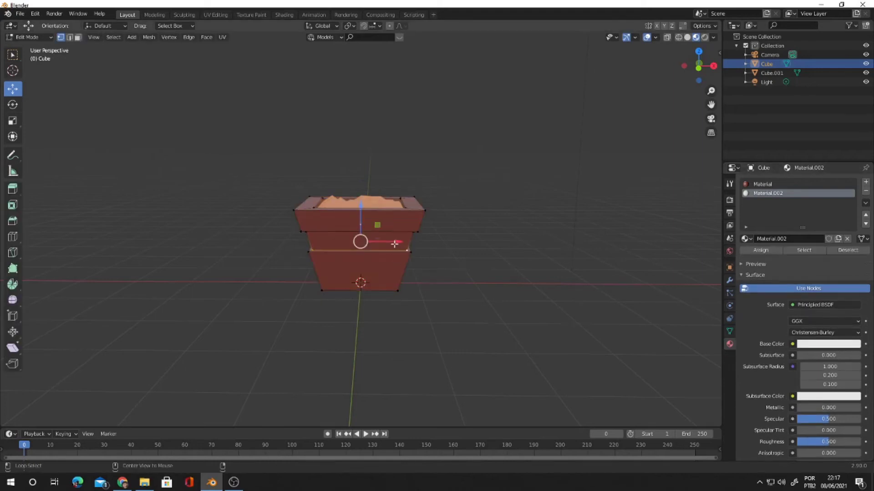
left_click(78, 37)
left_click(394, 245, "alt")
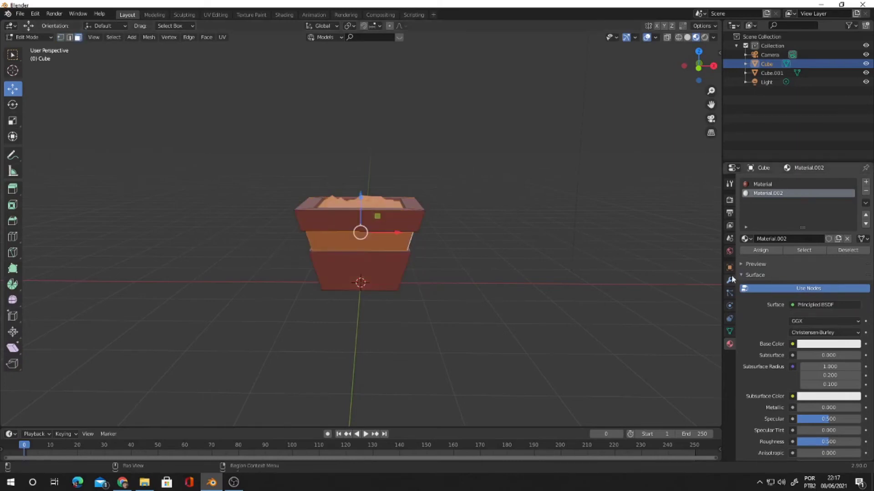
left_click(761, 249)
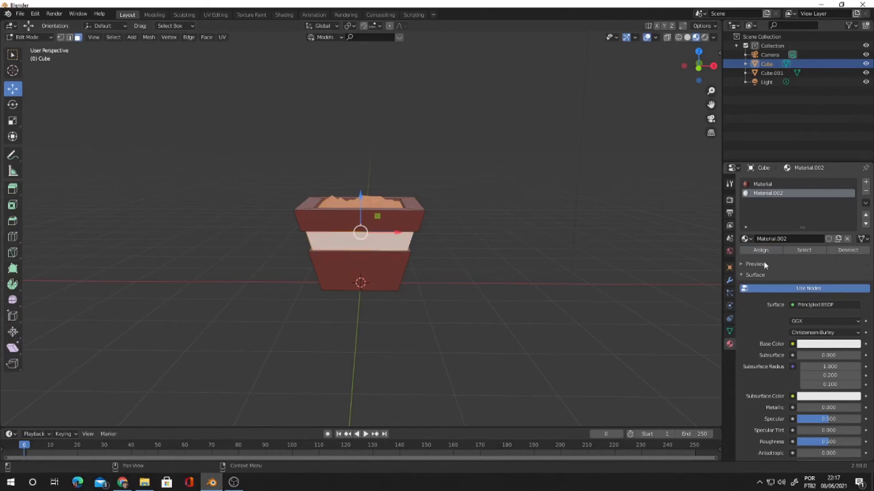
Set the band material's base color to near black with a value of 0.033, and leave Edit Mode
left_click(818, 345)
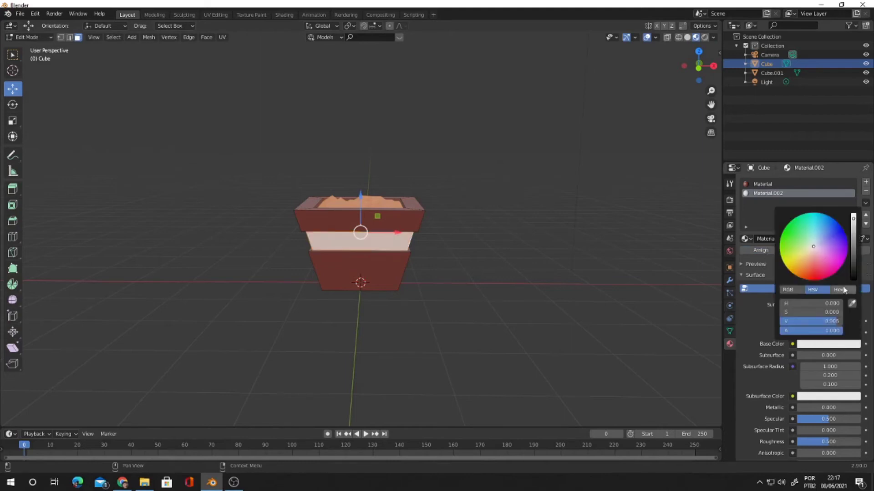
left_click(852, 279)
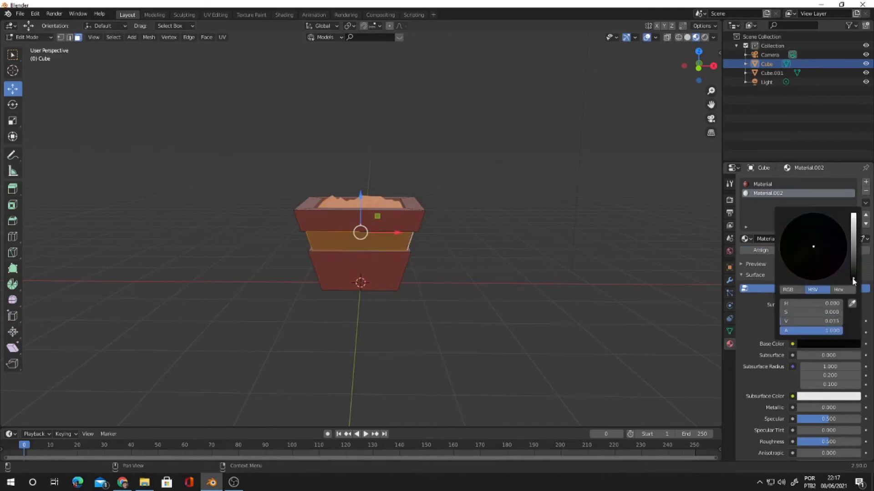
left_click(550, 282)
middle_click_drag(548, 279, 426, 275)
key("Tab")
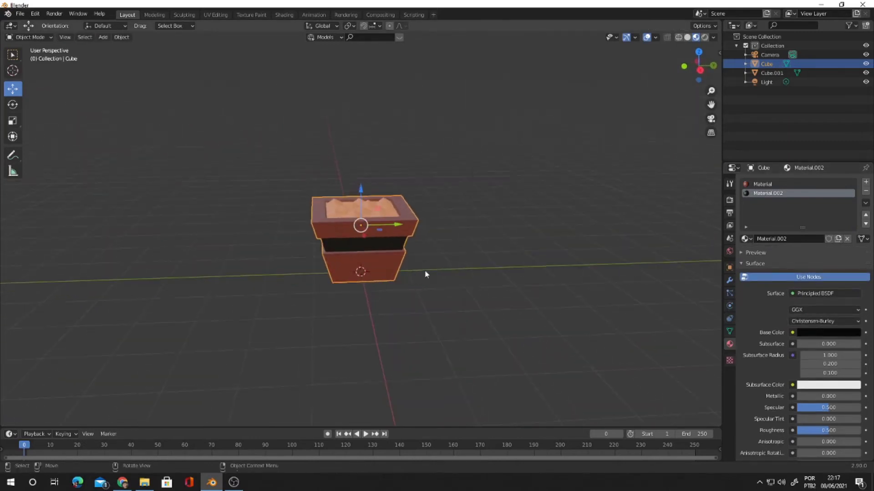
From the front view, add a mesh plane at the base of the pot
key("KP_1")
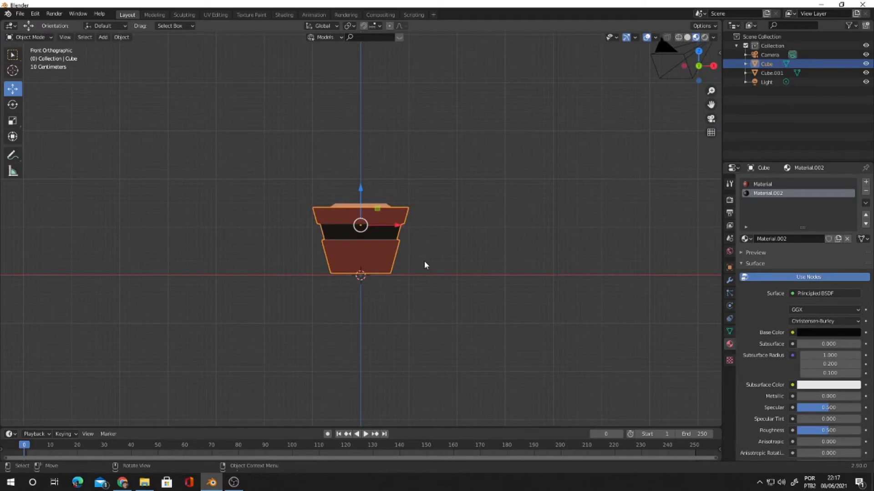
scroll(428, 237, "up", 2)
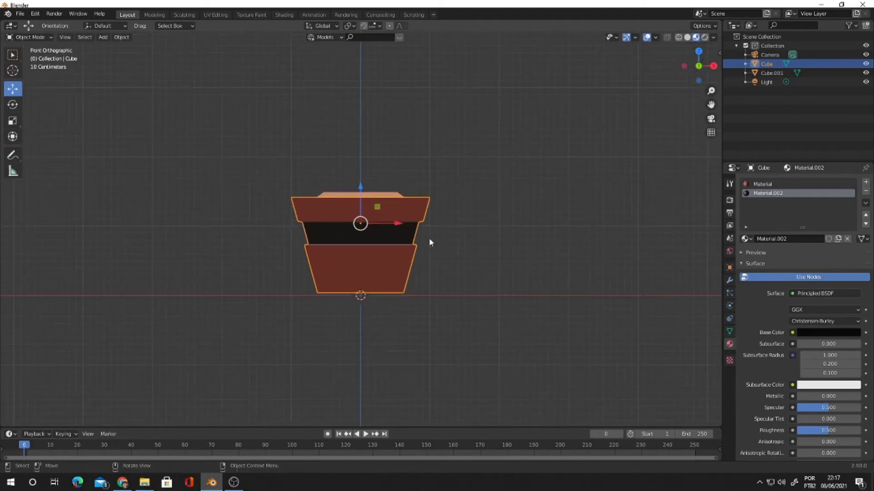
left_click(103, 37)
mouse_move(114, 48)
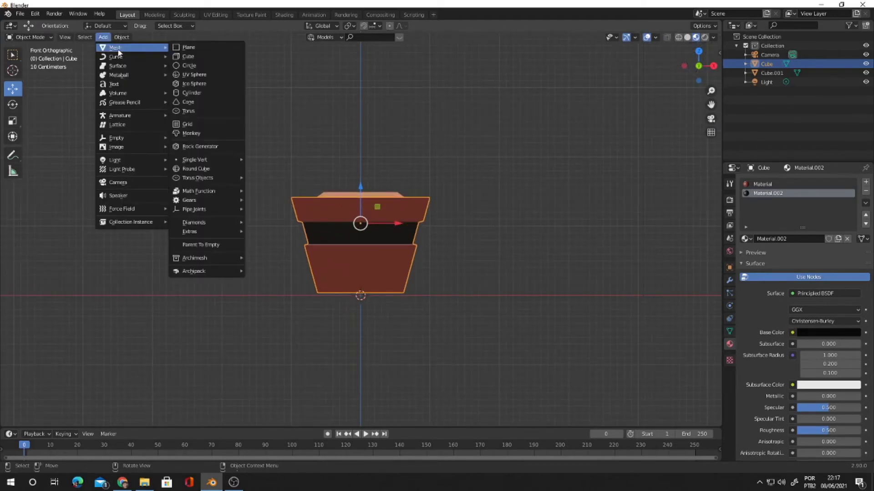
left_click(197, 48)
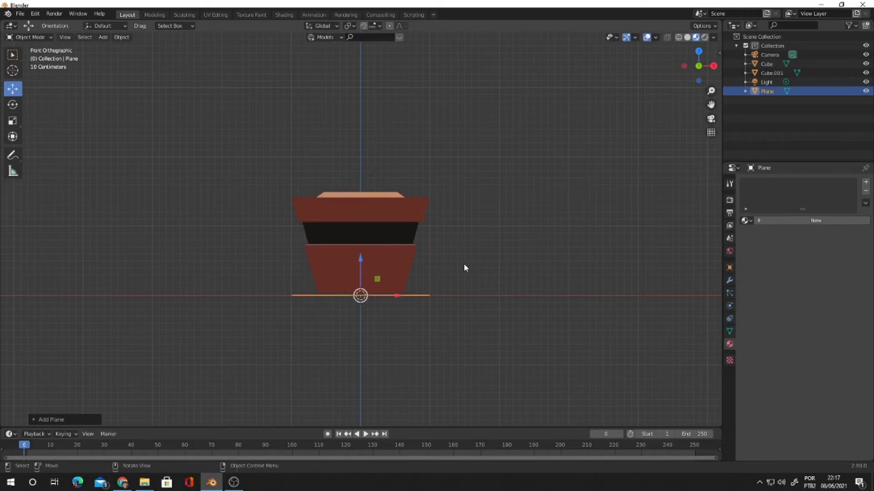
Rotate the new plane 90° about the global X axis so that it stands upright
type("r")
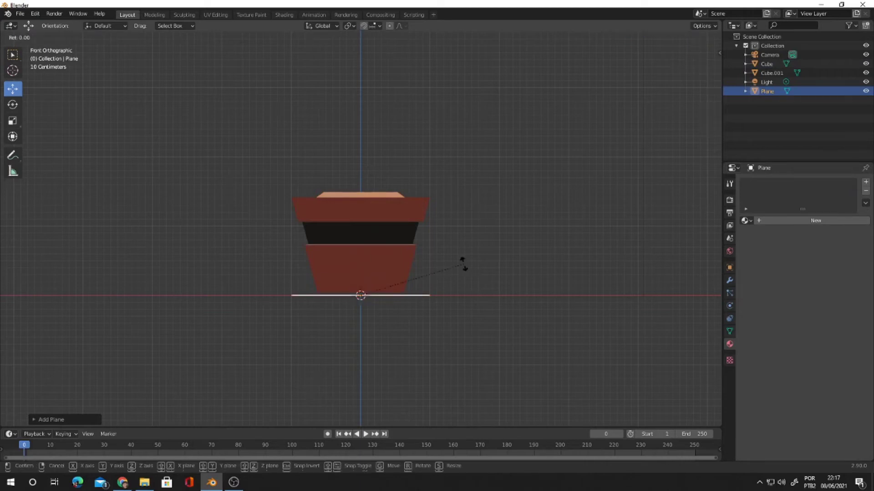
type("90")
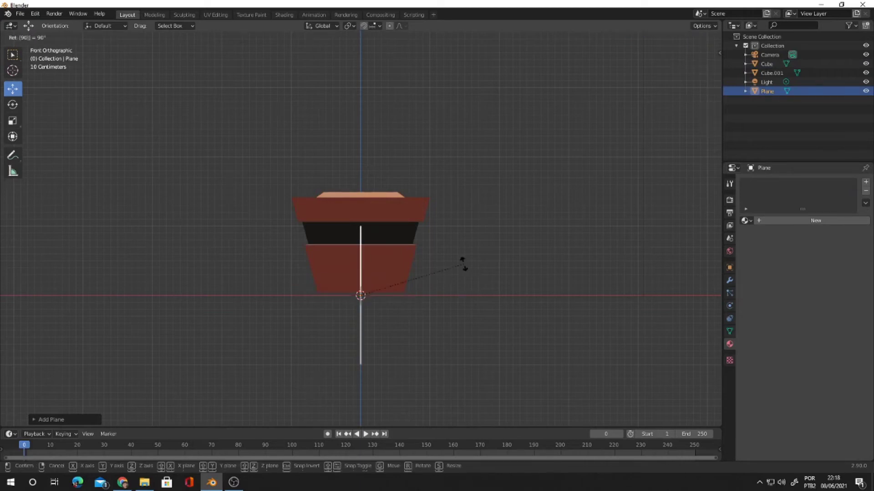
type("x")
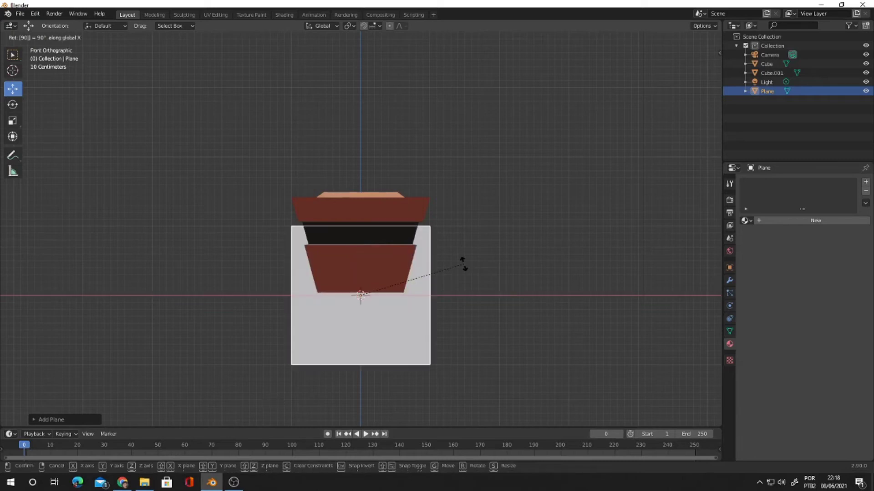
key("Return")
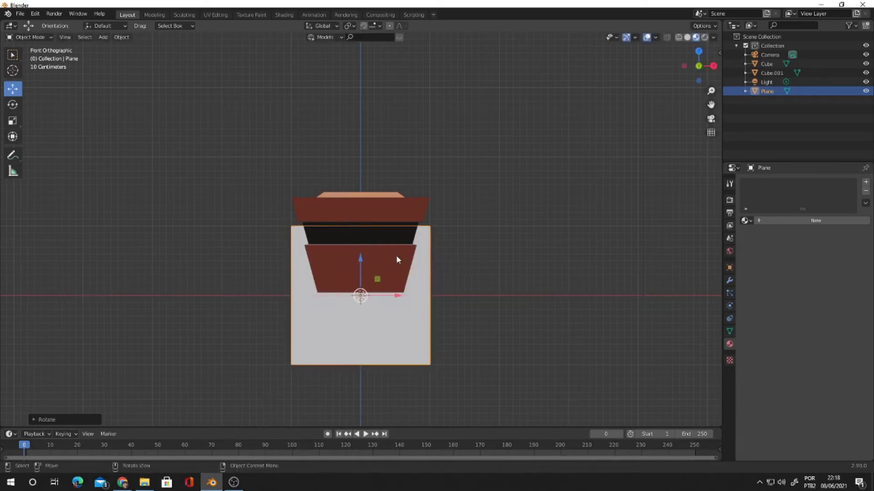
Raise the plane until its lower edge meets the pot's rim, and narrow it along X to about two thirds of its width
left_click_drag(361, 259, 377, 88)
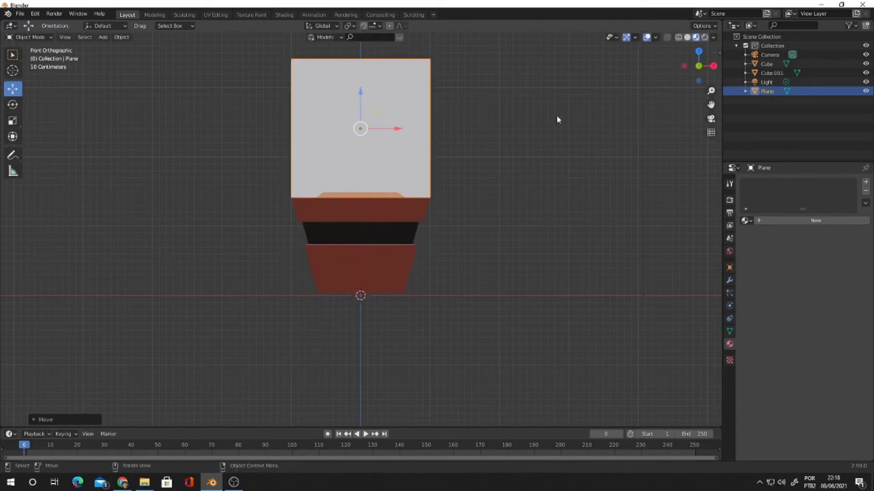
key("s")
key("x")
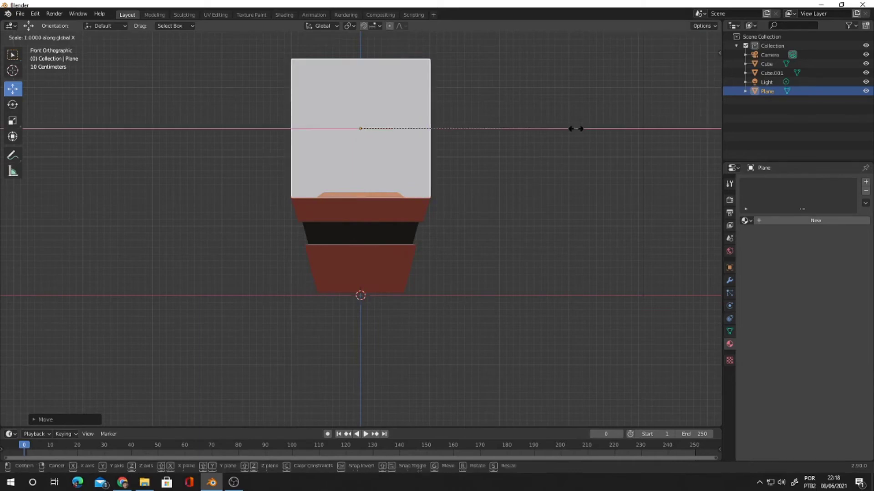
left_click(505, 121)
scroll(505, 160, "down", 2)
middle_click_drag(505, 160, 461, 183)
left_click(367, 177)
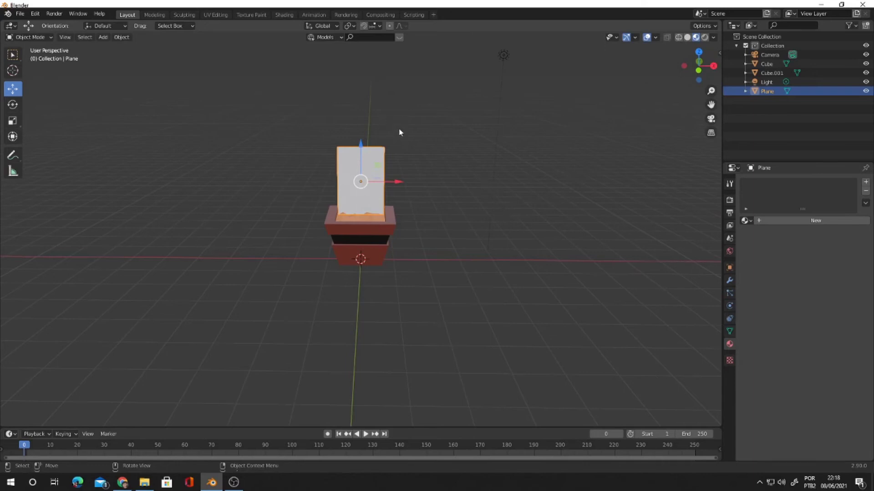
Switch to the Shading workspace and create a new material for the upright plane
left_click(283, 15)
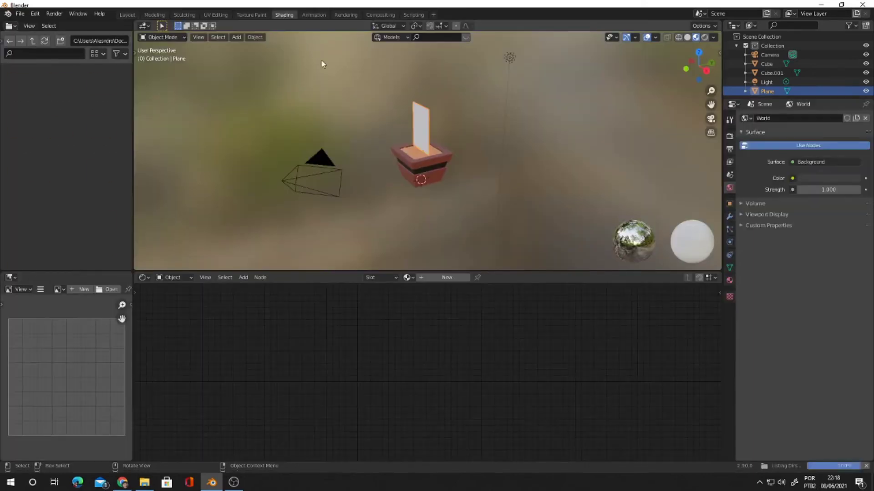
left_click(422, 280)
middle_click_drag(533, 314, 564, 356)
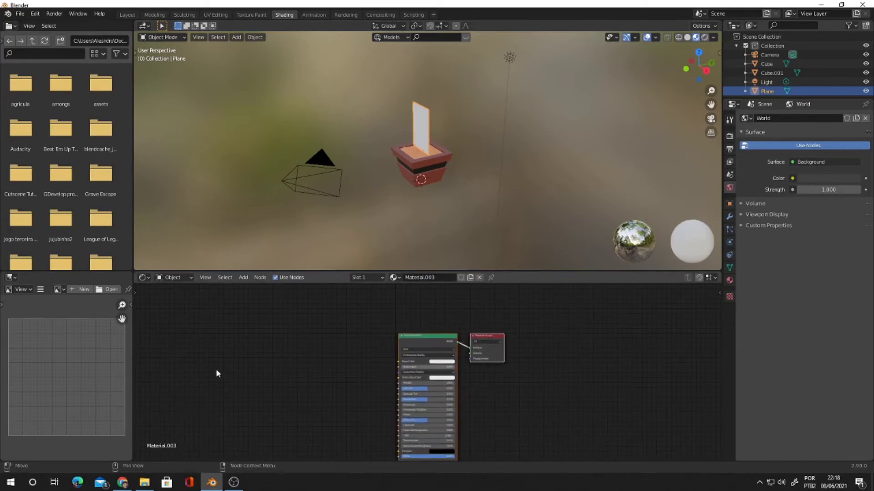
Add an Image Texture node and connect its Color output to the Principled BSDF's Base Color
key("shift+a")
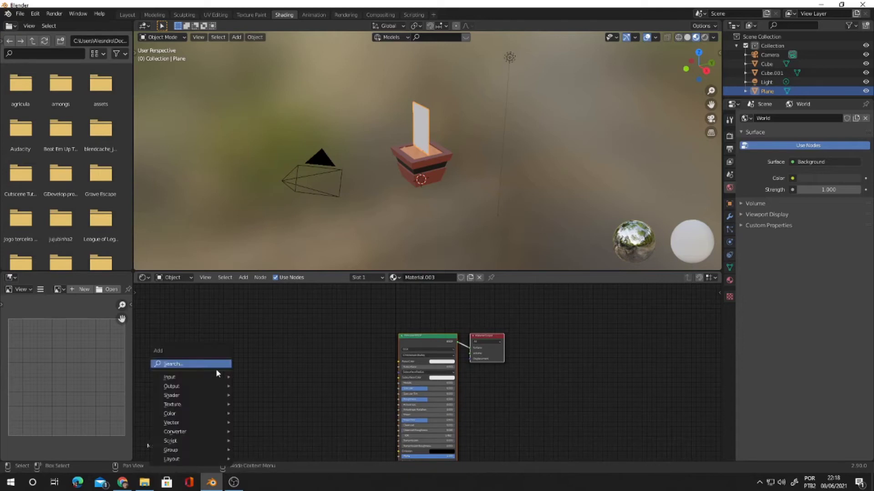
left_click(219, 364)
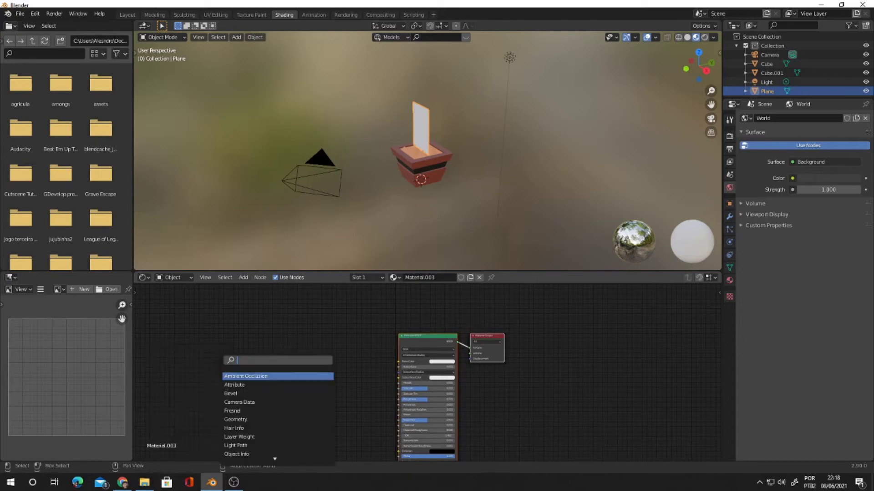
type("im")
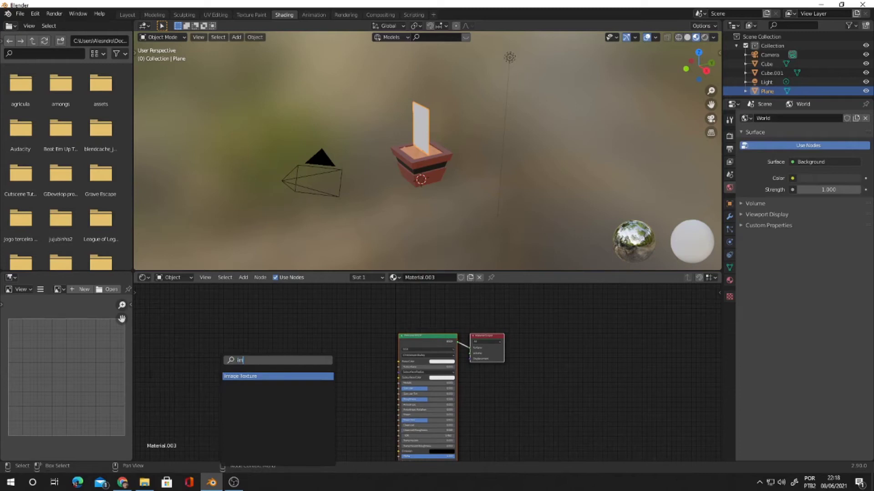
key("Return")
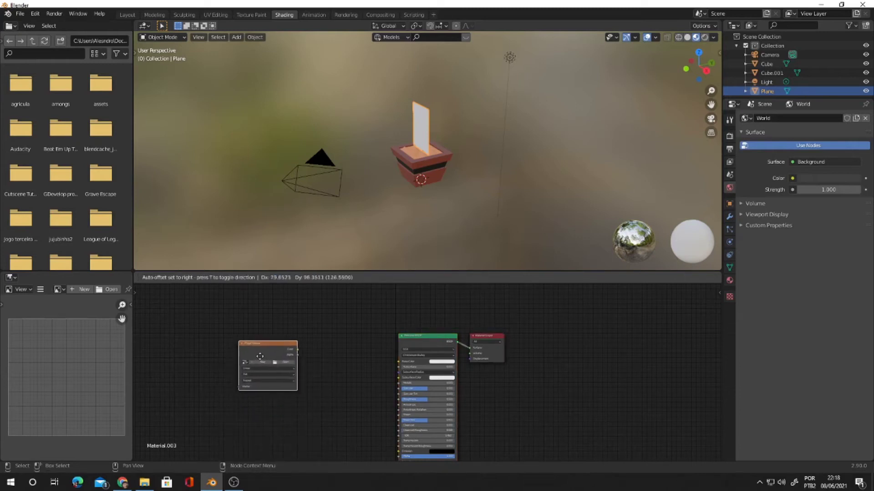
left_click(272, 349)
left_click_drag(297, 339, 397, 362)
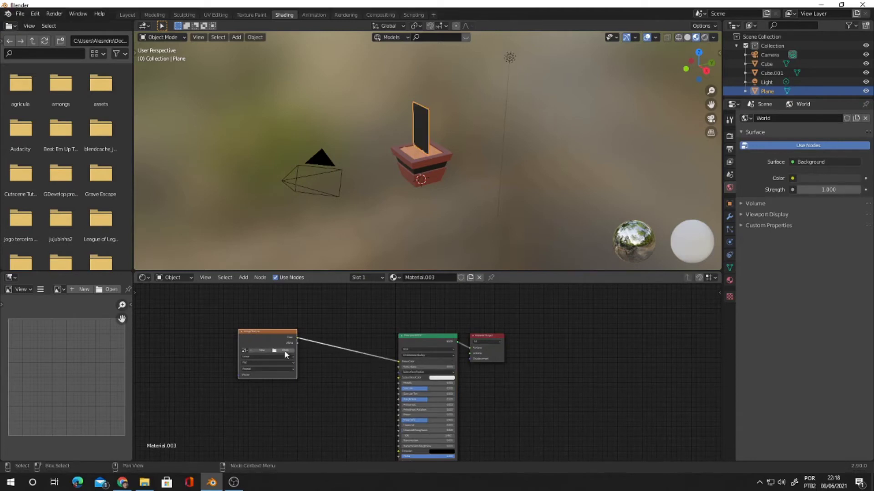
Load the image flor_de_orquidea.jpg from the "folha arvores" folder in Pictures into the Image Texture node
left_click(284, 350)
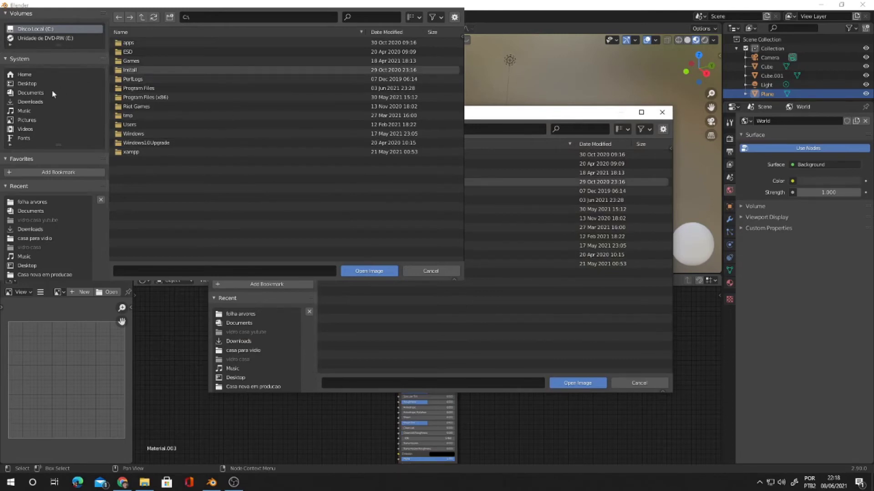
left_click(26, 129)
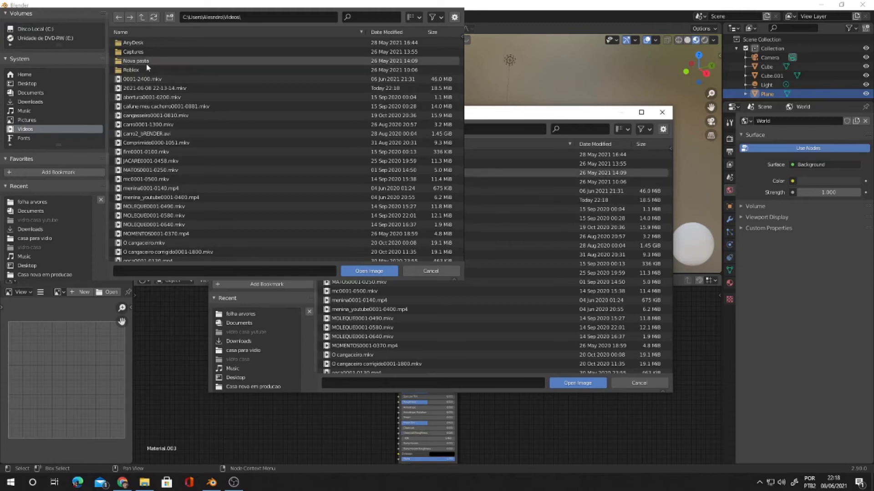
scroll(196, 87, "down", 2)
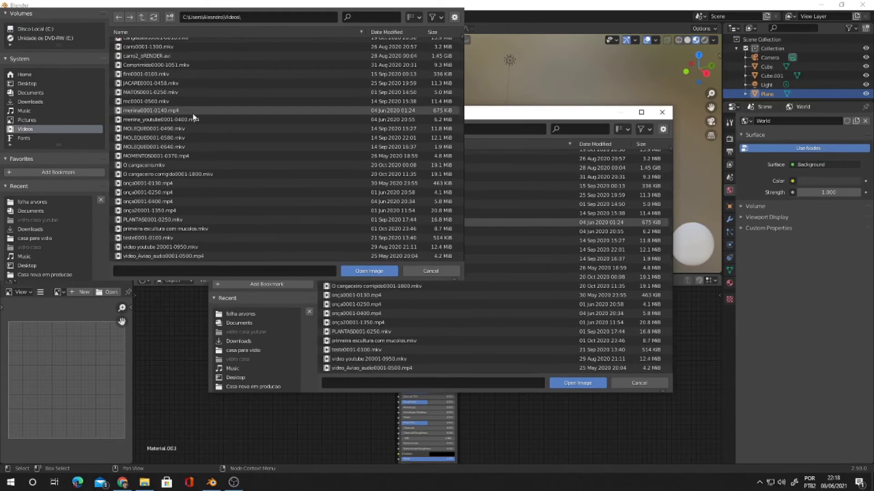
scroll(195, 113, "up", 2)
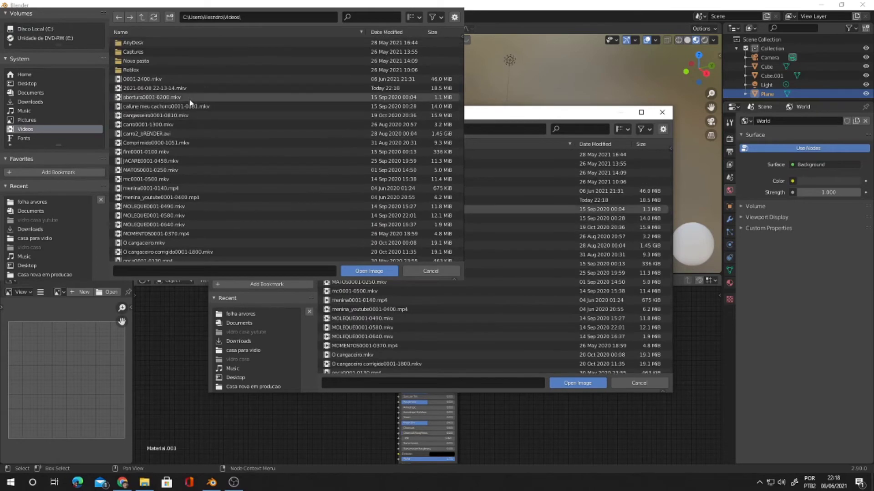
left_click(34, 120)
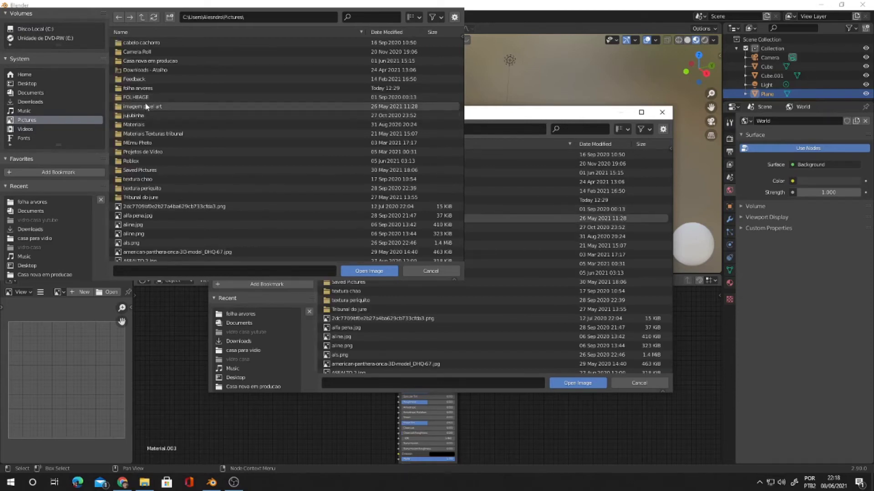
left_click(145, 89)
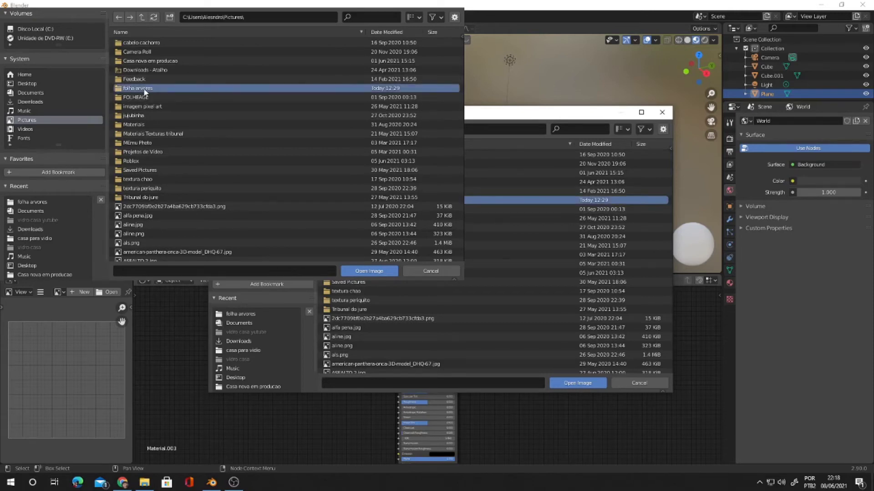
double_click(146, 90)
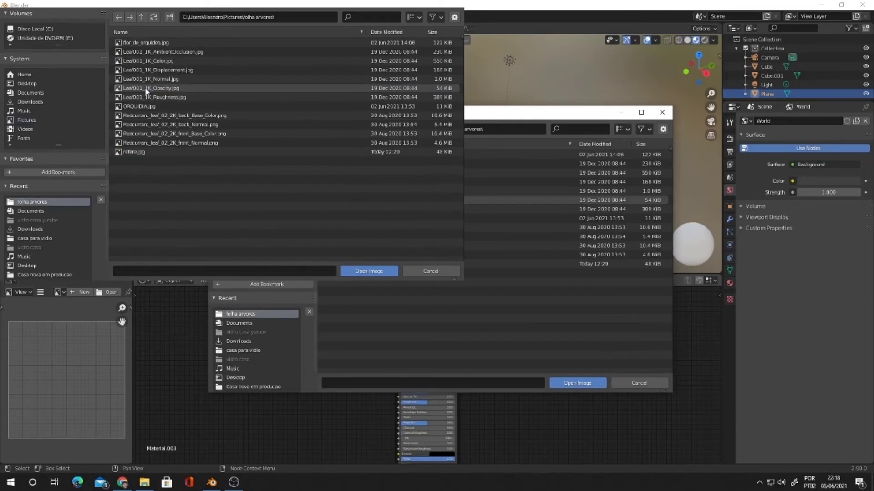
left_click(140, 43)
double_click(140, 43)
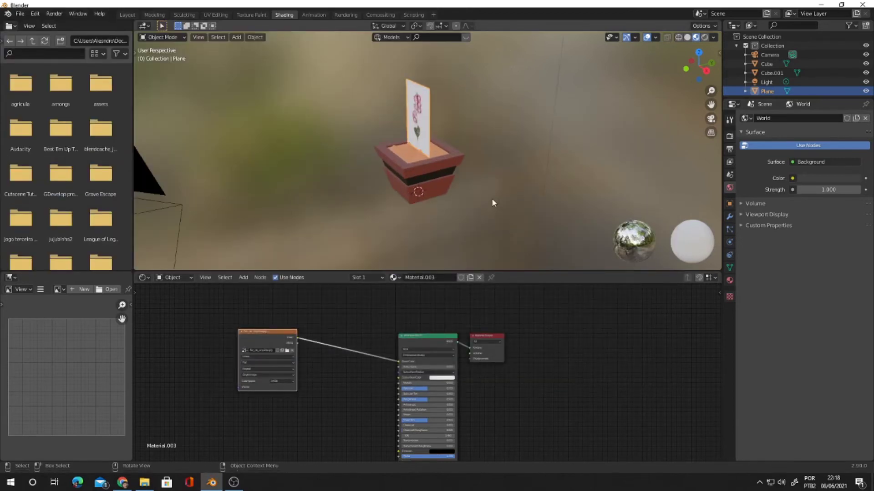
Duplicate the orchid Image Texture node and place the copy below the original
key("KP_1")
scroll(493, 202, "up", 2)
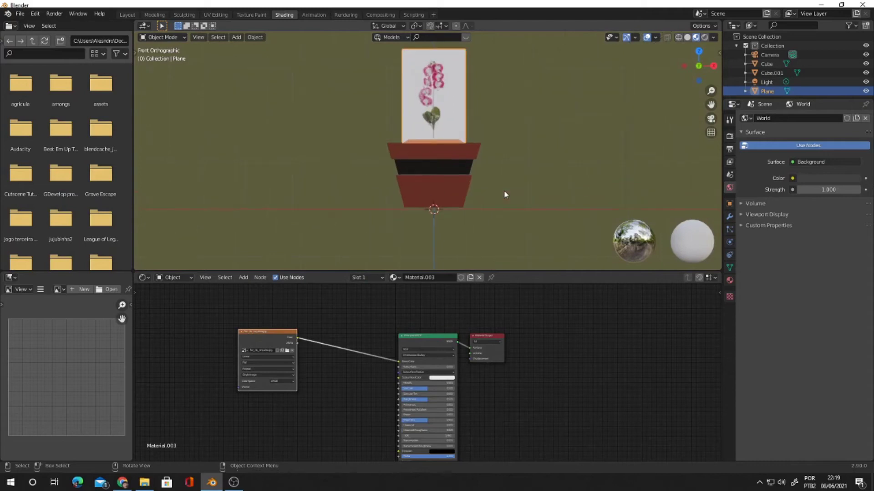
middle_click_drag(501, 217, 488, 247, "shift")
scroll(529, 385, "down", 5)
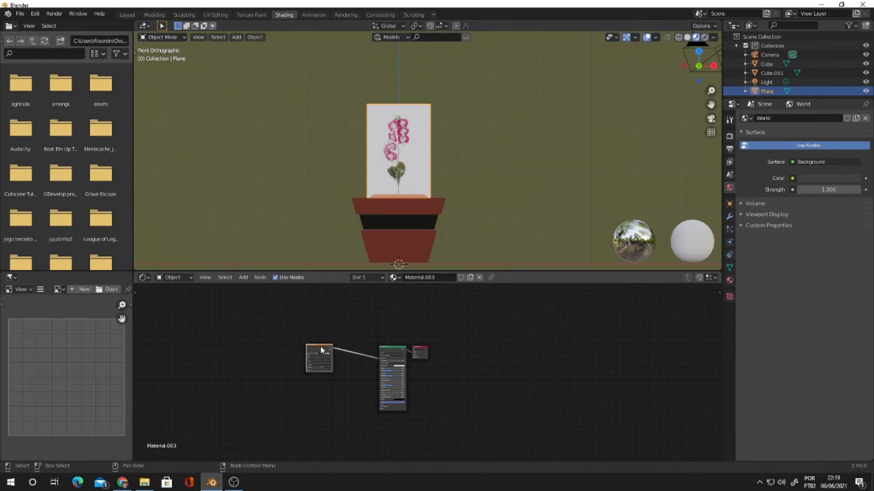
left_click_drag(320, 347, 315, 343)
key("shift+d")
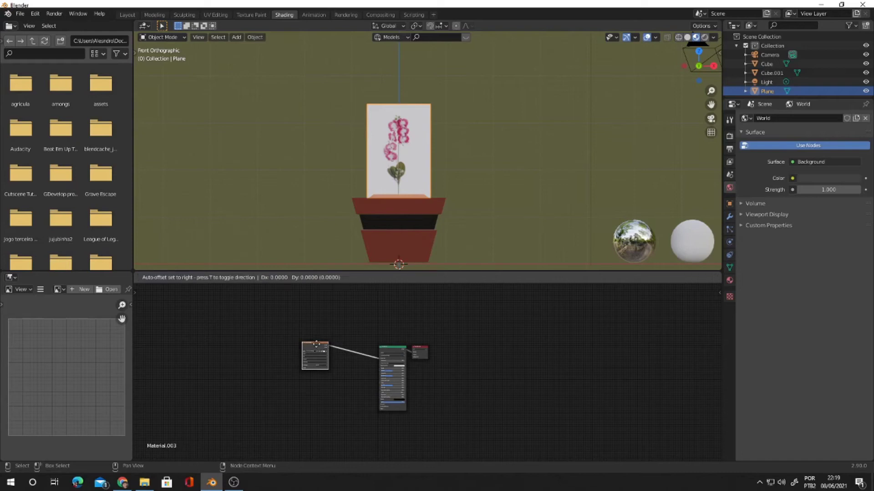
left_click(304, 391)
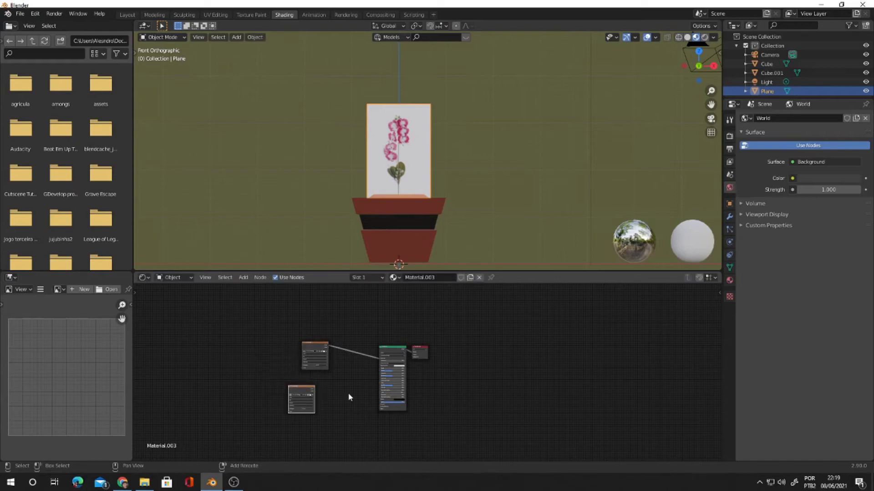
Connect the duplicated Image Texture node's Color output to the Principled BSDF's Alpha input
mouse_move(350, 397)
middle_mouse_down()
mouse_move(336, 320)
mouse_move(312, 364)
middle_mouse_up()
scroll(333, 334, "up", 3)
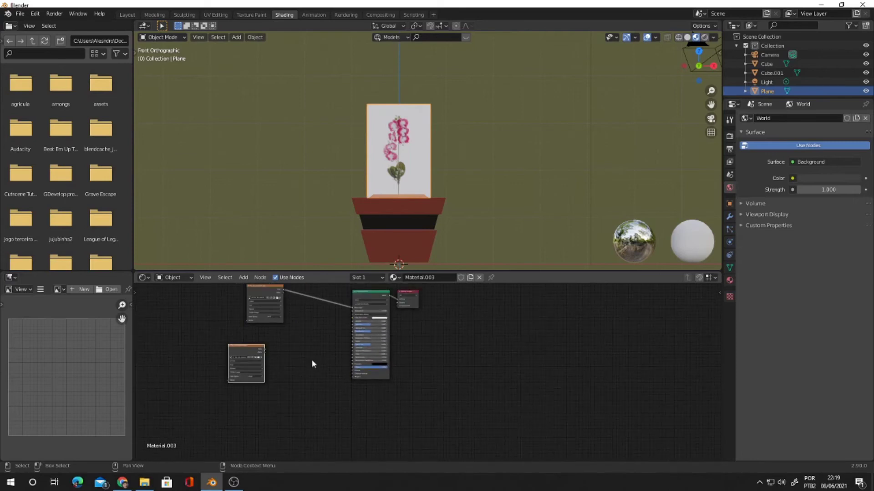
left_click_drag(264, 351, 352, 369)
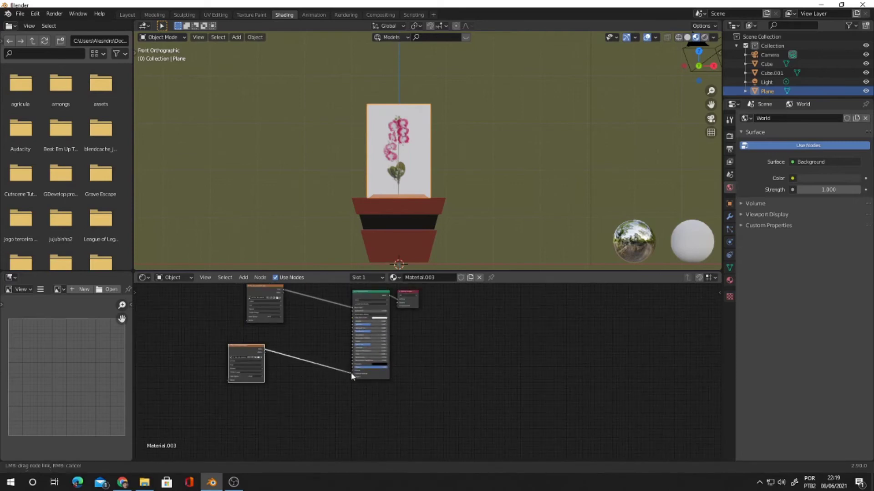
middle_click_drag(370, 384, 496, 380)
scroll(514, 375, "up", 5)
scroll(514, 377, "up", 2)
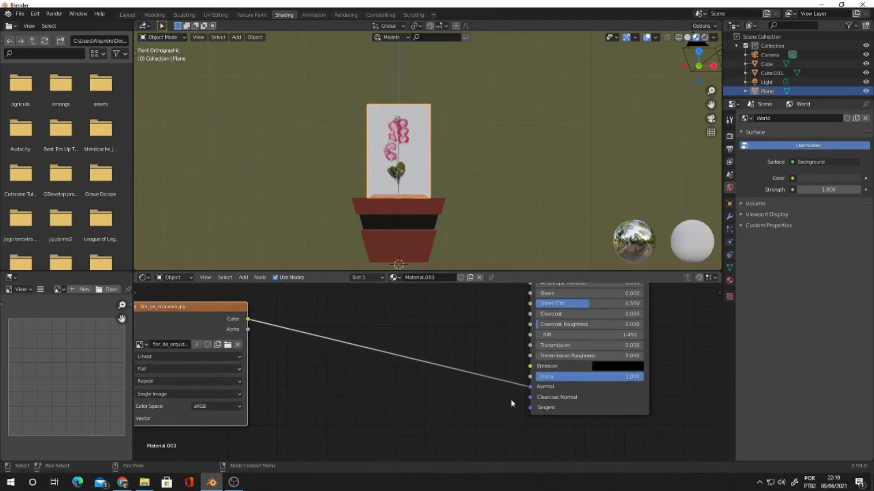
left_click(524, 387)
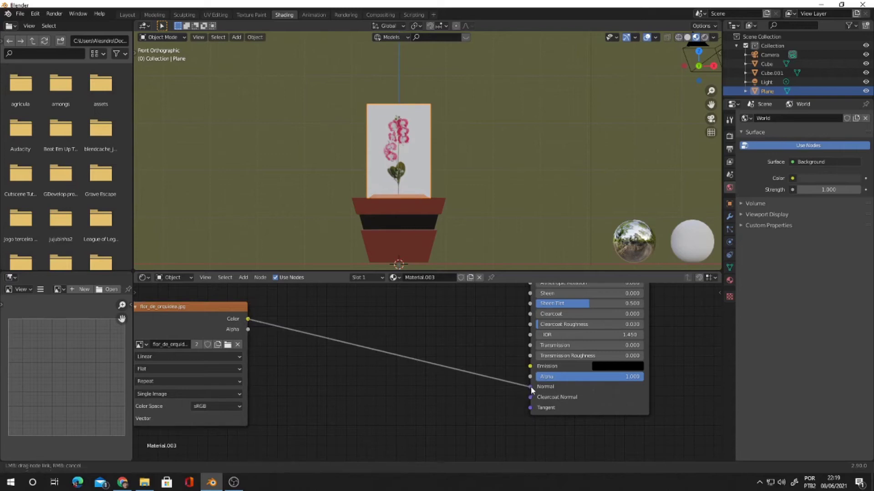
mouse_move(529, 387)
left_mouse_down()
mouse_move(529, 397)
mouse_move(529, 377)
left_mouse_up()
scroll(469, 387, "down", 2)
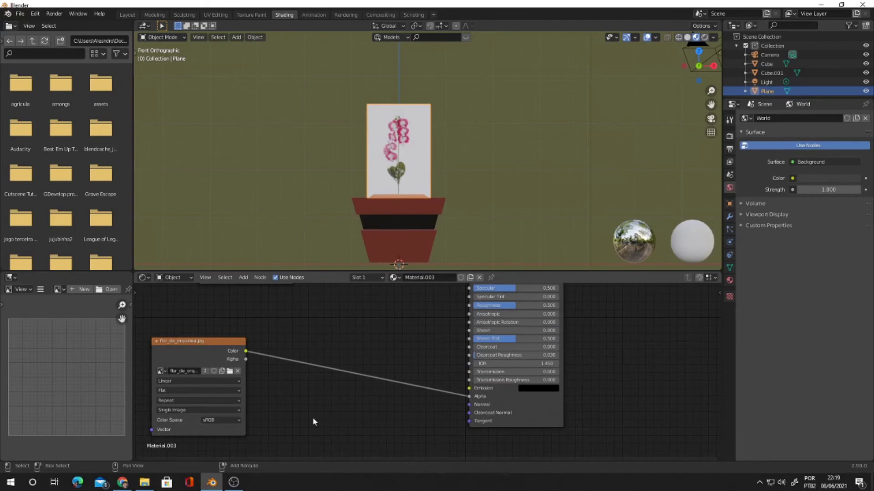
Insert a ColorRamp node between the lower orchid Image Texture's Color output and the Principled BSDF's Alpha input
key("shift+a")
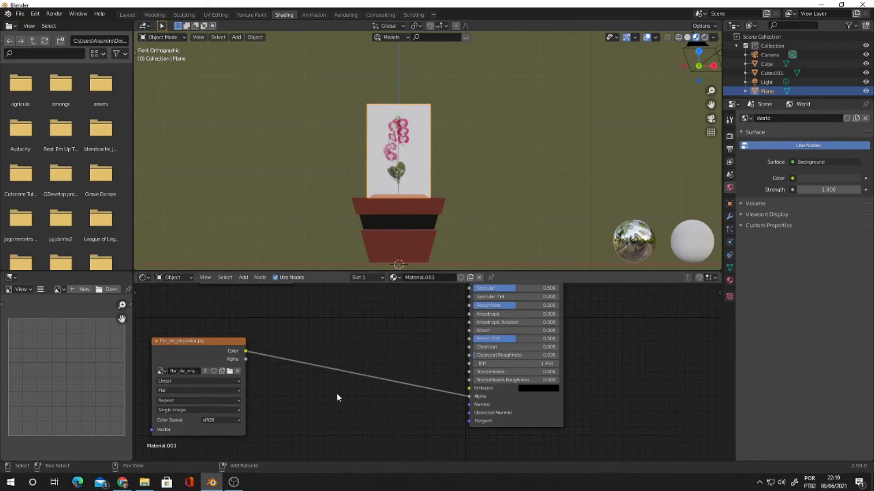
key("shift+a")
mouse_move(336, 395)
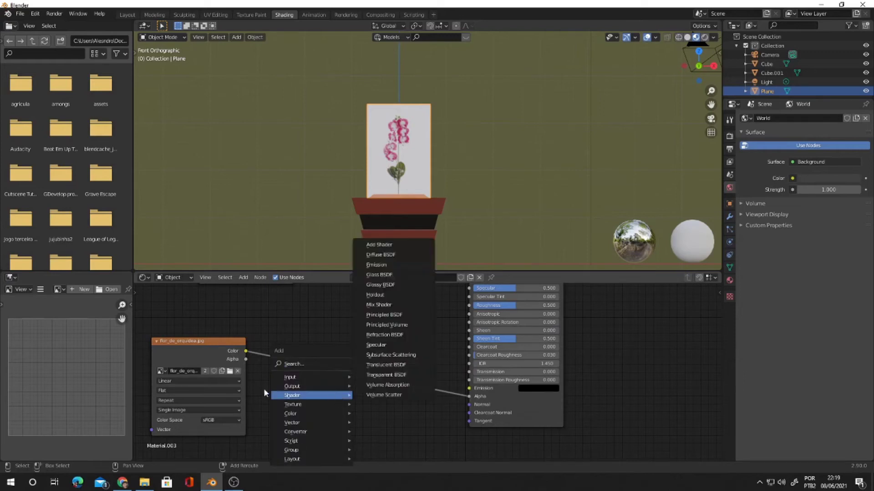
left_click(296, 364)
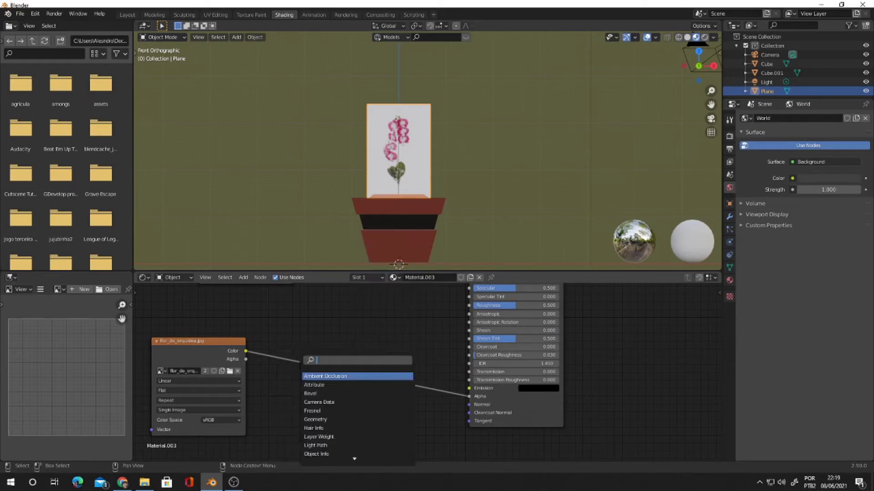
type("col")
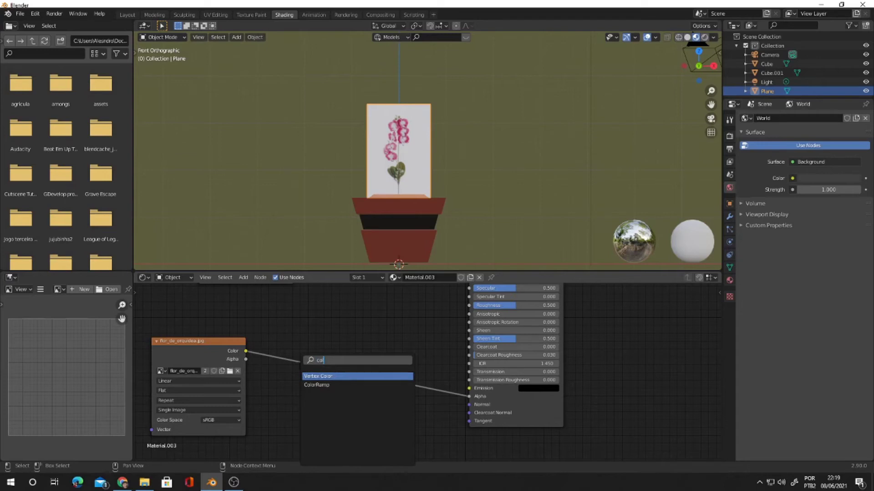
key("Down")
key("Return")
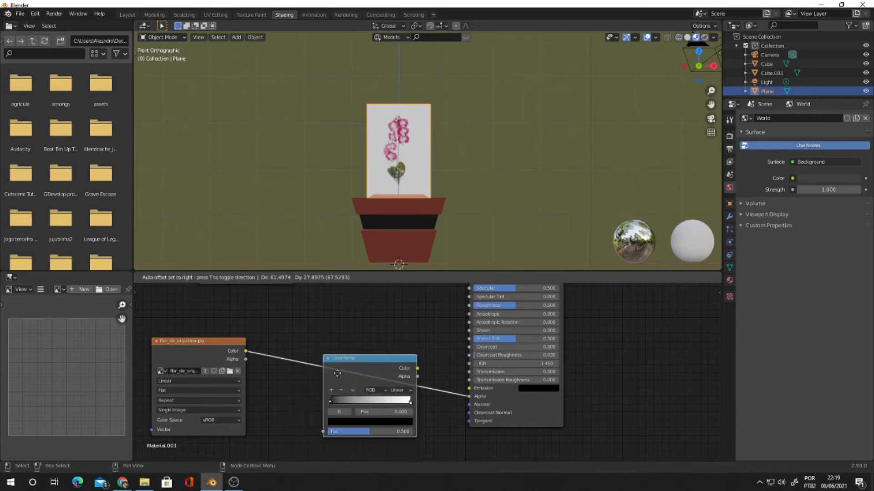
left_click(337, 376)
scroll(415, 397, "down", 1)
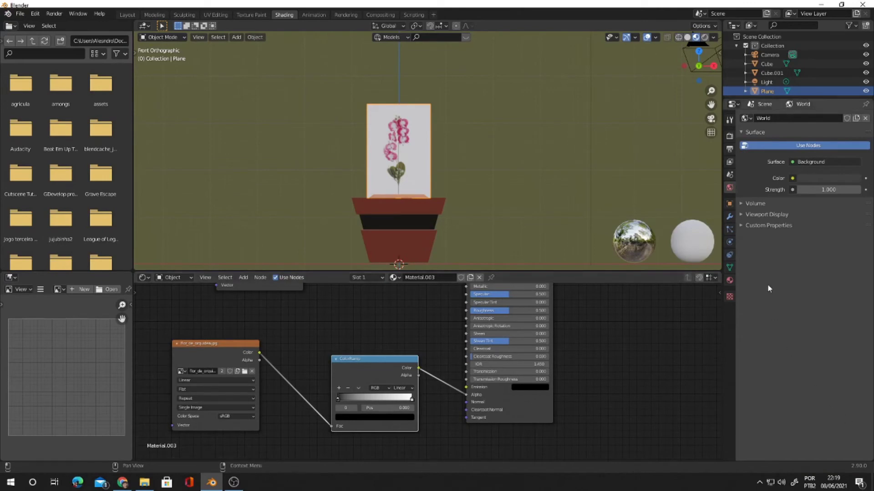
Set the orchid material's Blend Mode to Alpha Clip
left_click(730, 282)
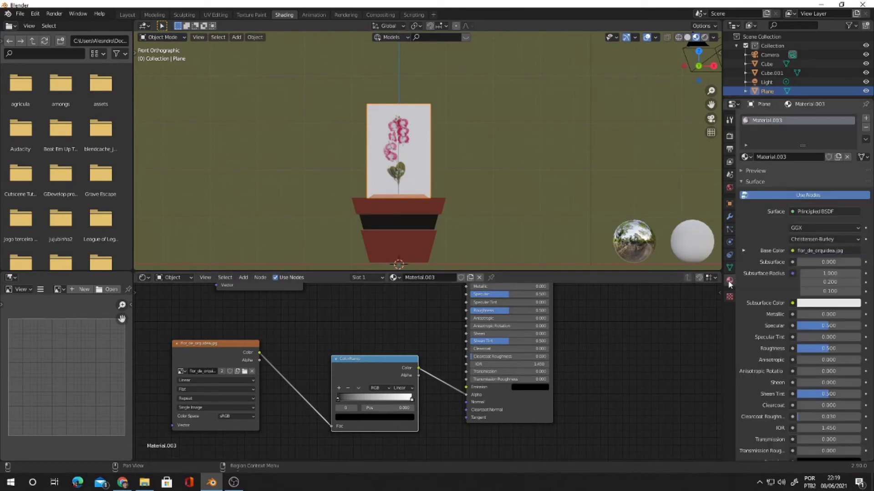
scroll(845, 351, "down", 10)
scroll(861, 372, "down", 1)
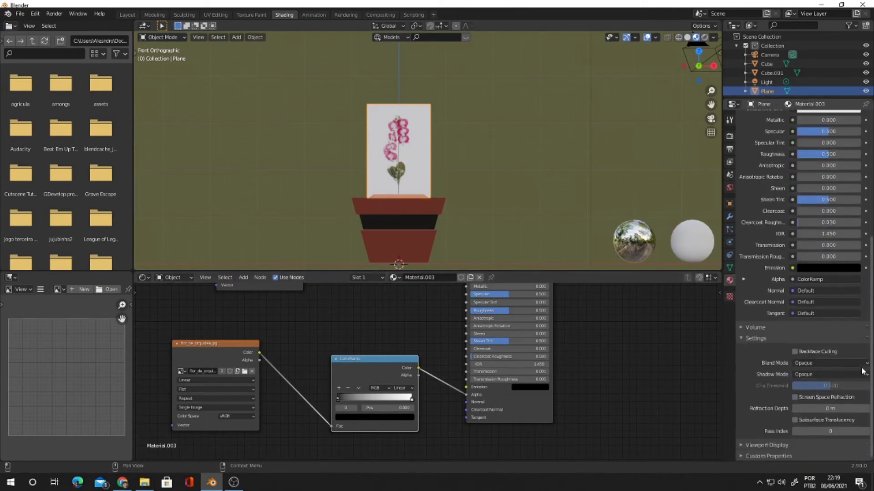
left_click(852, 363)
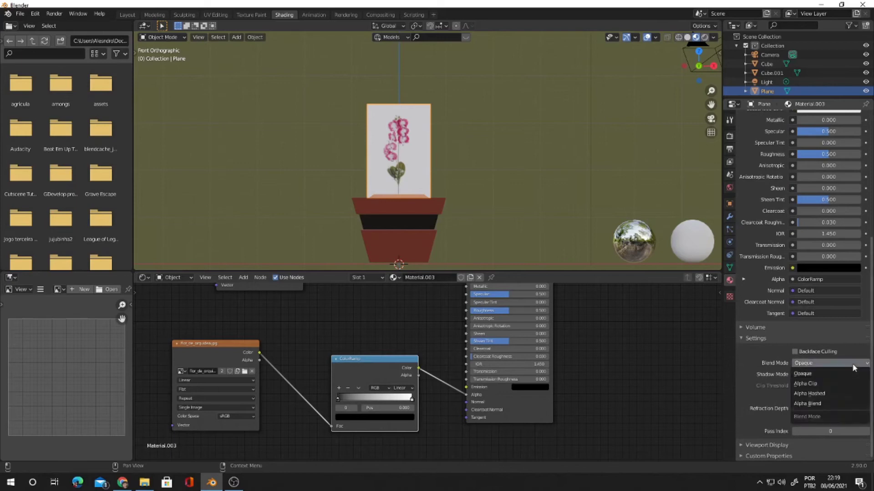
left_click(837, 384)
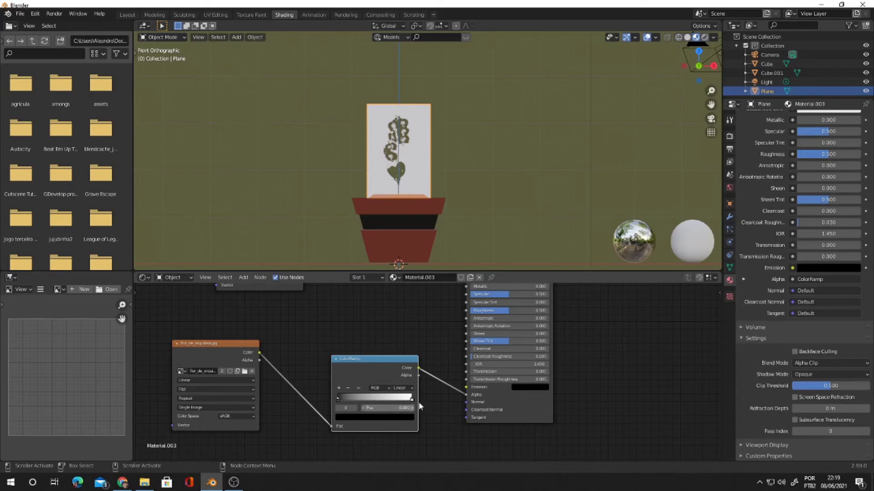
Reverse the ColorRamp so white precedes black, with the black stop at about 0.68 and the white stop near the middle
left_click_drag(412, 399, 391, 399)
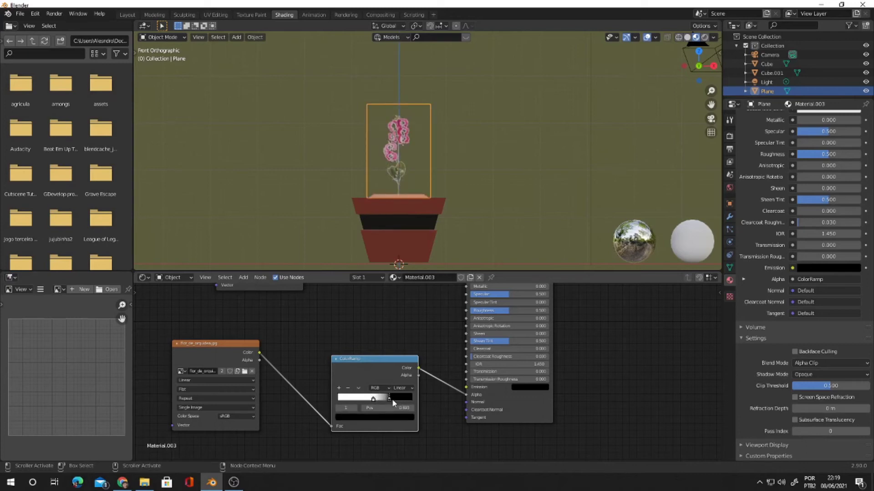
scroll(446, 187, "up", 4)
middle_click_drag(446, 185, 458, 185)
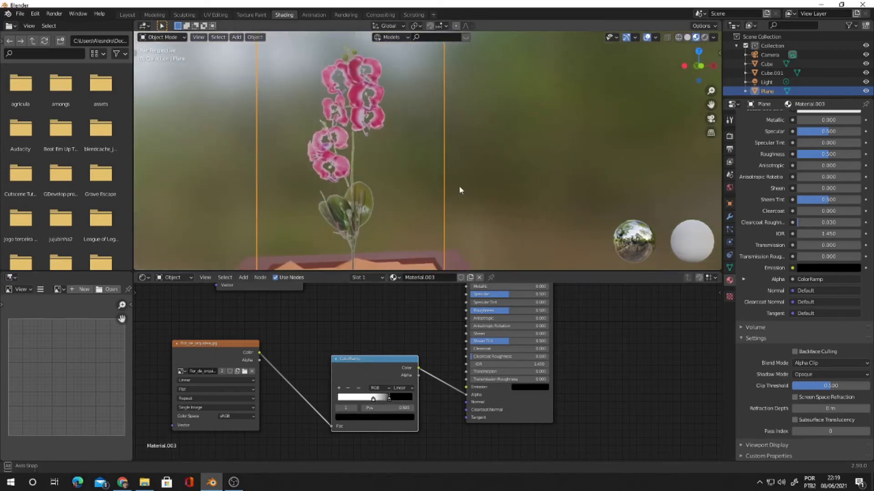
Shift the ColorRamp's black stop to about 0.88 to fill in more of the orchid petals
key("g")
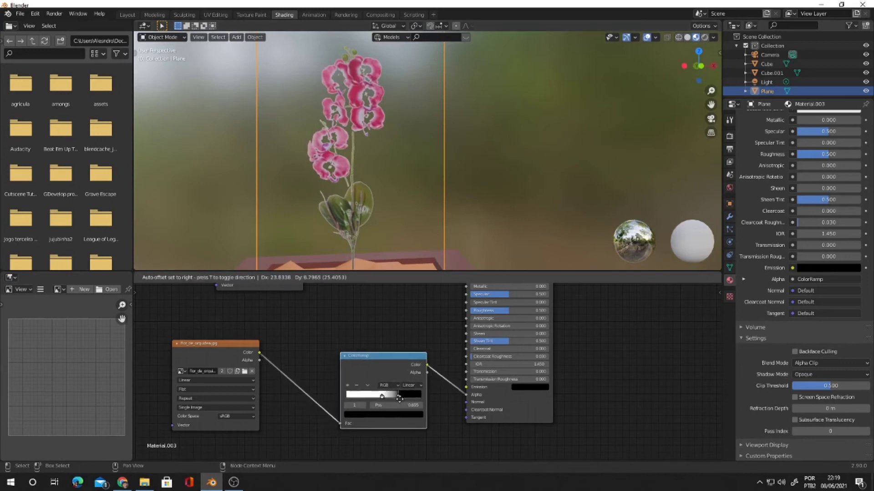
left_click(399, 399)
left_click_drag(395, 397, 410, 396)
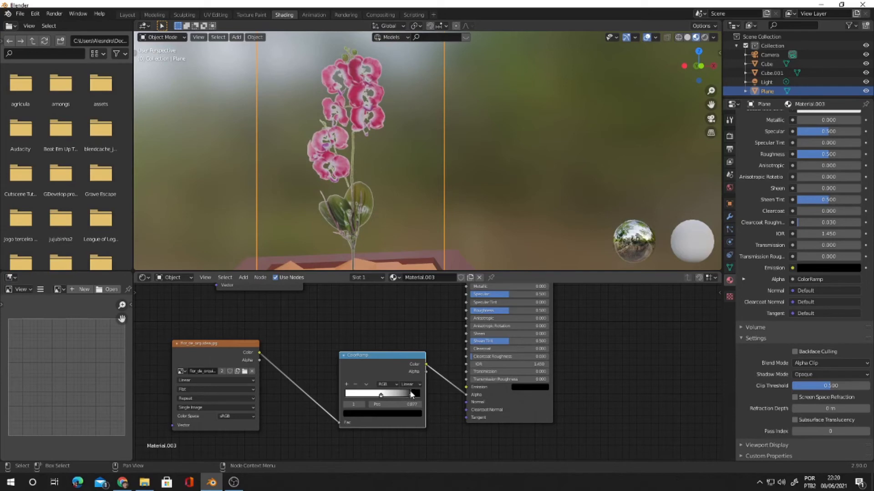
scroll(409, 123, "up", 3)
scroll(459, 204, "up", 6)
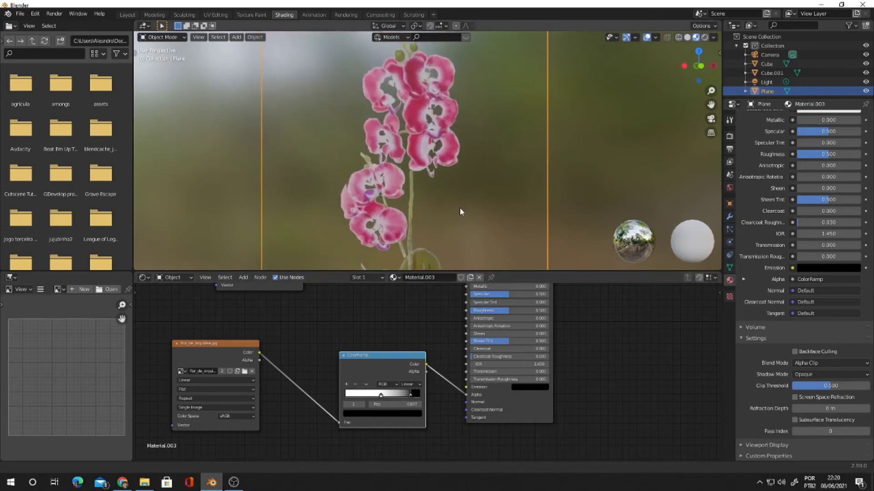
scroll(458, 199, "down", 2)
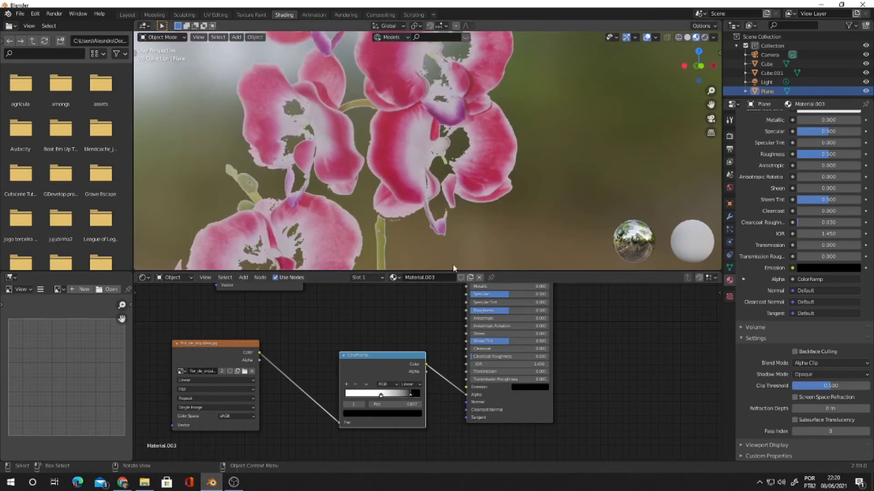
Move the ColorRamp's black stop almost to the end and the white stop to about 0.87 to close the petal holes
left_click_drag(413, 399, 423, 399)
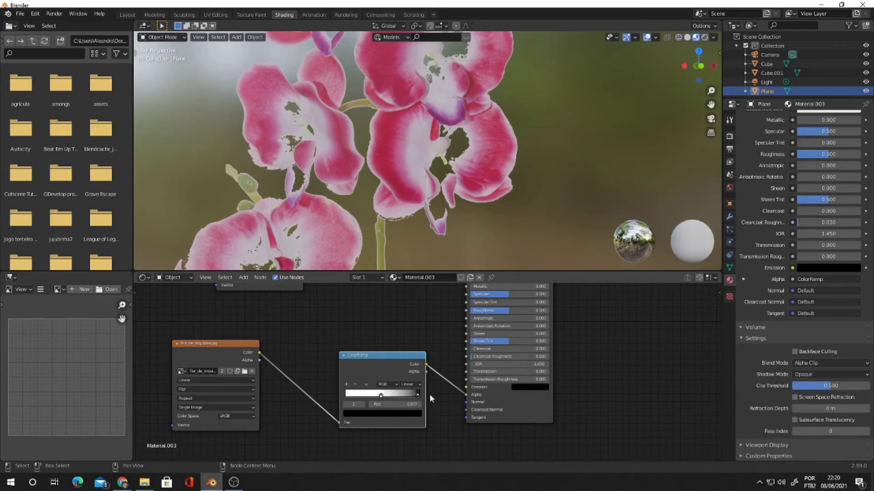
left_click_drag(397, 406, 422, 400)
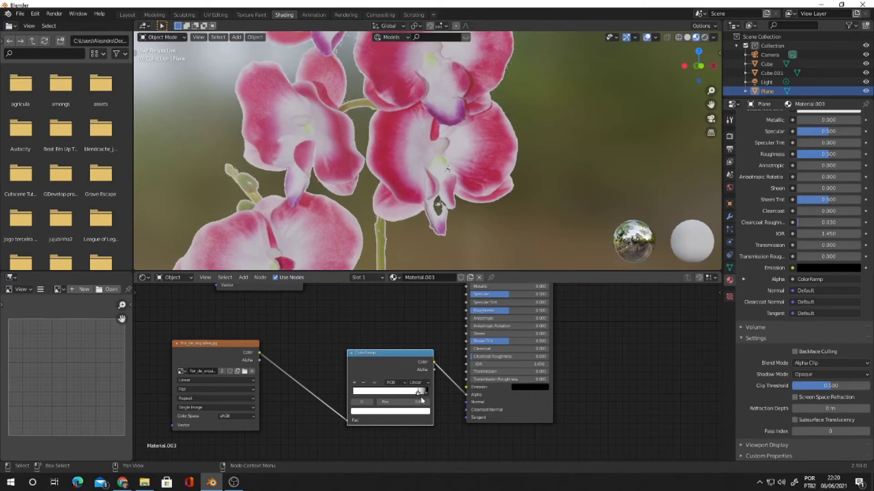
scroll(405, 238, "down", 12)
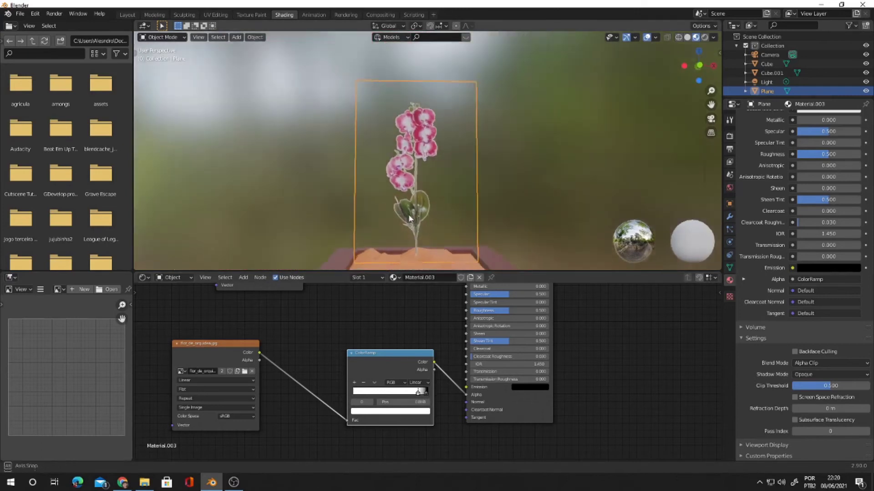
middle_click_drag(408, 214, 408, 228)
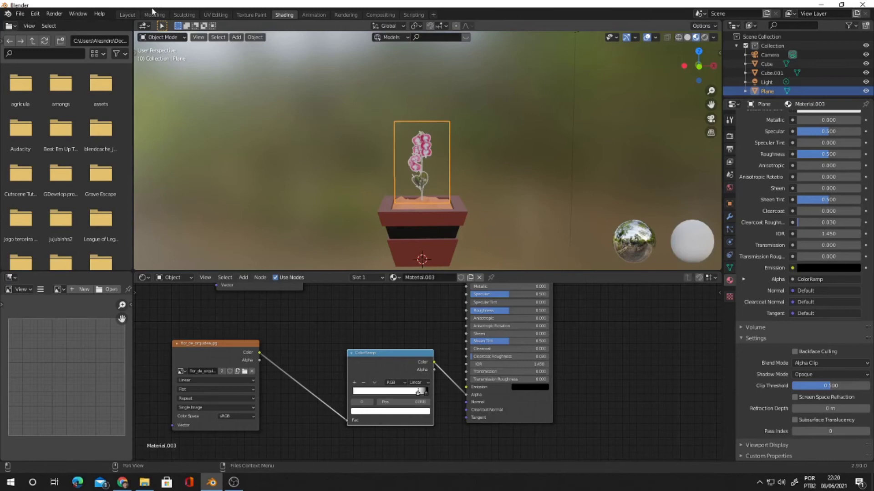
Switch to the Layout workspace, deselect the orchid plane, and view the potted plant from the front, slightly above
left_click(127, 14)
scroll(427, 175, "down", 2)
scroll(430, 175, "up", 5)
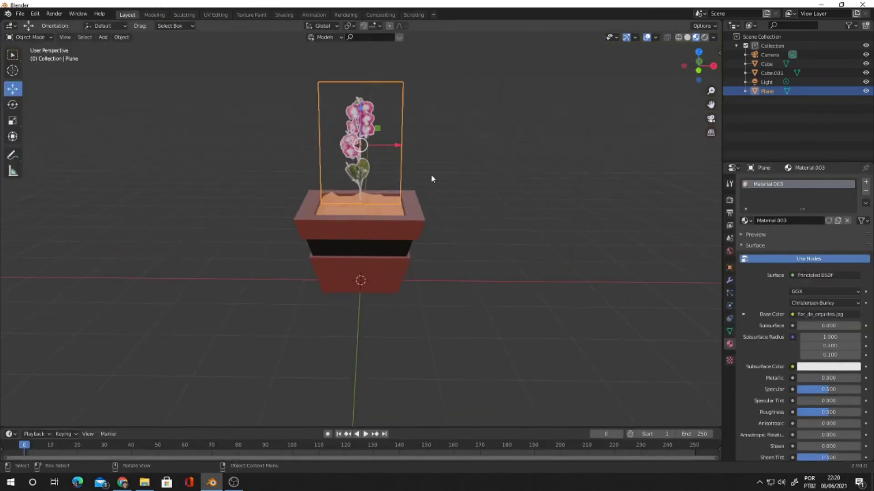
middle_click_drag(448, 161, 446, 253)
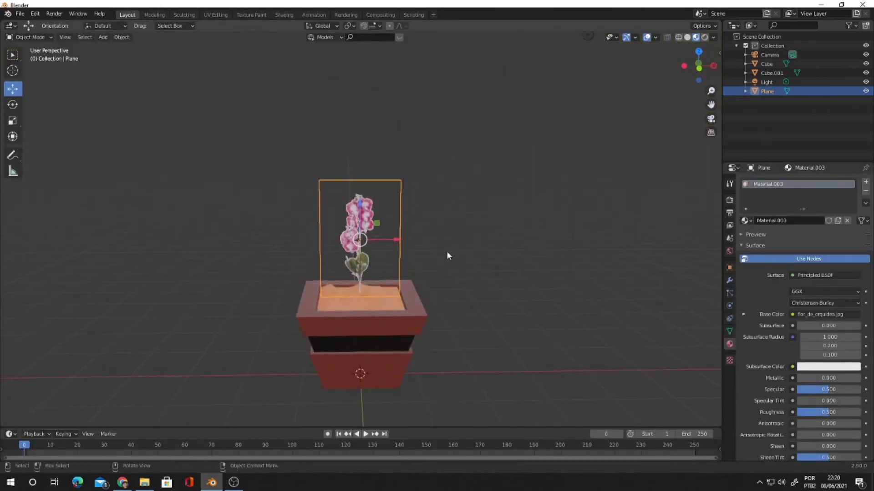
scroll(464, 259, "down", 2)
scroll(464, 260, "up", 1)
left_click(505, 273)
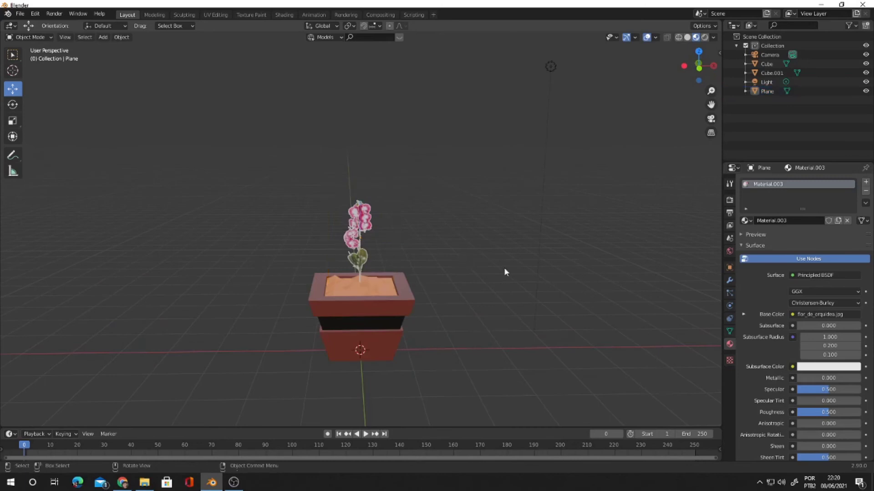
middle_click_drag(504, 272, 500, 262)
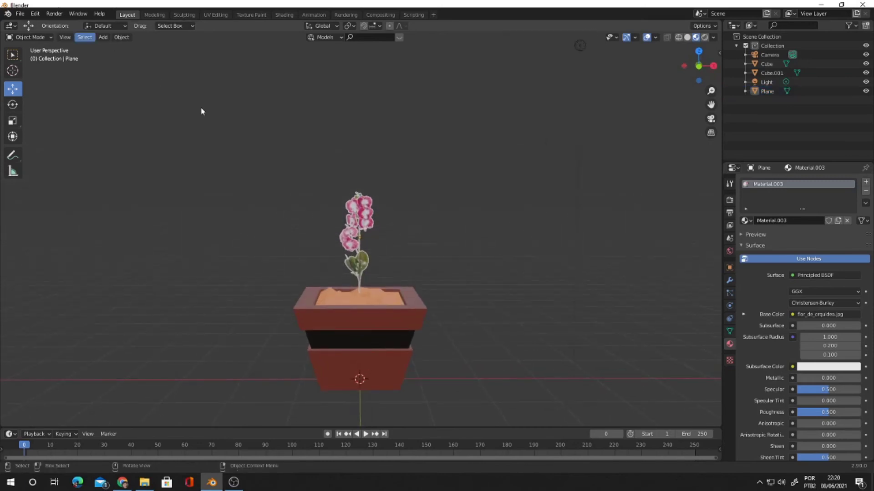
Align the camera to the current view and move it back and down to frame the pot and orchid
key("KP_0")
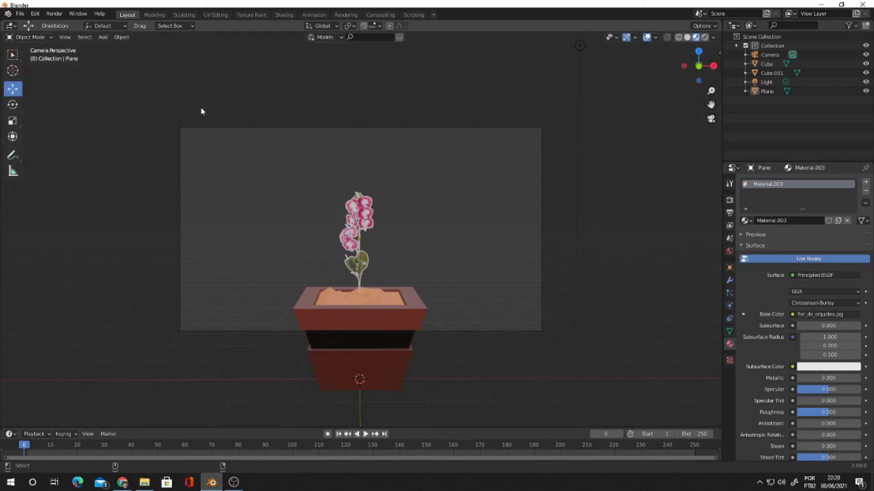
scroll(201, 111, "down", 5)
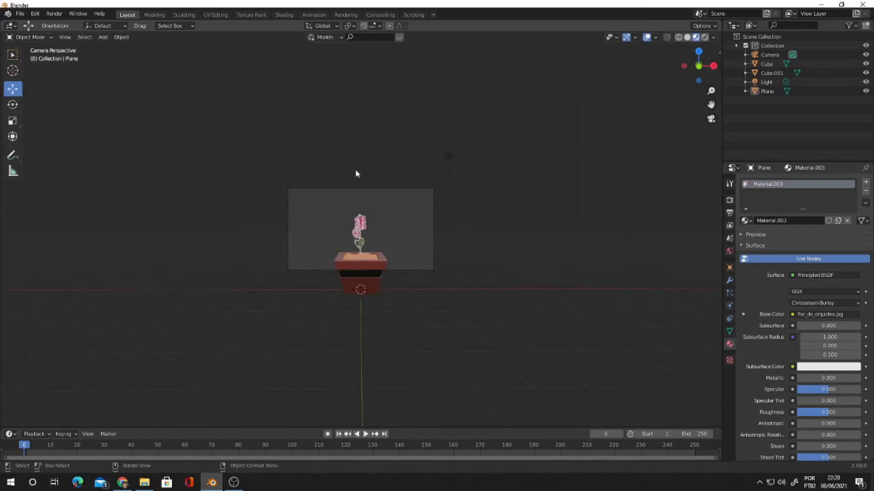
scroll(360, 175, "up", 2)
left_click(361, 171)
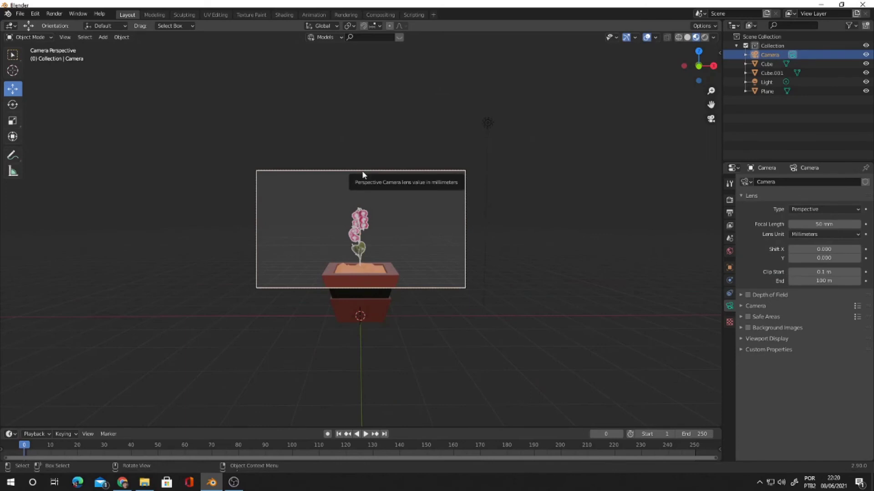
key("g")
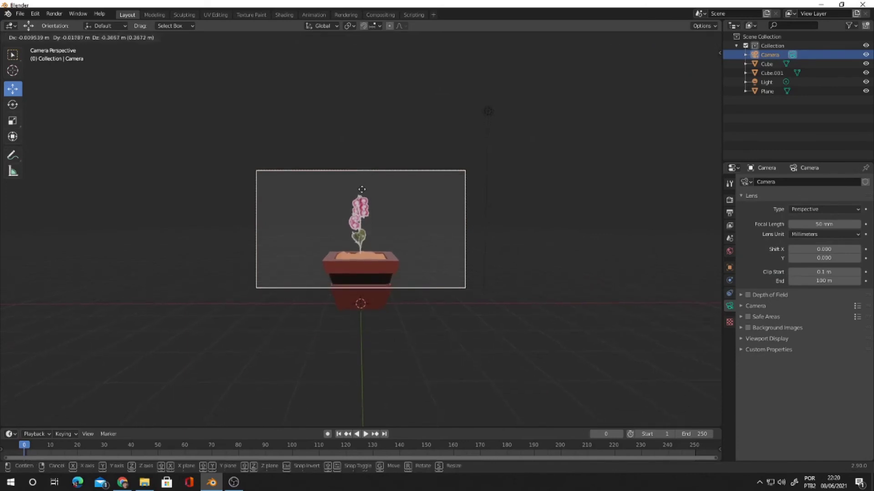
left_click(425, 194)
key("KP_0")
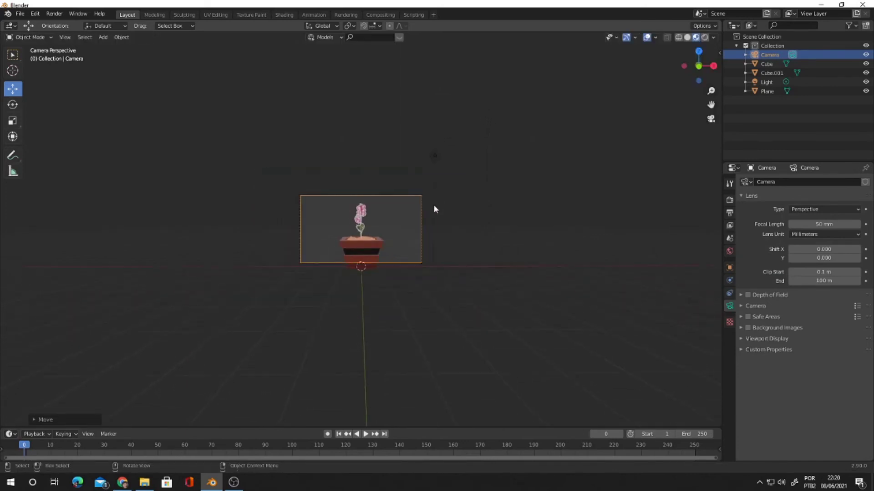
Render the image from the camera, and close the render window
left_click(55, 14)
left_click(73, 24)
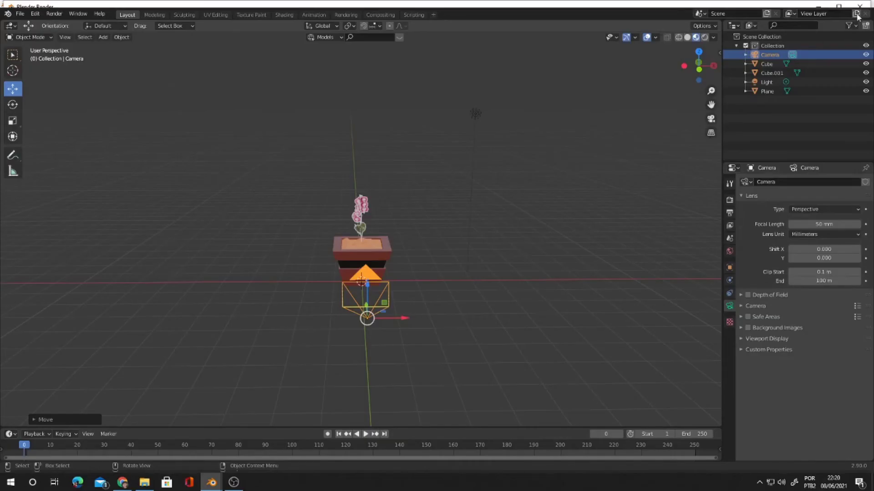
scroll(444, 193, "down", 2)
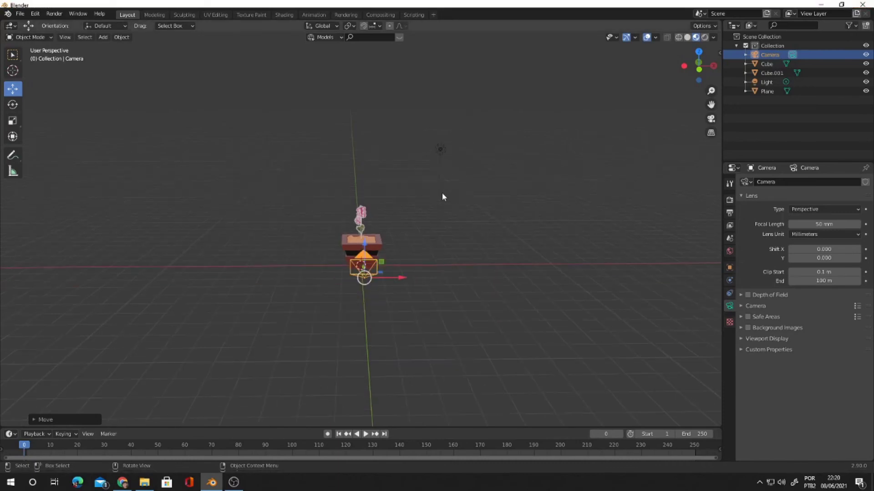
scroll(442, 197, "up", 1)
Set the camera's focal length to 40 mm while looking through the camera
key("KP_0")
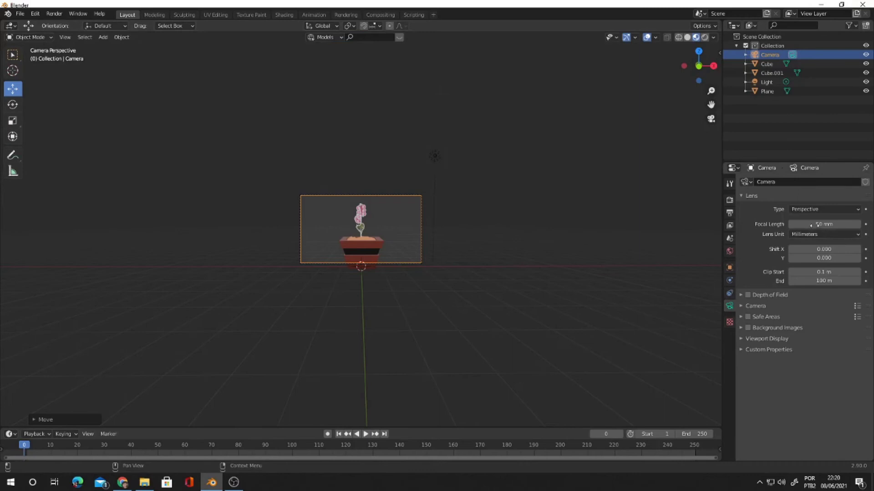
left_click_drag(823, 224, 783, 224)
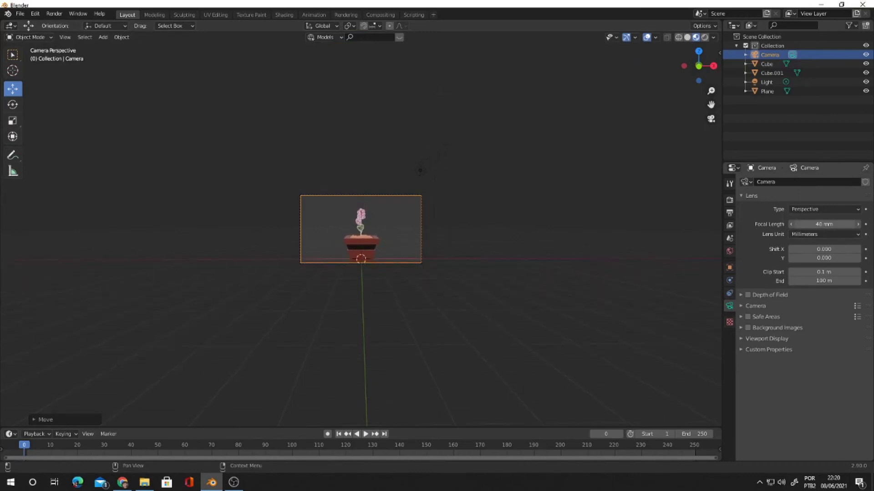
left_click(615, 198)
Select the point light and move it along the Y axis toward the camera side of the pot
scroll(601, 197, "up", 3)
middle_click_drag(587, 195, 421, 143)
scroll(584, 226, "down", 4)
left_click(472, 114)
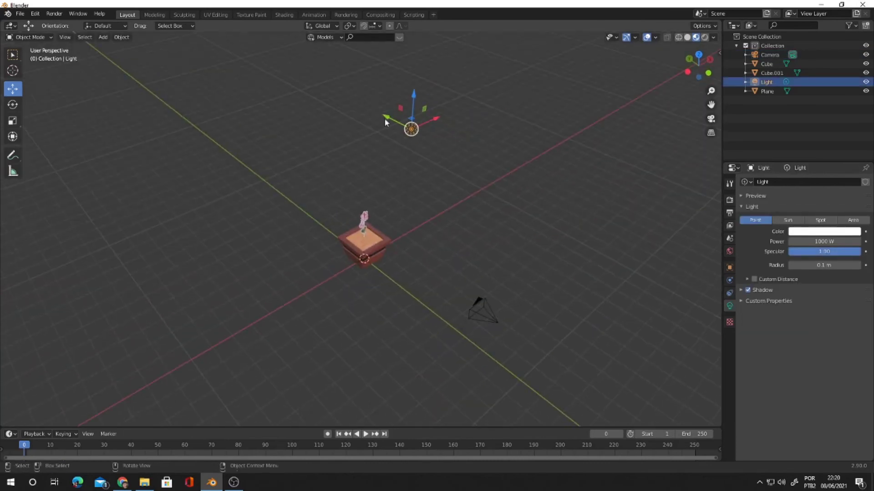
left_click_drag(385, 122, 438, 162)
Add a plane under the pot and scale it up to about 8 times its size as a floor
middle_click_drag(439, 162, 460, 177)
left_click(102, 39)
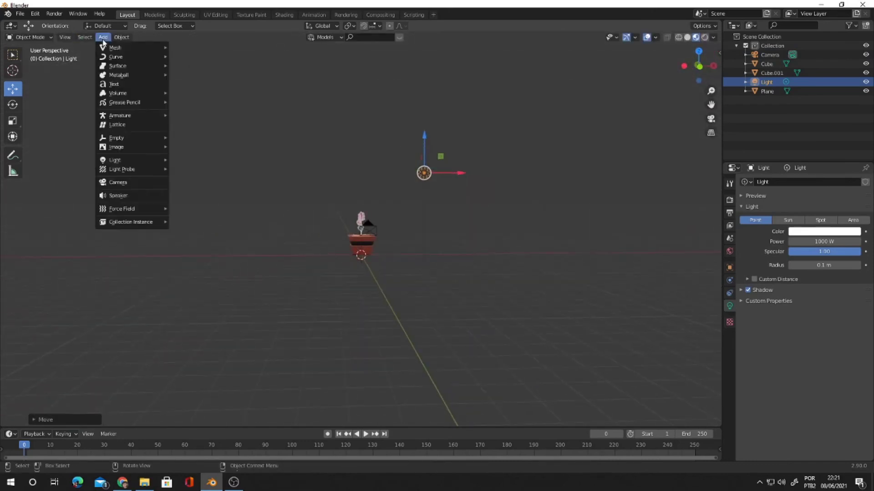
mouse_move(121, 49)
left_click(188, 47)
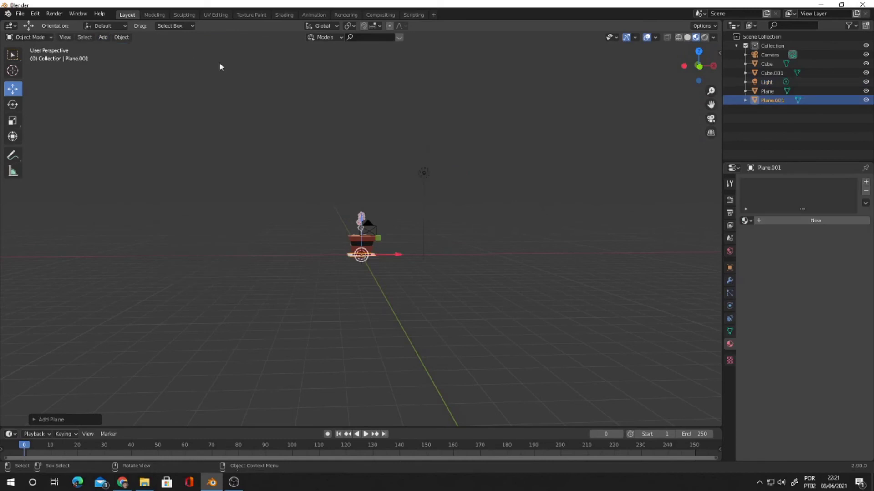
middle_click_drag(410, 204, 442, 294)
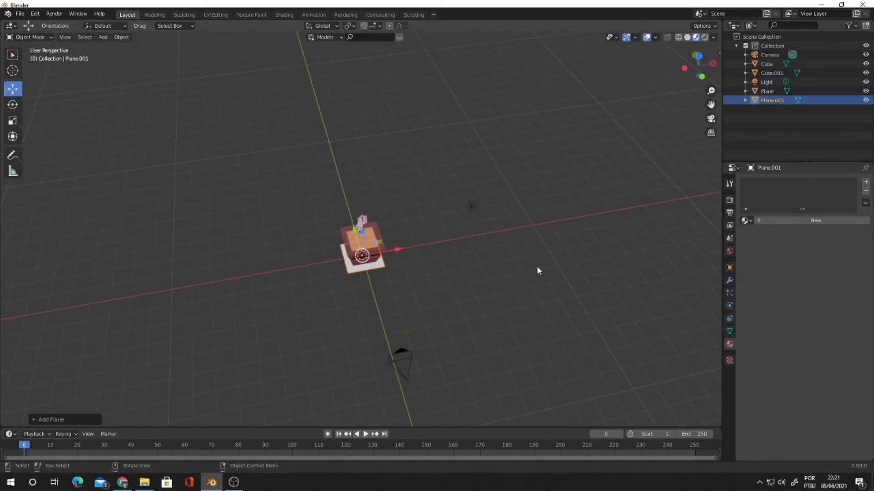
key("s")
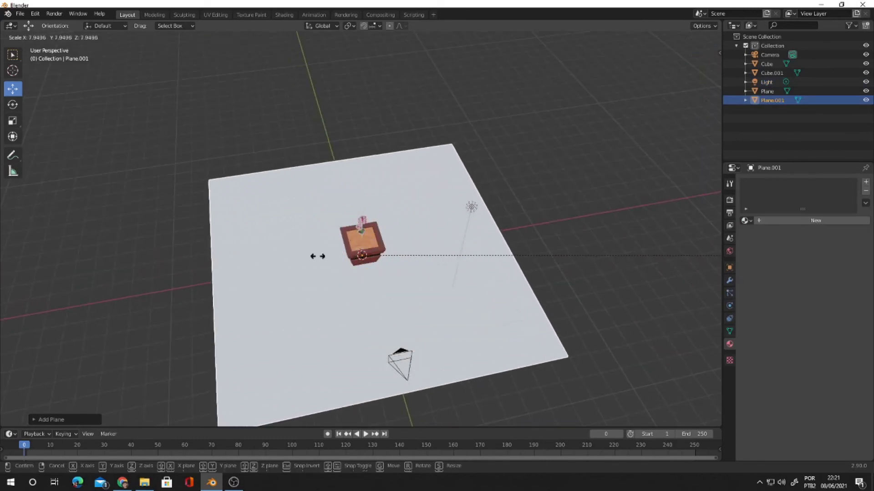
left_click(336, 251)
Extrude two adjacent edges of the floor plane upward along Z to form the back and side walls, then return to Object Mode
middle_click_drag(290, 290, 268, 291)
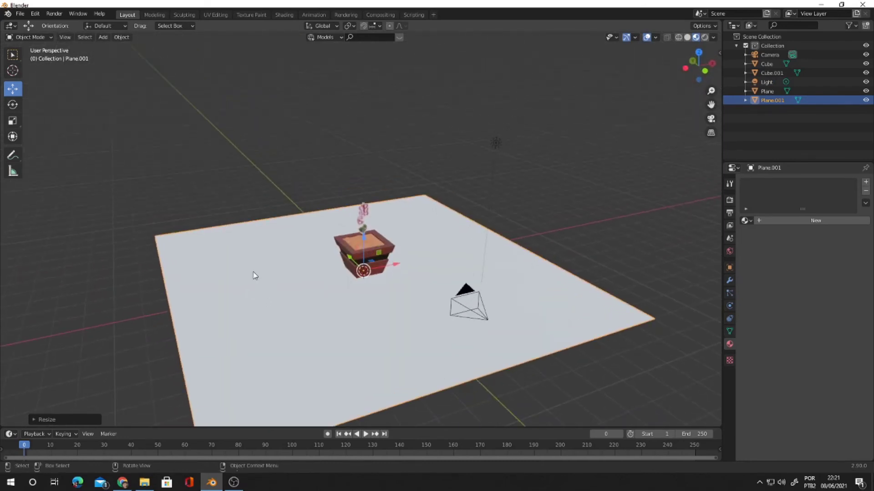
key("Tab")
middle_click_drag(271, 259, 191, 250)
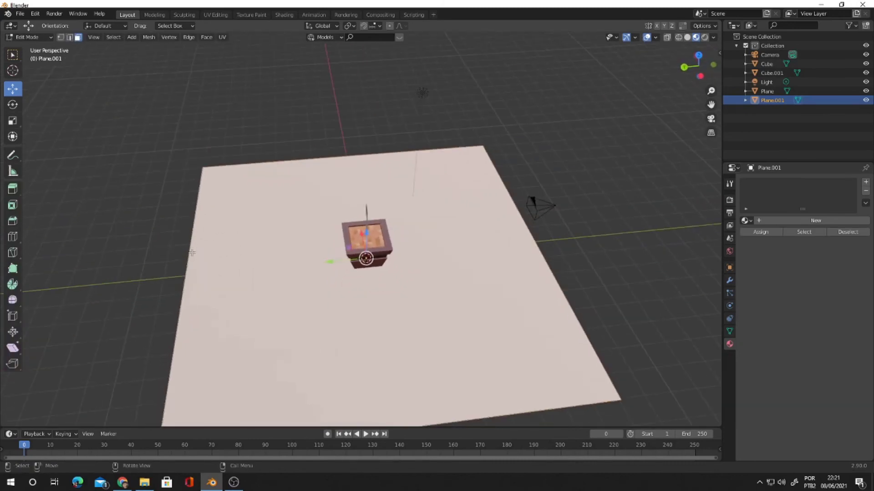
left_click(70, 38)
left_click(193, 232)
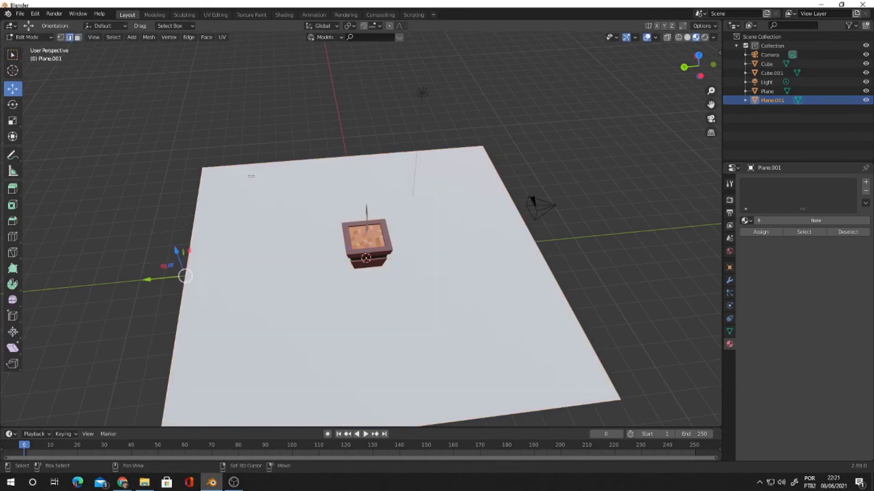
left_click(260, 162)
middle_click_drag(260, 162, 315, 210)
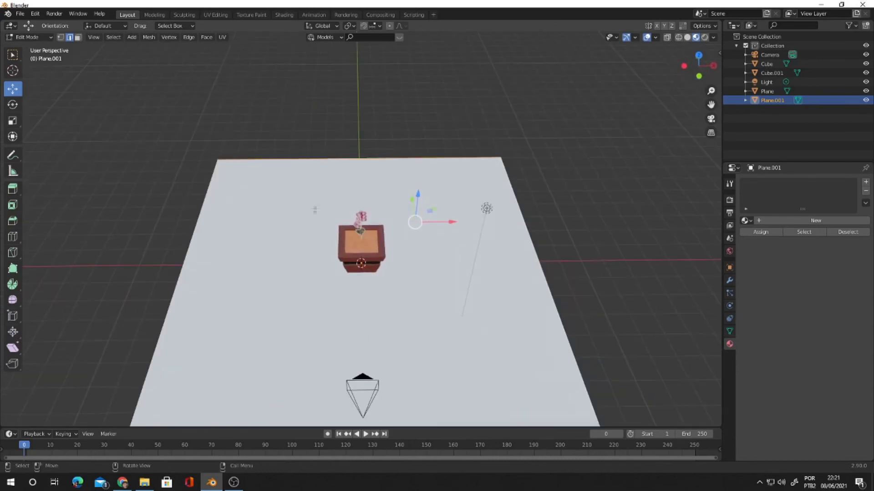
key("e")
right_click(421, 190)
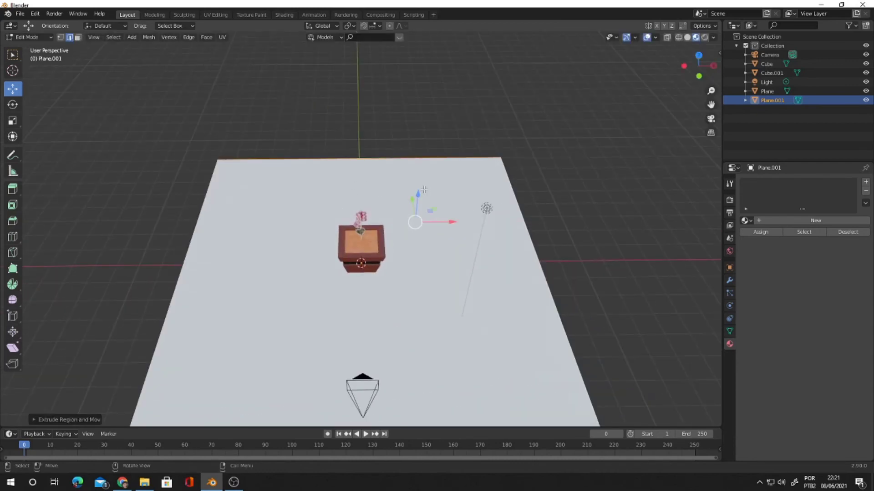
left_click_drag(424, 189, 411, 54)
scroll(473, 95, "down", 5)
middle_click_drag(479, 95, 475, 155)
scroll(475, 154, "up", 2)
key("Tab")
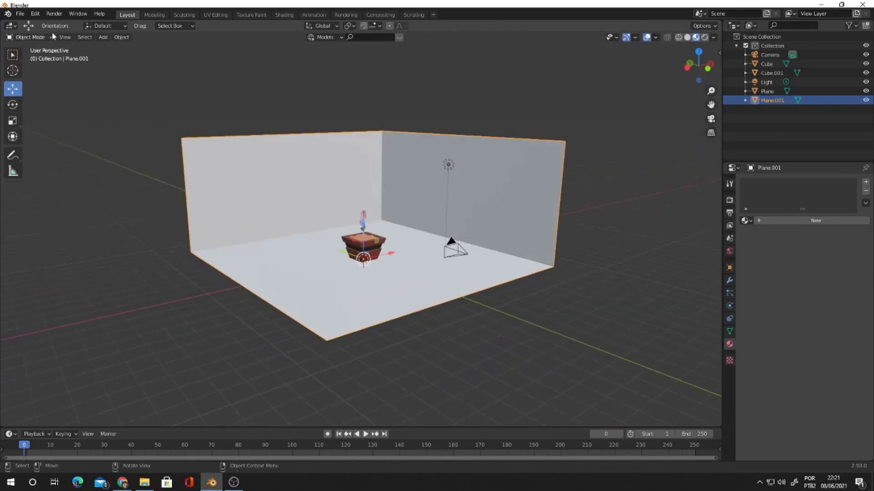
Render the scene with the floor and walls, and close the render window
left_click(54, 13)
left_click(63, 23)
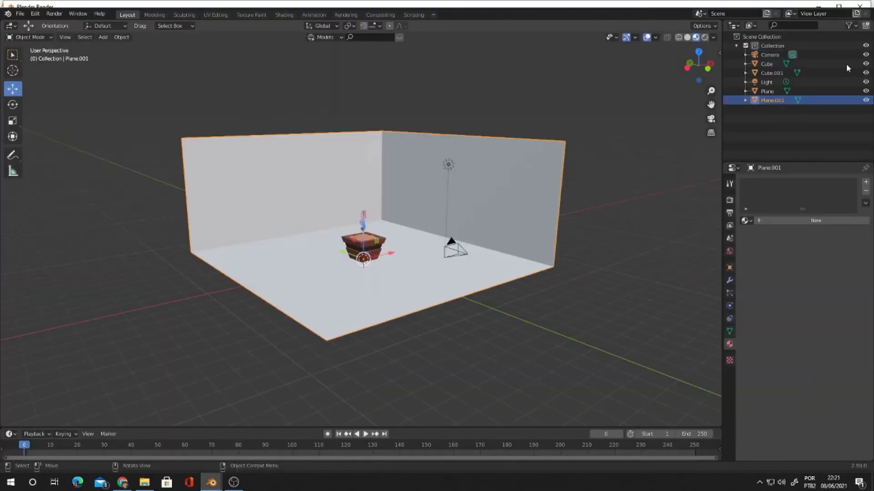
left_click(860, 4)
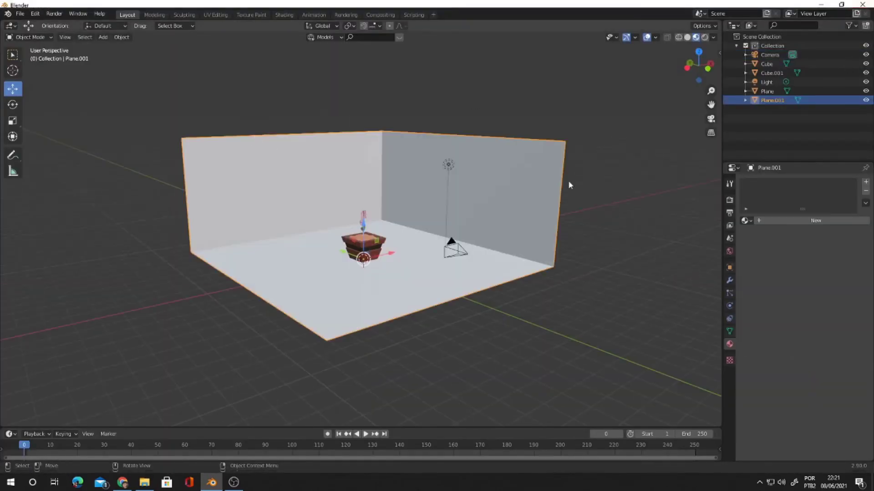
Select the pot together with the orchid plane and raise both slightly along Z to sit on the floor
scroll(567, 200, "down", 2)
scroll(550, 212, "up", 3)
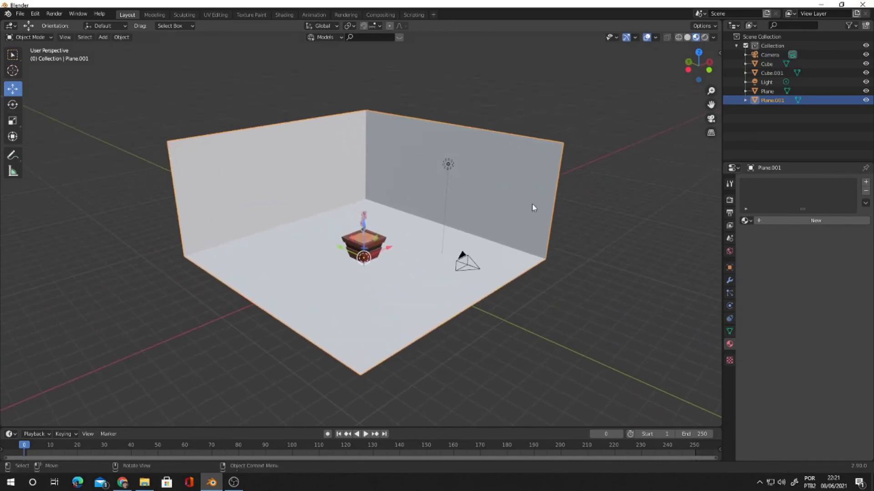
middle_click_drag(531, 203, 499, 181)
scroll(455, 214, "up", 5)
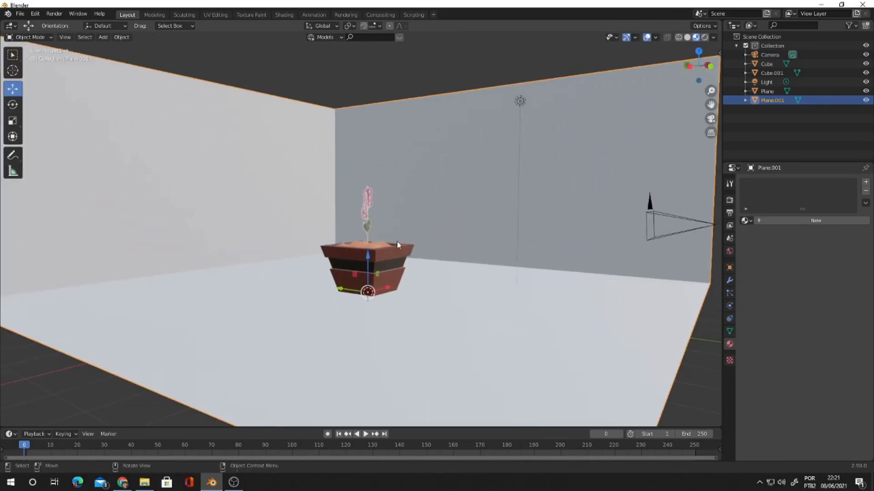
left_click(395, 257)
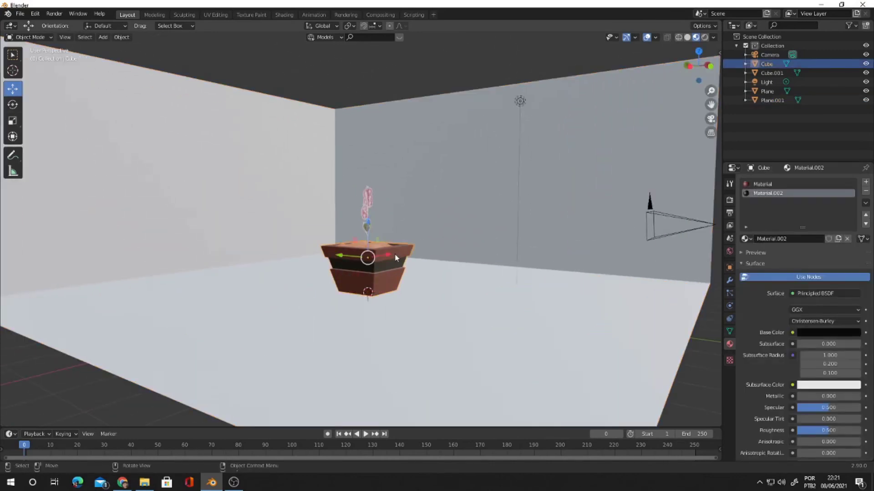
left_click(367, 197, "shift")
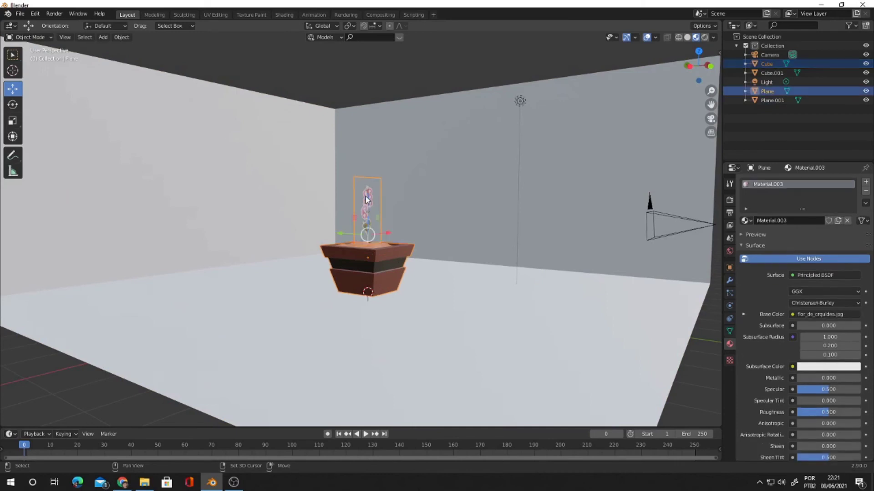
left_click_drag(370, 200, 370, 202)
middle_click_drag(475, 252, 396, 237)
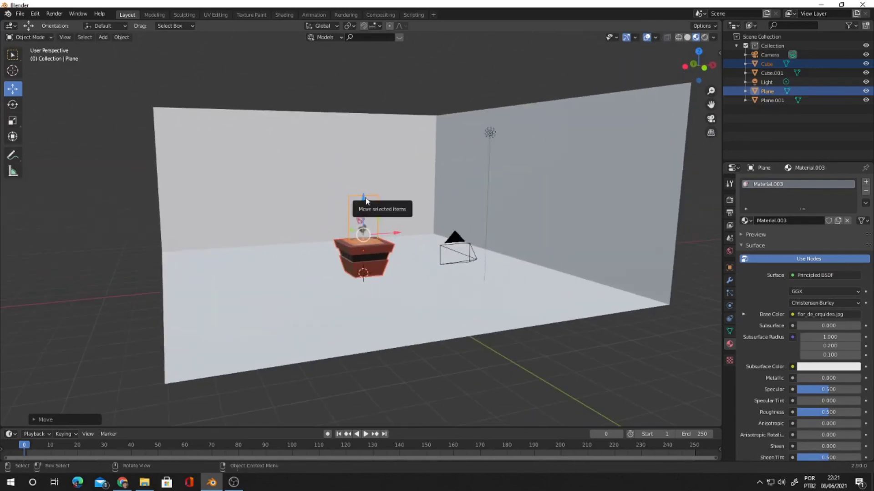
left_click_drag(366, 202, 365, 195)
left_click(496, 299)
middle_click_drag(480, 305, 513, 318)
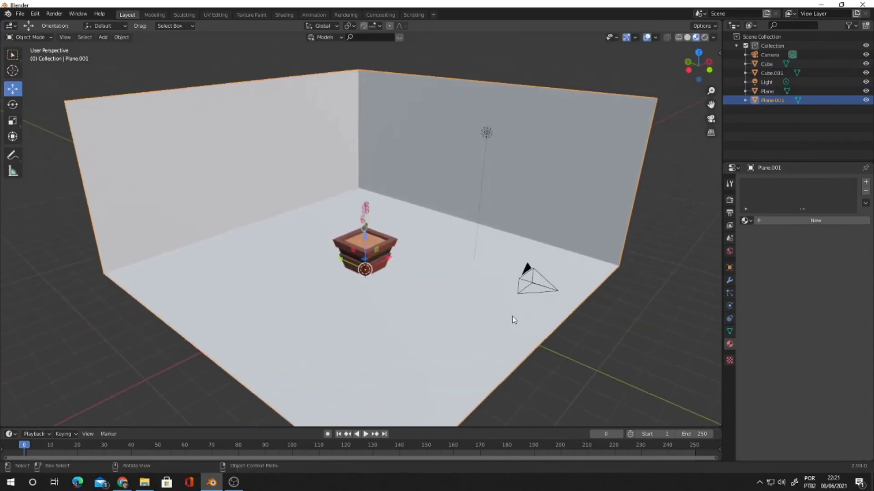
Select the bumpy filling and raise it slightly along Z inside the pot
scroll(469, 282, "up", 5)
middle_click_drag(424, 248, 468, 257)
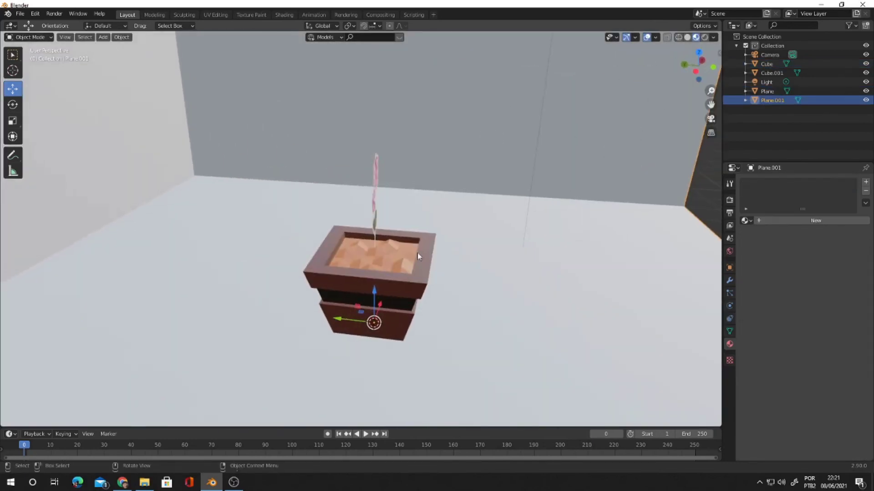
left_click(400, 258)
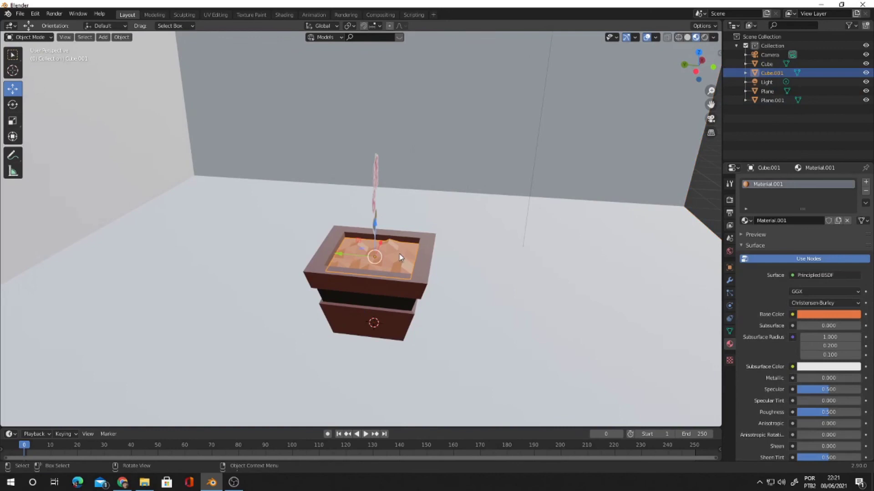
left_click_drag(377, 231, 377, 228)
left_click(378, 228)
left_click(507, 269)
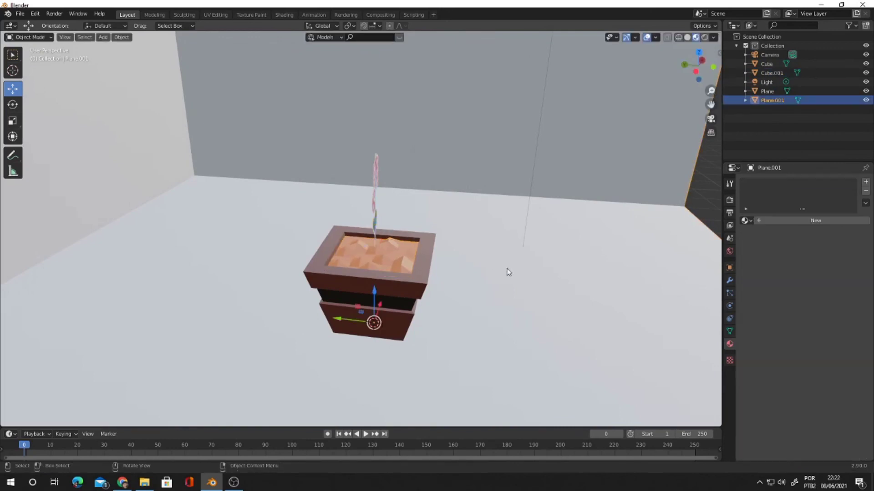
middle_click_drag(507, 269, 481, 298)
scroll(483, 271, "down", 6)
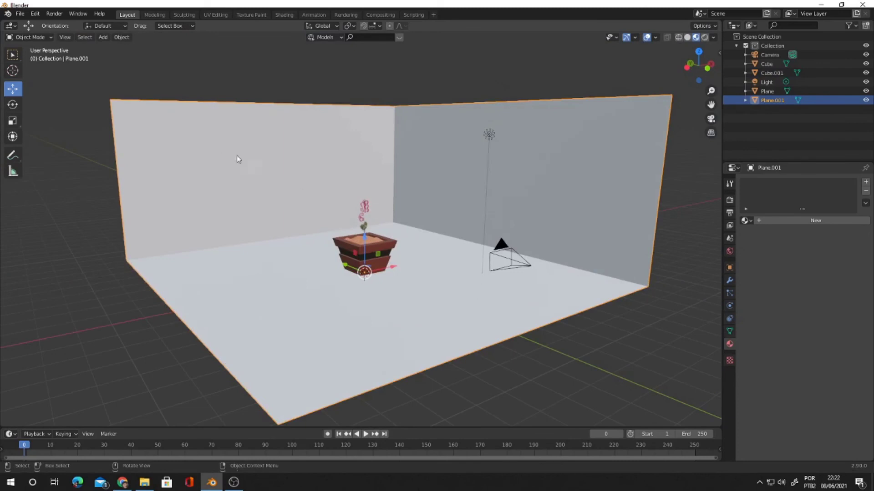
Add an area light and move it up and out beyond the open camera side of the room
left_click(107, 37)
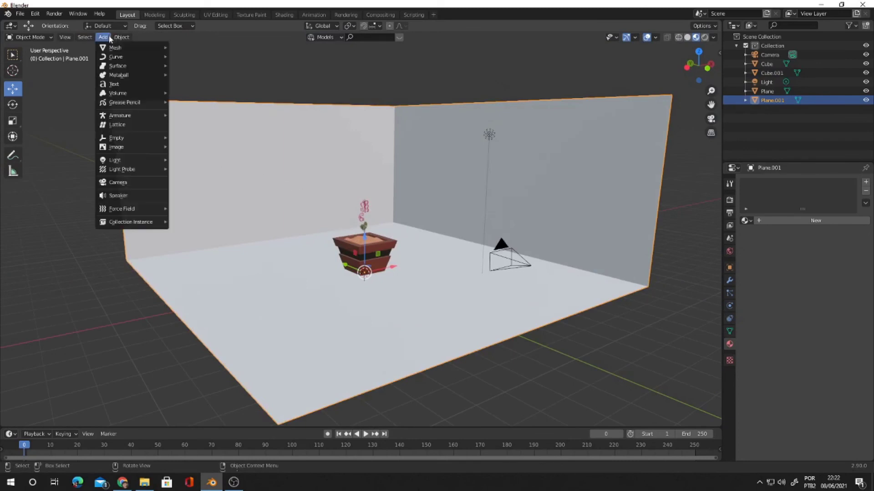
mouse_move(114, 48)
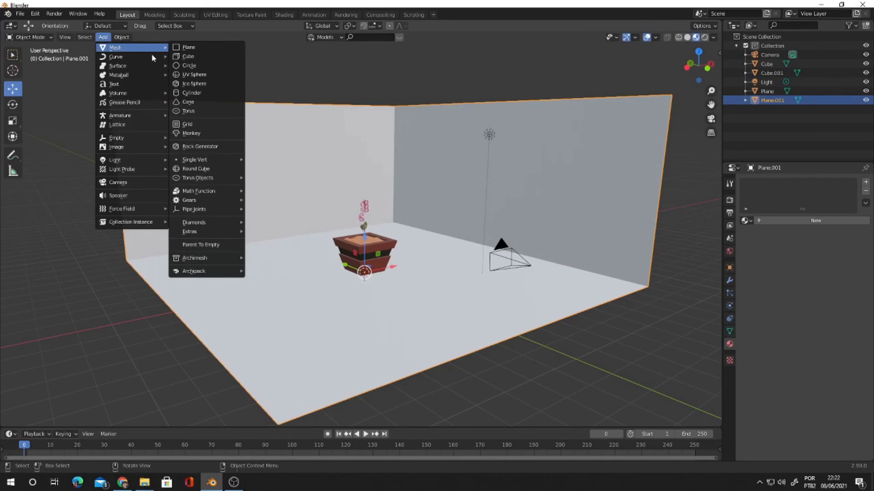
mouse_move(141, 163)
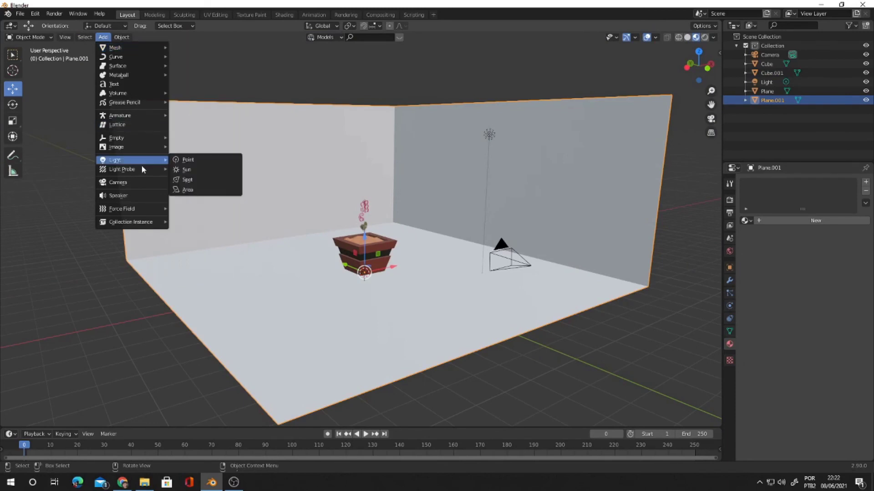
left_click(187, 190)
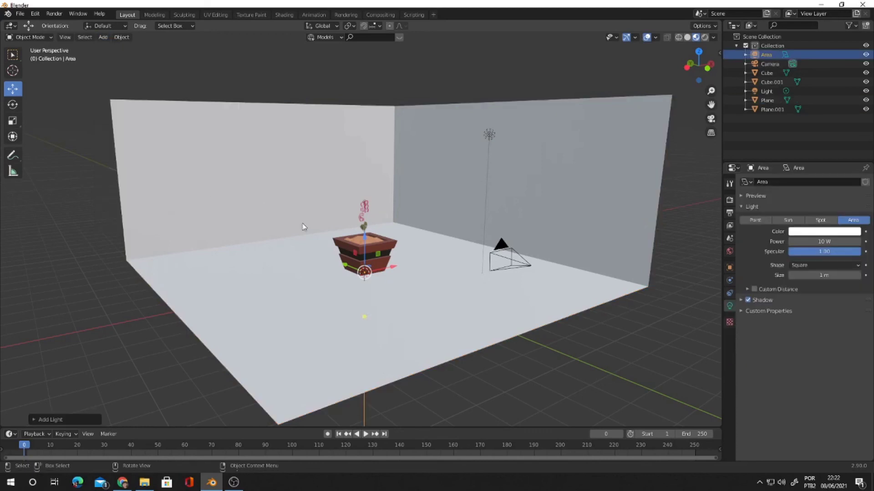
scroll(380, 295, "down", 3)
middle_click_drag(380, 295, 446, 273)
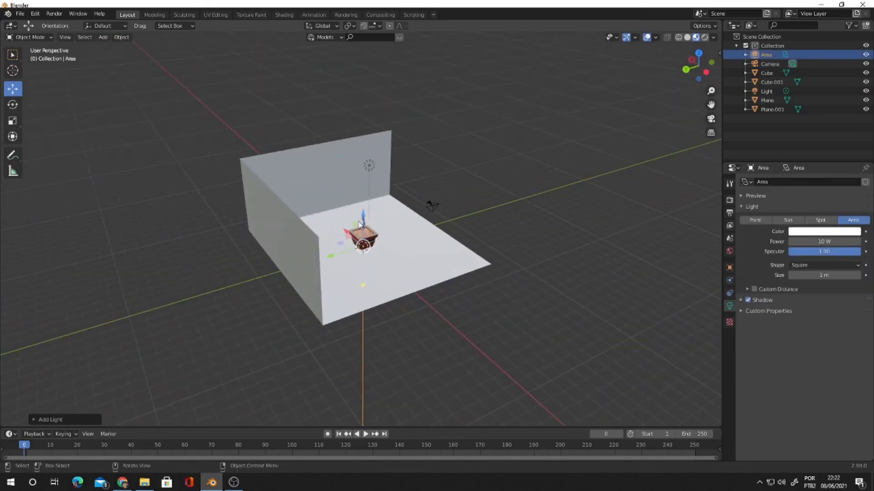
left_click_drag(362, 218, 545, 120)
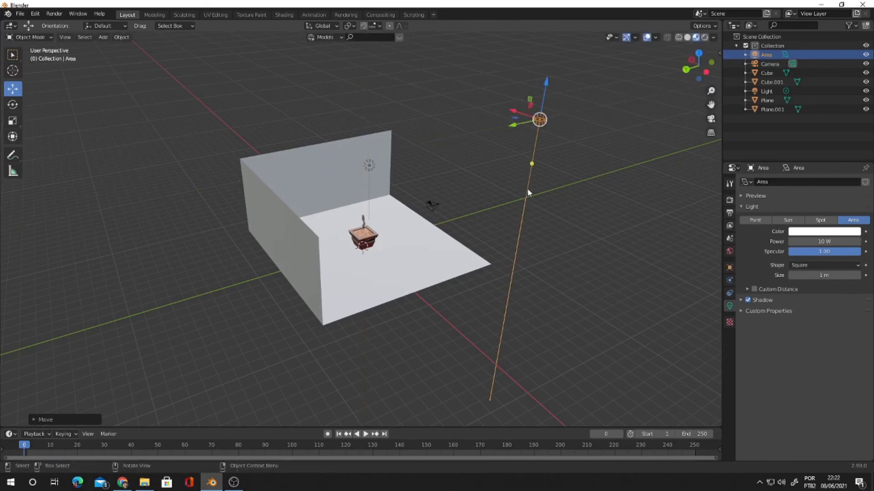
Aim the area light at the pot, shift it along X to the side away from the side wall, and re-aim it
left_click_drag(534, 165, 479, 184)
middle_click_drag(479, 184, 446, 230)
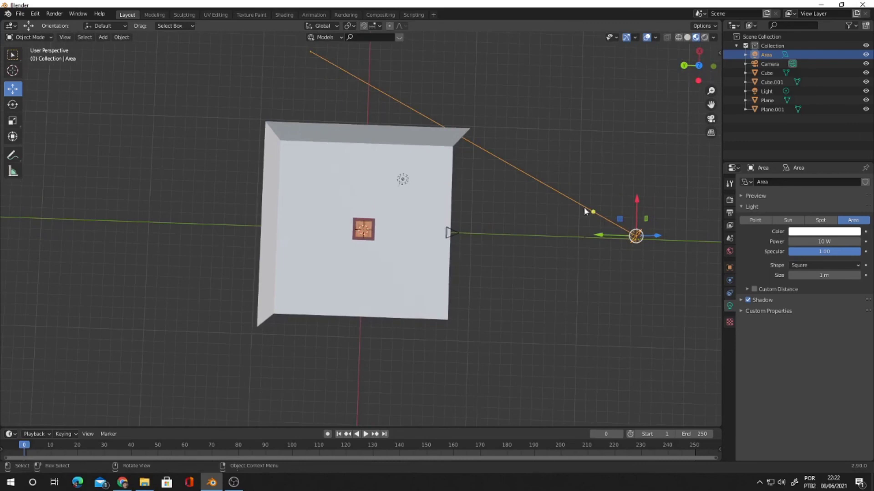
left_click_drag(590, 210, 564, 236)
middle_click_drag(581, 249, 433, 187)
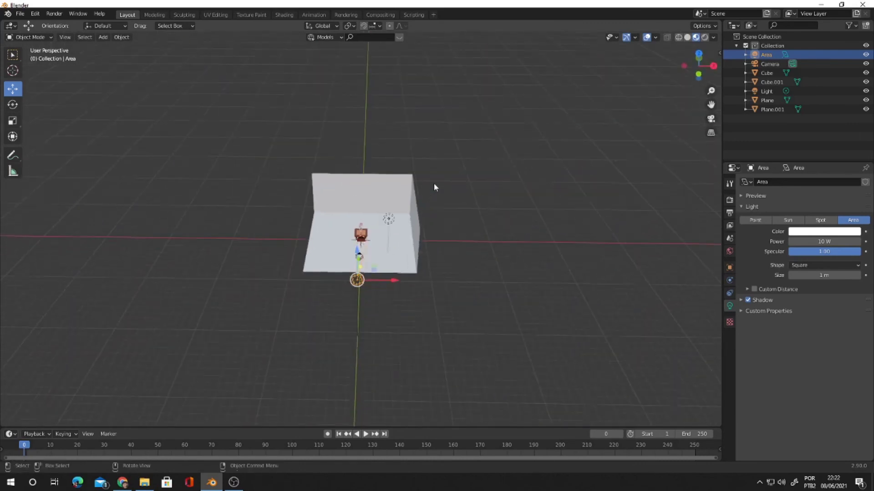
left_click_drag(400, 286, 353, 231)
middle_click_drag(353, 231, 352, 211)
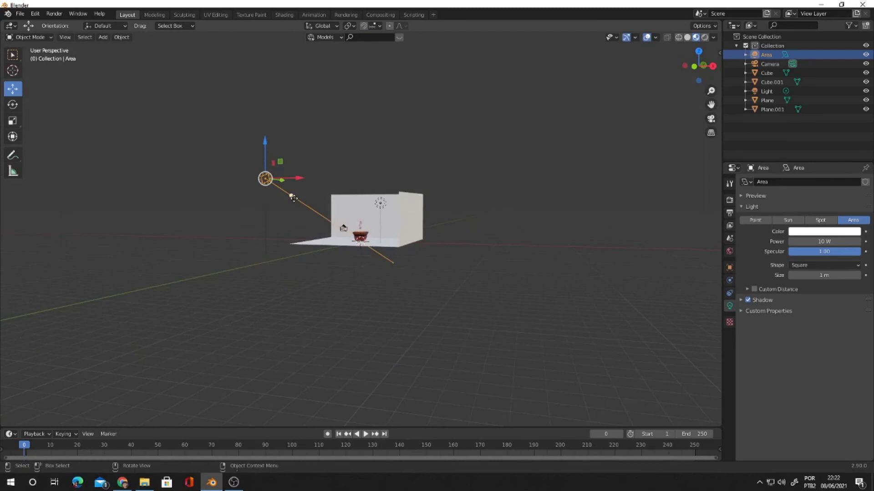
left_click_drag(291, 195, 307, 197)
middle_click_drag(307, 197, 397, 275)
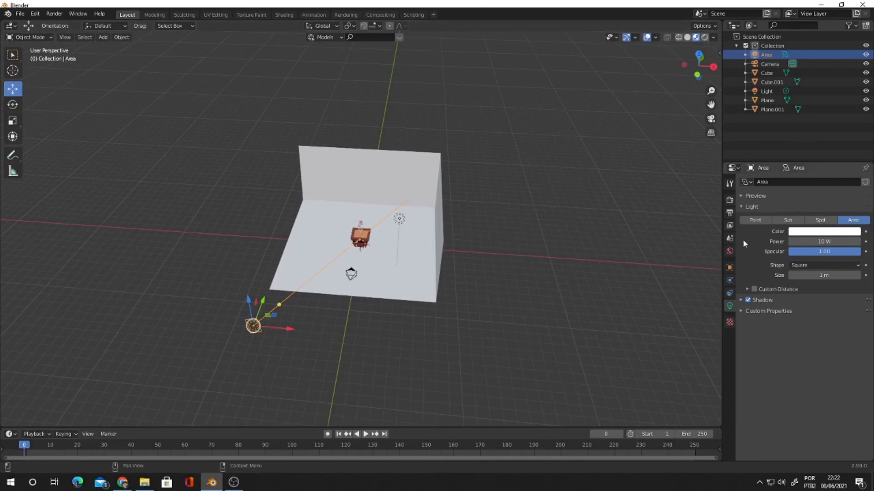
Set the area light's power to 500 W and scale it up to about 4 times its size
left_click(825, 242)
type("500")
key("Return")
key("s")
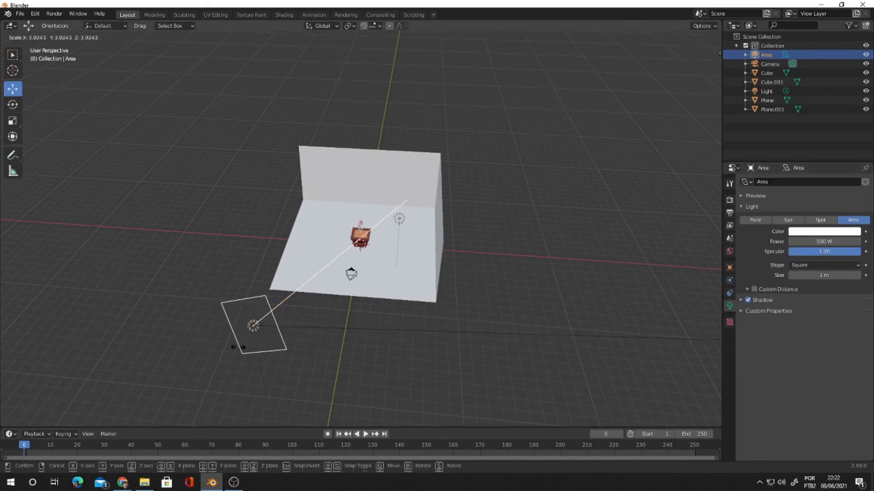
left_click(128, 346)
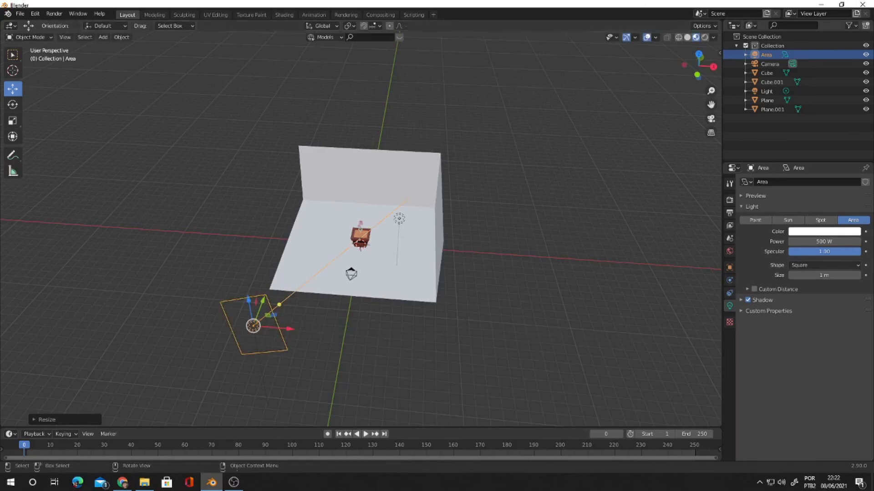
Render the image from the camera with the new area light
left_click(54, 14)
left_click(61, 21)
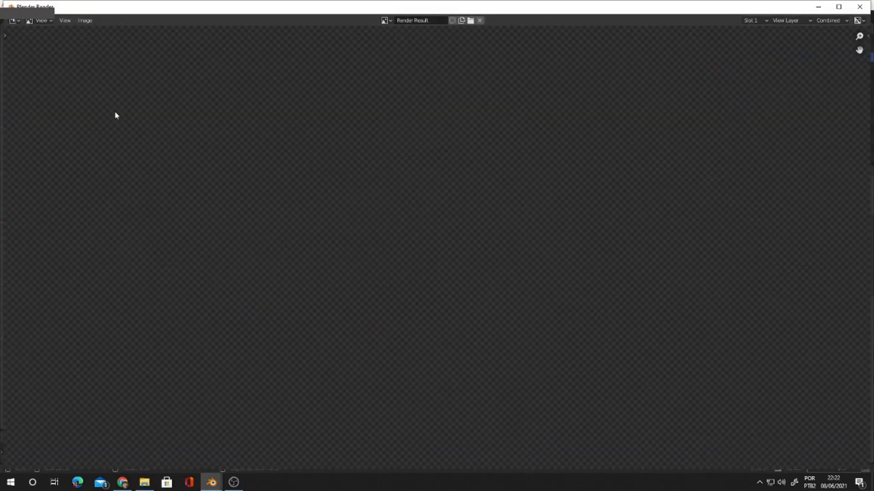
Close the render and re-aim the area light slightly so it points past the pot toward the back wall
key("Escape")
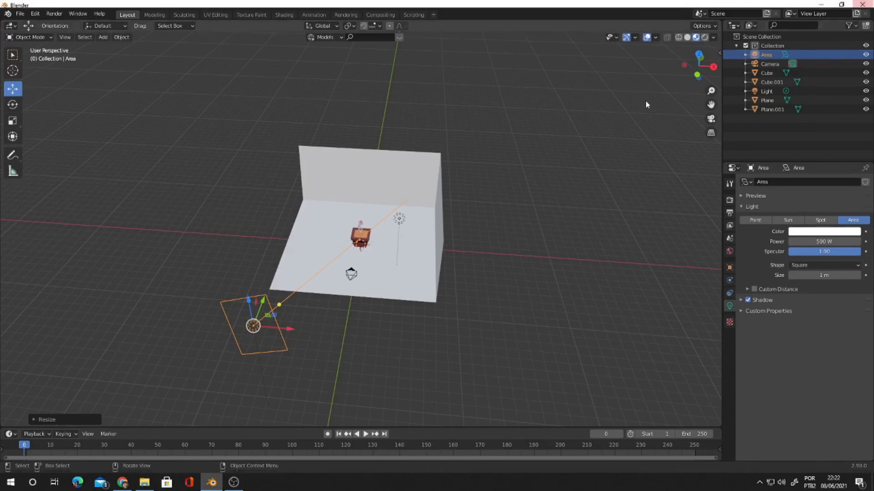
mouse_move(462, 219)
middle_mouse_down()
mouse_move(468, 201)
mouse_move(483, 197)
mouse_move(472, 189)
mouse_move(448, 200)
mouse_move(452, 215)
middle_mouse_up()
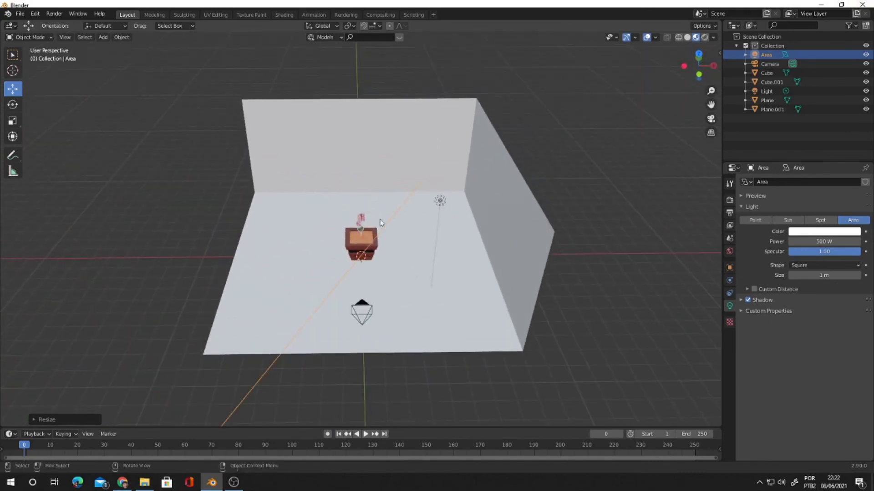
scroll(338, 291, "down", 3)
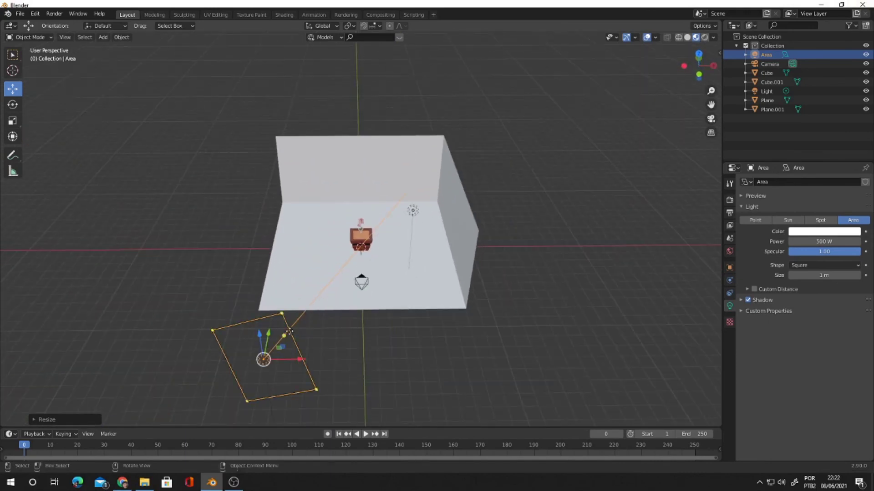
left_click_drag(284, 335, 283, 330)
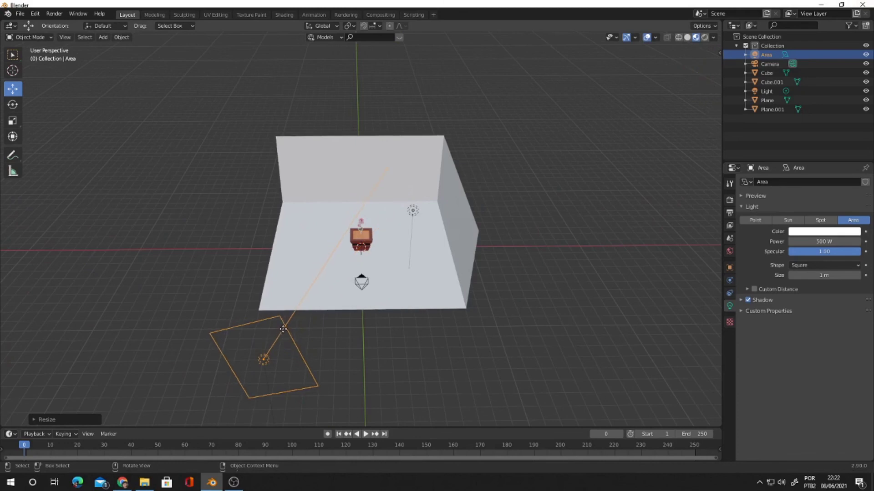
Give the walled backdrop a new material with a light green base color, hue about 0.27 and saturation about 0.4
middle_click_drag(445, 322, 425, 283)
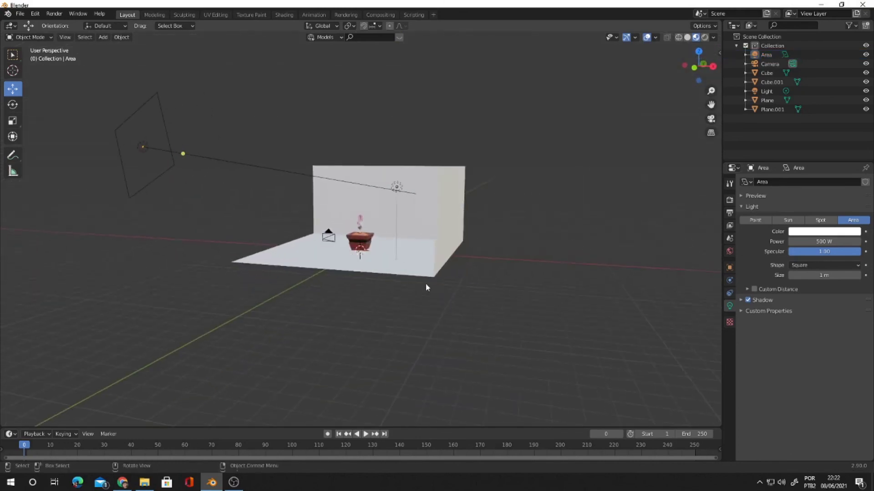
scroll(425, 283, "up", 3)
left_click(462, 311)
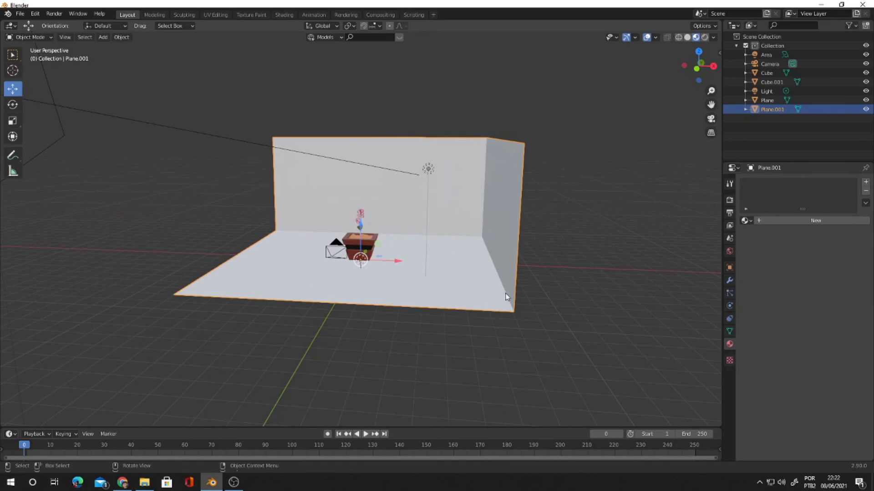
left_click(786, 221)
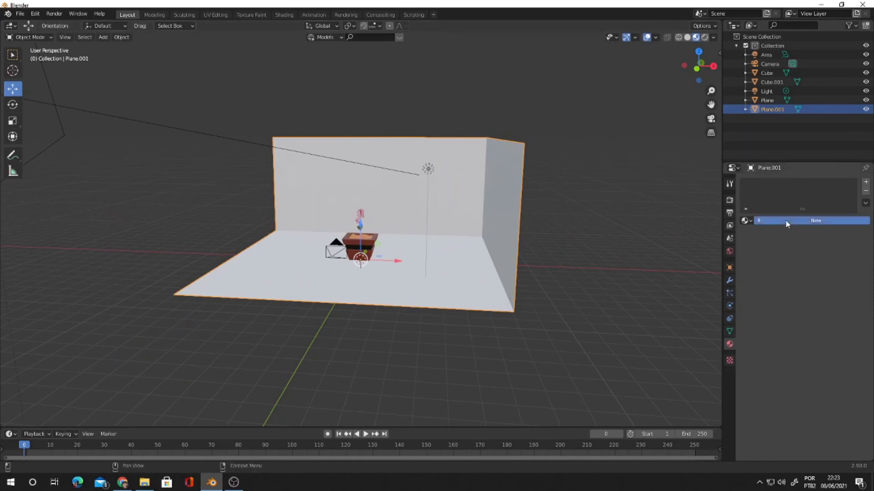
left_click(834, 319)
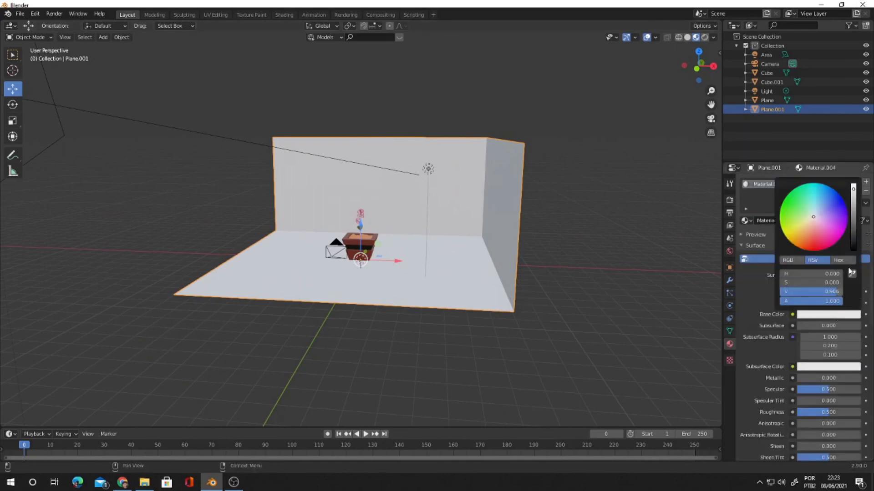
left_click_drag(812, 216, 809, 212)
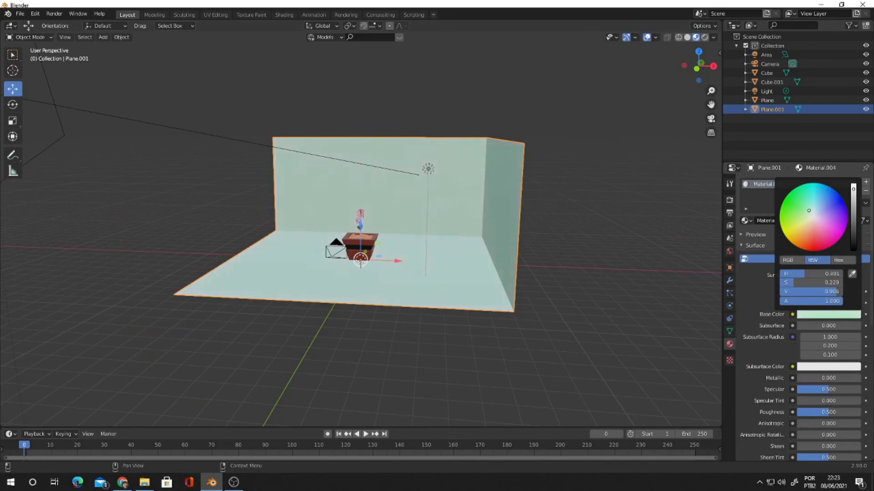
left_click_drag(807, 210, 799, 216)
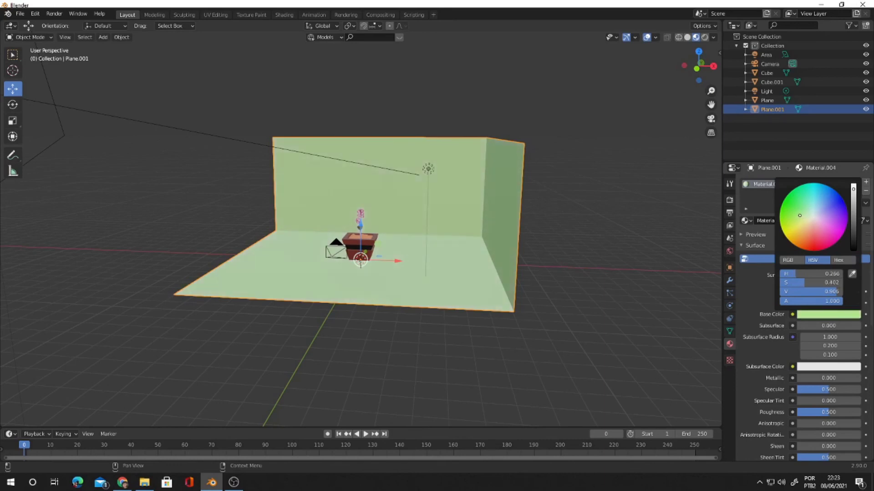
Render the image with the green backdrop and close the render window
left_click(53, 14)
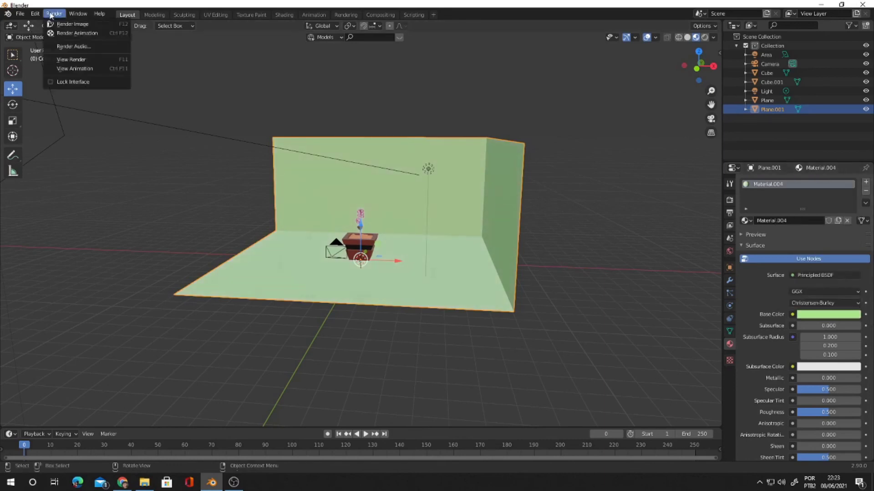
left_click(68, 24)
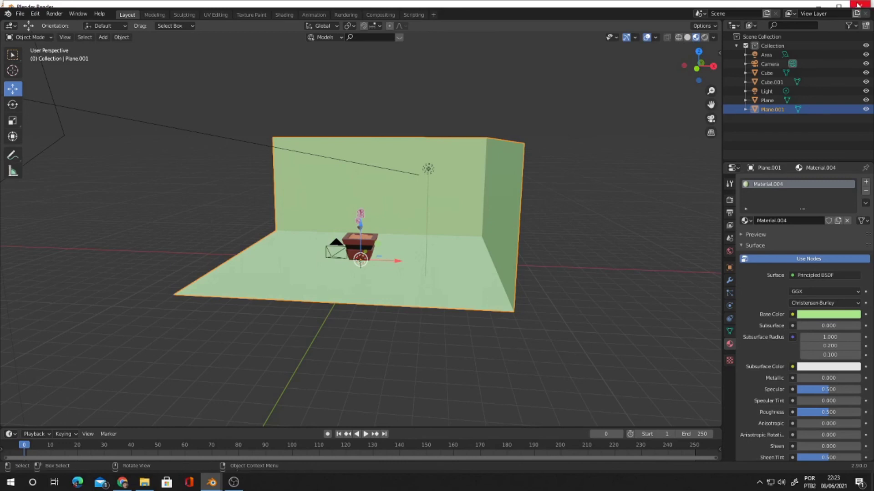
left_click(859, 4)
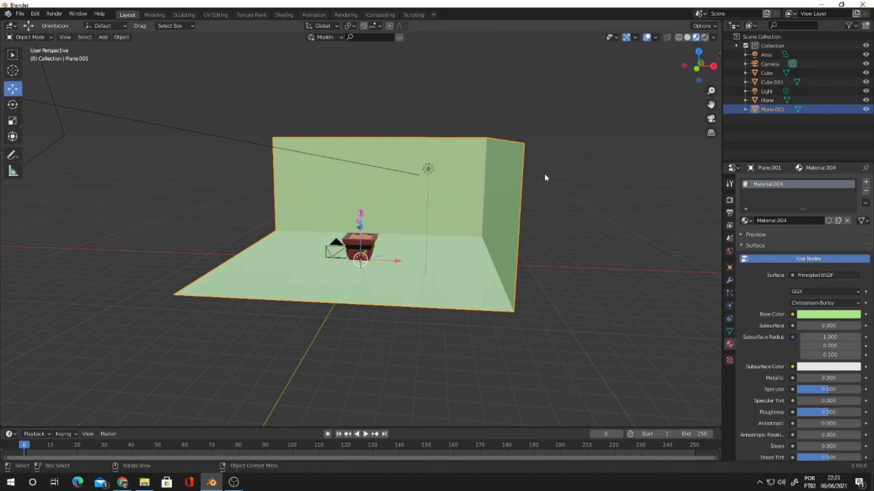
left_click(238, 483)
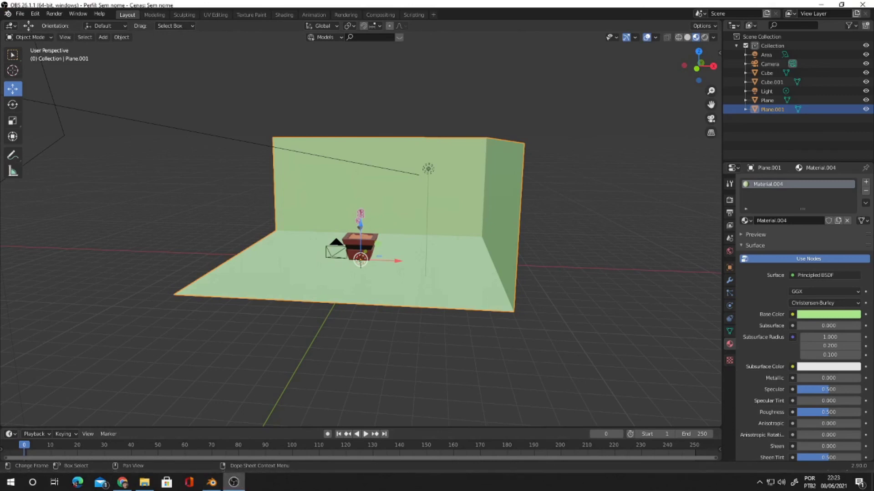